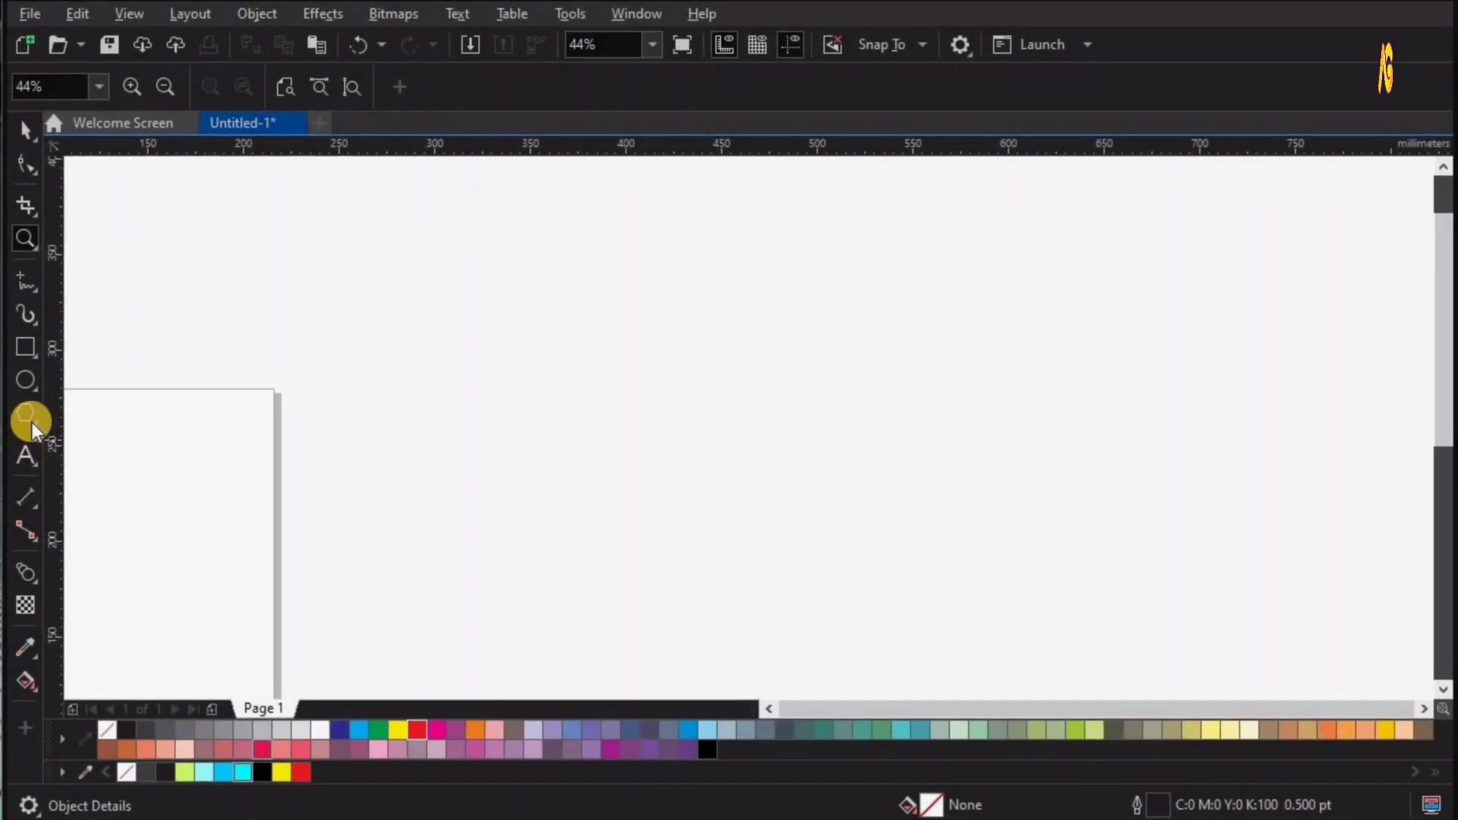
- Draw a large polygon on the canvas and set it to 6 sides
{"action": "left_click", "coordinate": [27, 416]}
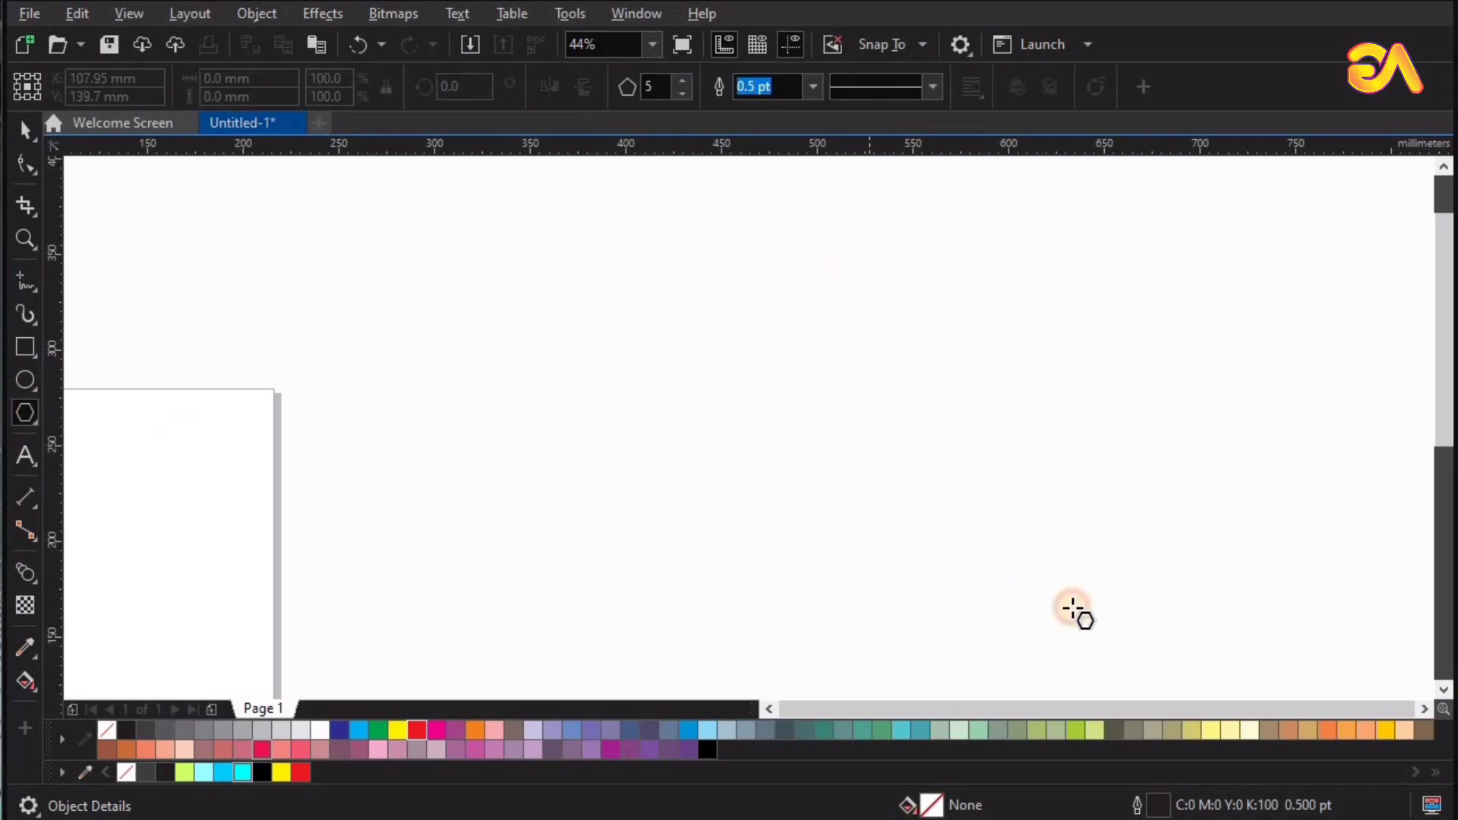
{"action": "left_click_drag", "start_coordinate": [837, 243], "coordinate": [1204, 611]}
{"action": "left_click", "coordinate": [682, 80]}
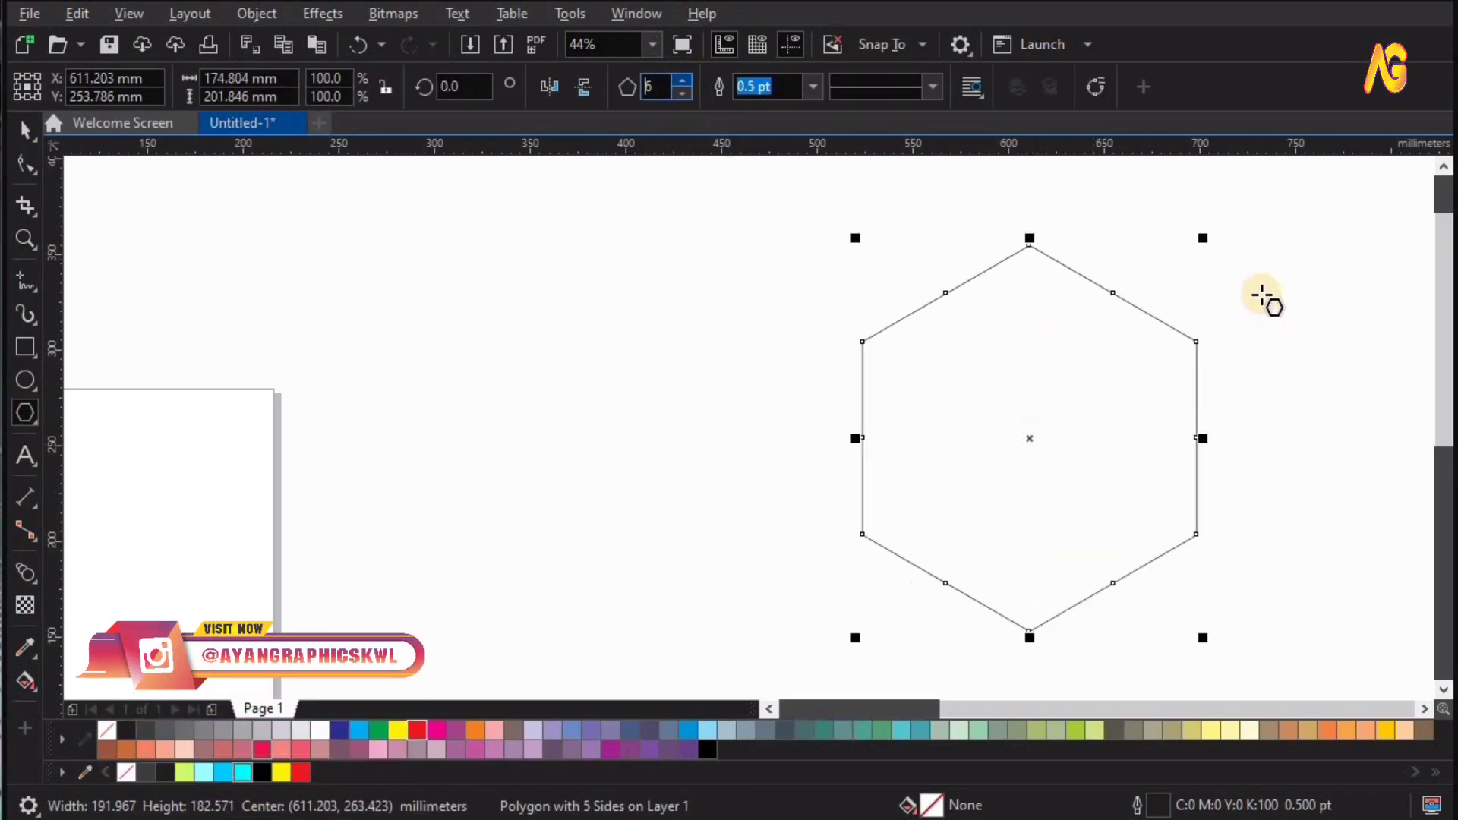
- Drop a concentric hexagon copy at about 43% size, fit the view, and select both
{"action": "left_click_drag", "start_coordinate": [1206, 276], "coordinate": [1219, 347]}
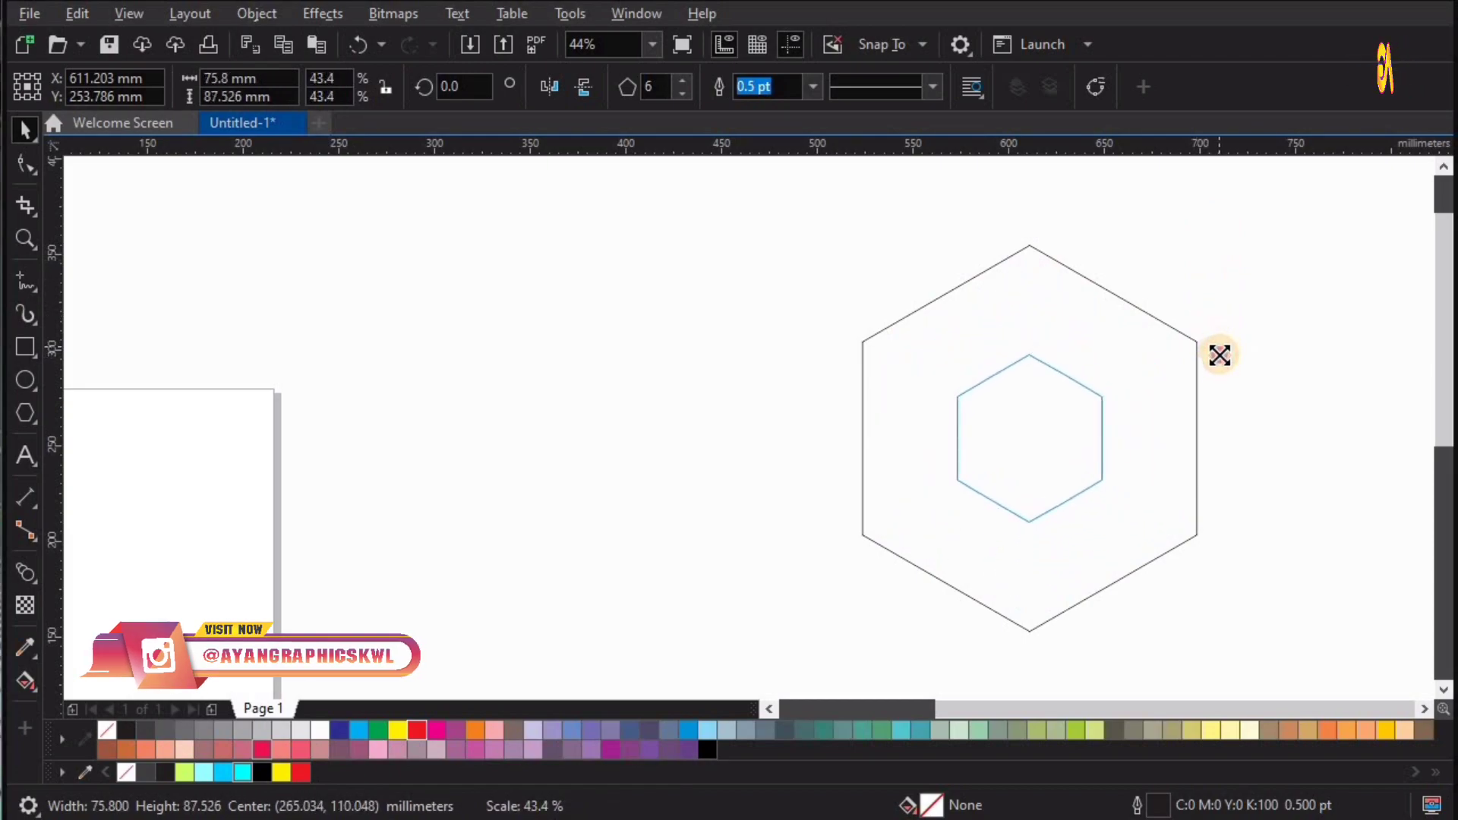
{"action": "left_click_drag", "start_coordinate": [1219, 347], "coordinate": [1223, 374]}
{"action": "key", "text": "z"}
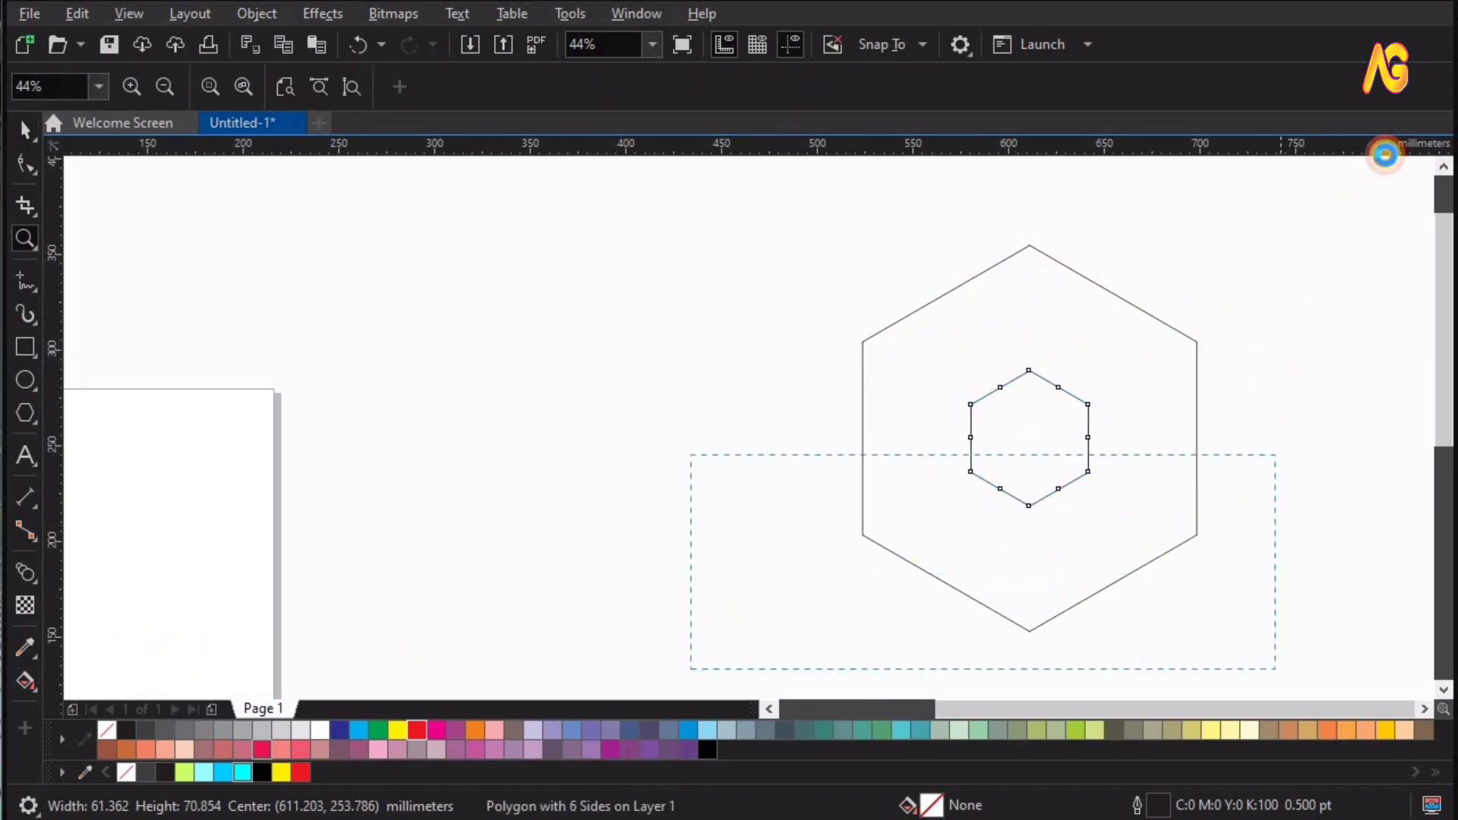
{"action": "key", "text": "F4"}
{"action": "key", "text": "space"}
{"action": "key", "text": "ctrl+a"}
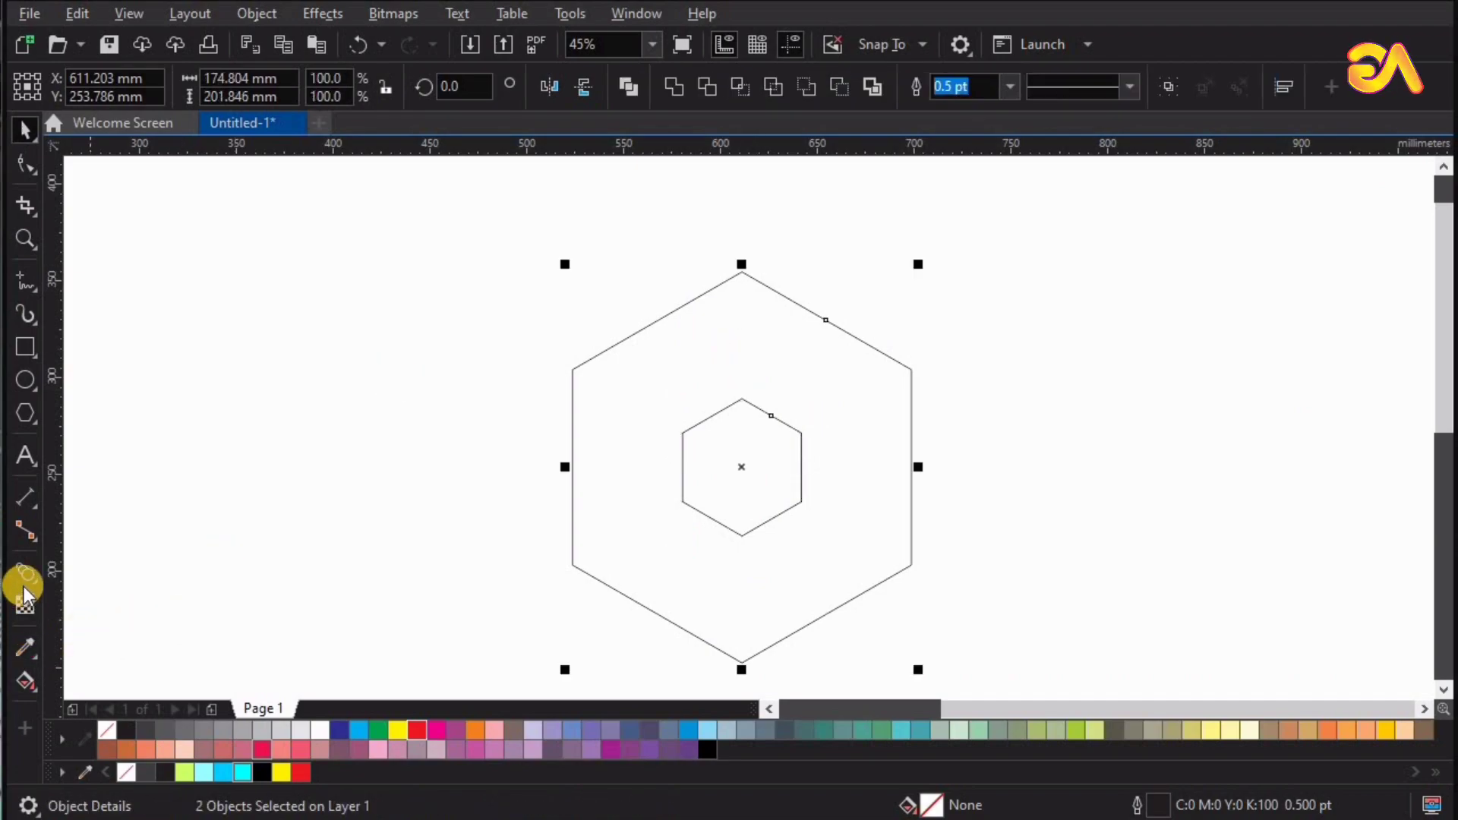
- Blend the outer hexagon into the inner one with a single step
{"action": "left_click", "coordinate": [51, 591]}
{"action": "left_click", "coordinate": [114, 621]}
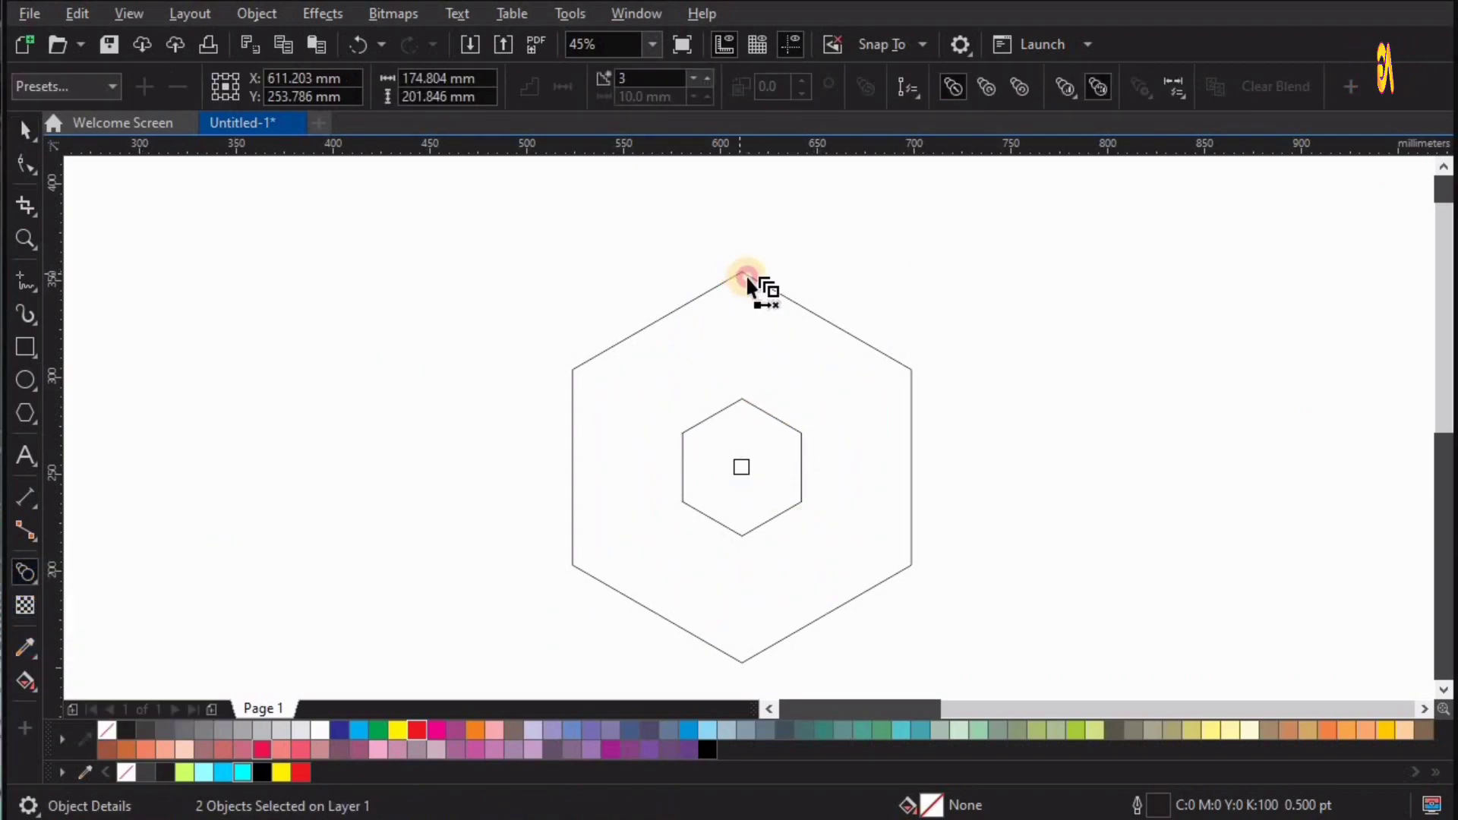
{"action": "left_click_drag", "start_coordinate": [740, 275], "coordinate": [742, 465]}
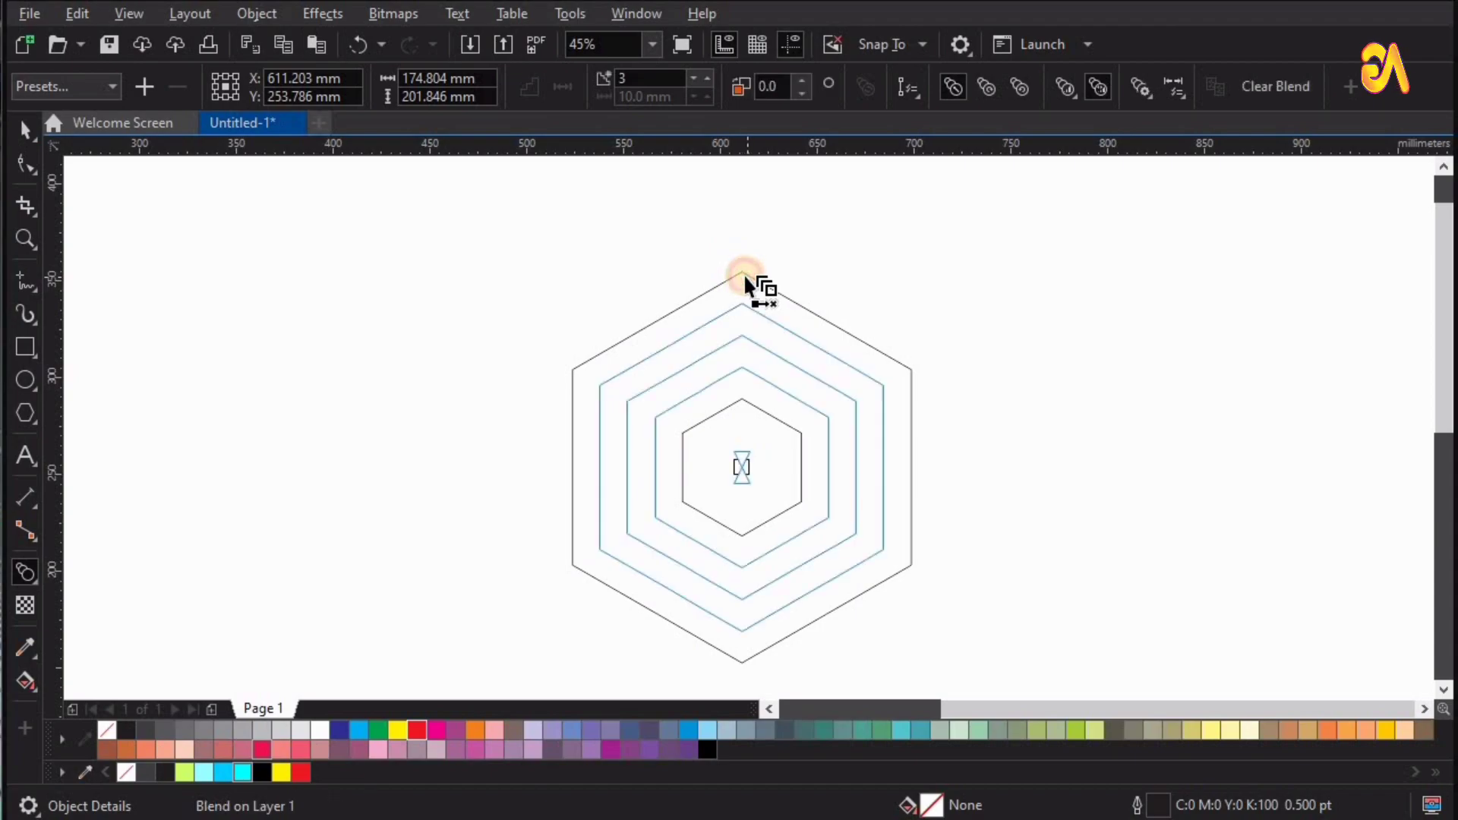
{"action": "left_click", "coordinate": [704, 82]}
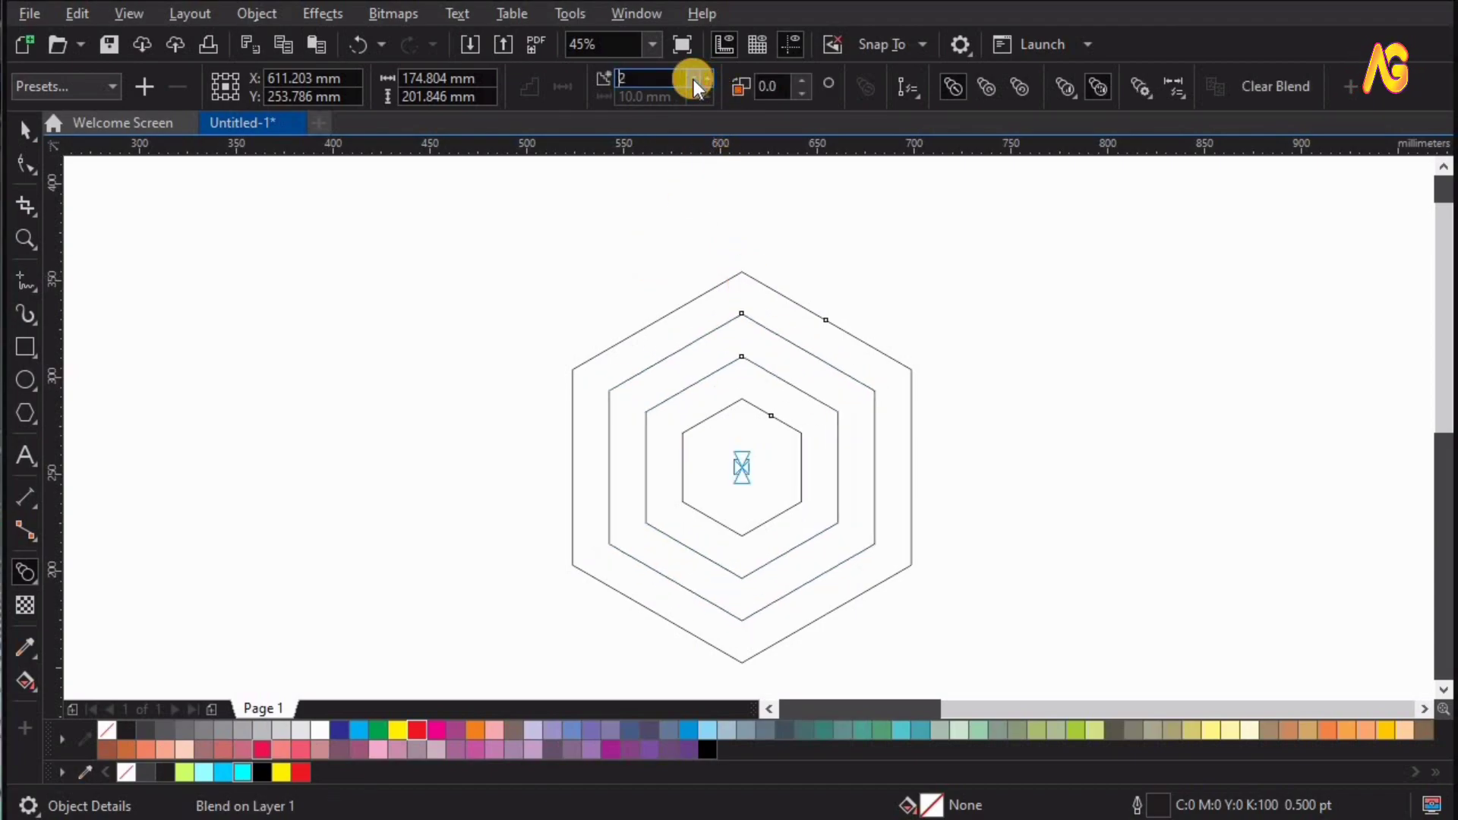
{"action": "left_click", "coordinate": [694, 81]}
- Zoom in on the blend and use Break Blend Apart to split it into separate hexagons
{"action": "key", "text": "z"}
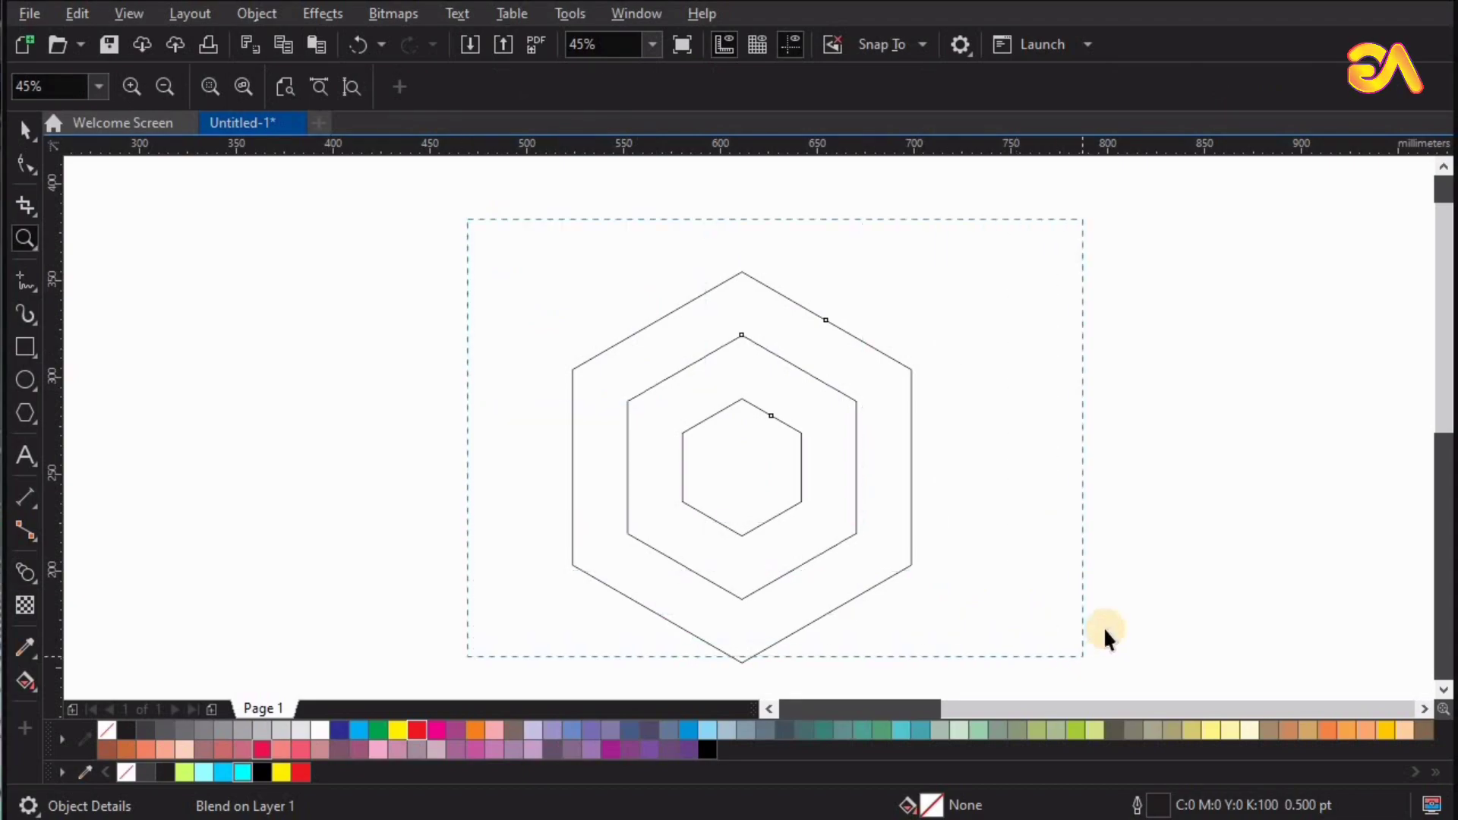
{"action": "left_click_drag", "start_coordinate": [1105, 636], "coordinate": [1104, 636]}
{"action": "left_click", "coordinate": [817, 463]}
{"action": "left_click", "coordinate": [888, 435]}
{"action": "left_click", "coordinate": [884, 476]}
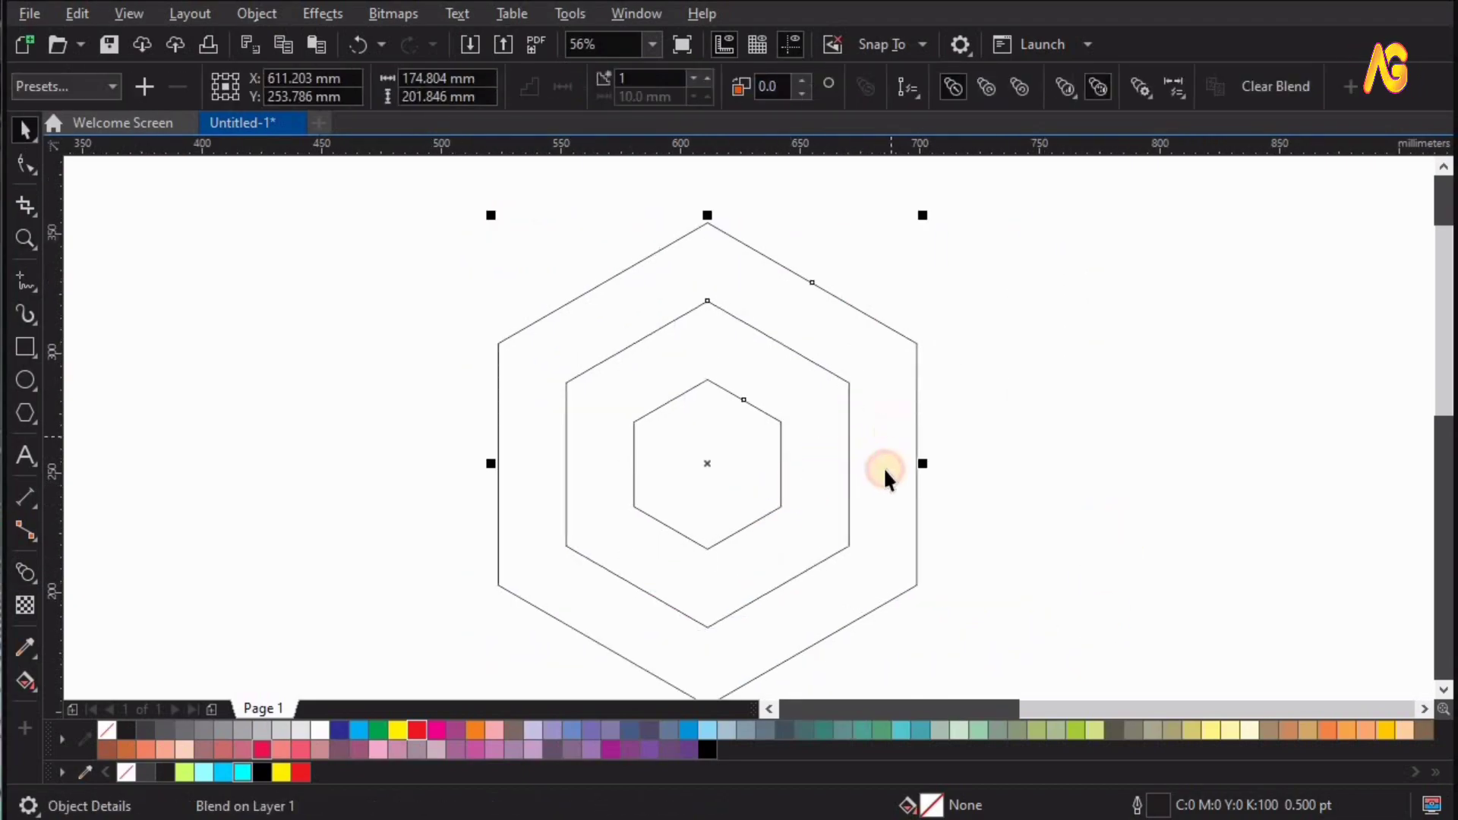
{"action": "key", "text": "Tab"}
{"action": "key", "text": "Tab"}
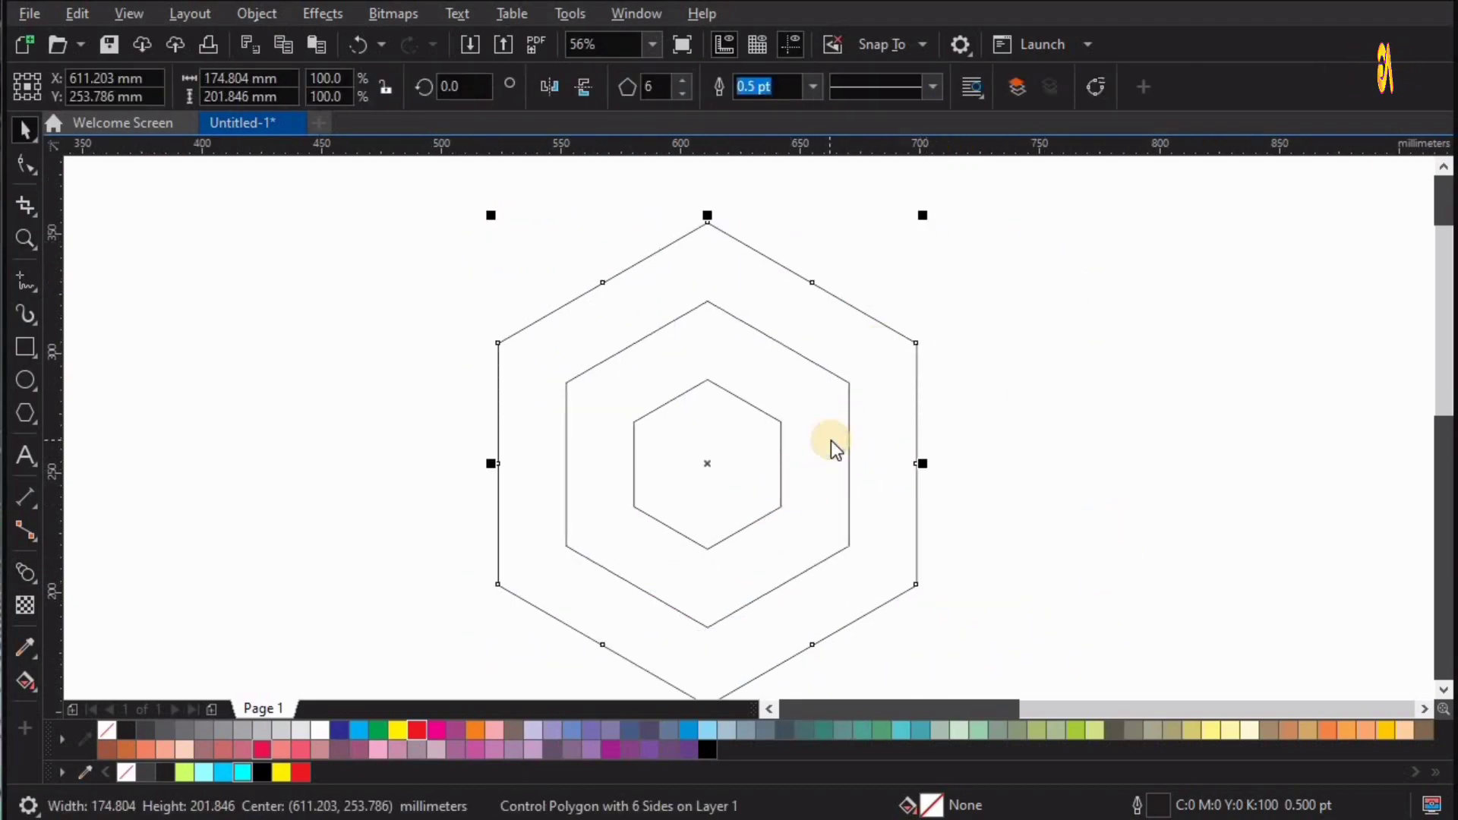
{"action": "right_click", "coordinate": [830, 440]}
{"action": "left_click", "coordinate": [928, 457]}
- Test-move the outer and middle hexagons to confirm they are separate, undoing each move
{"action": "left_click", "coordinate": [1040, 371]}
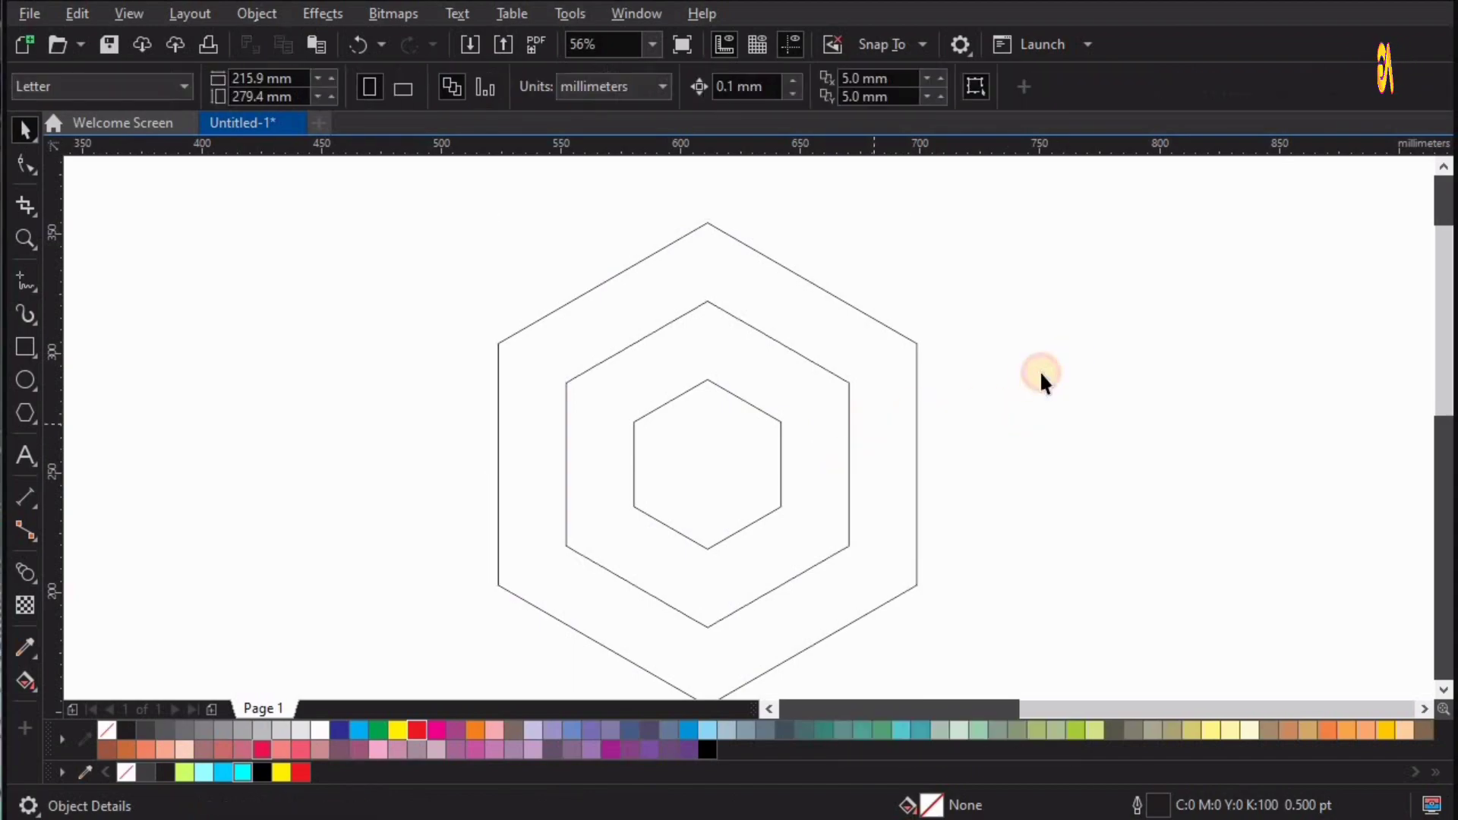
{"action": "left_click_drag", "start_coordinate": [660, 494], "coordinate": [830, 445]}
{"action": "key", "text": "ctrl+z"}
{"action": "left_click_drag", "start_coordinate": [993, 477], "coordinate": [1099, 462]}
{"action": "key", "text": "ctrl+z"}
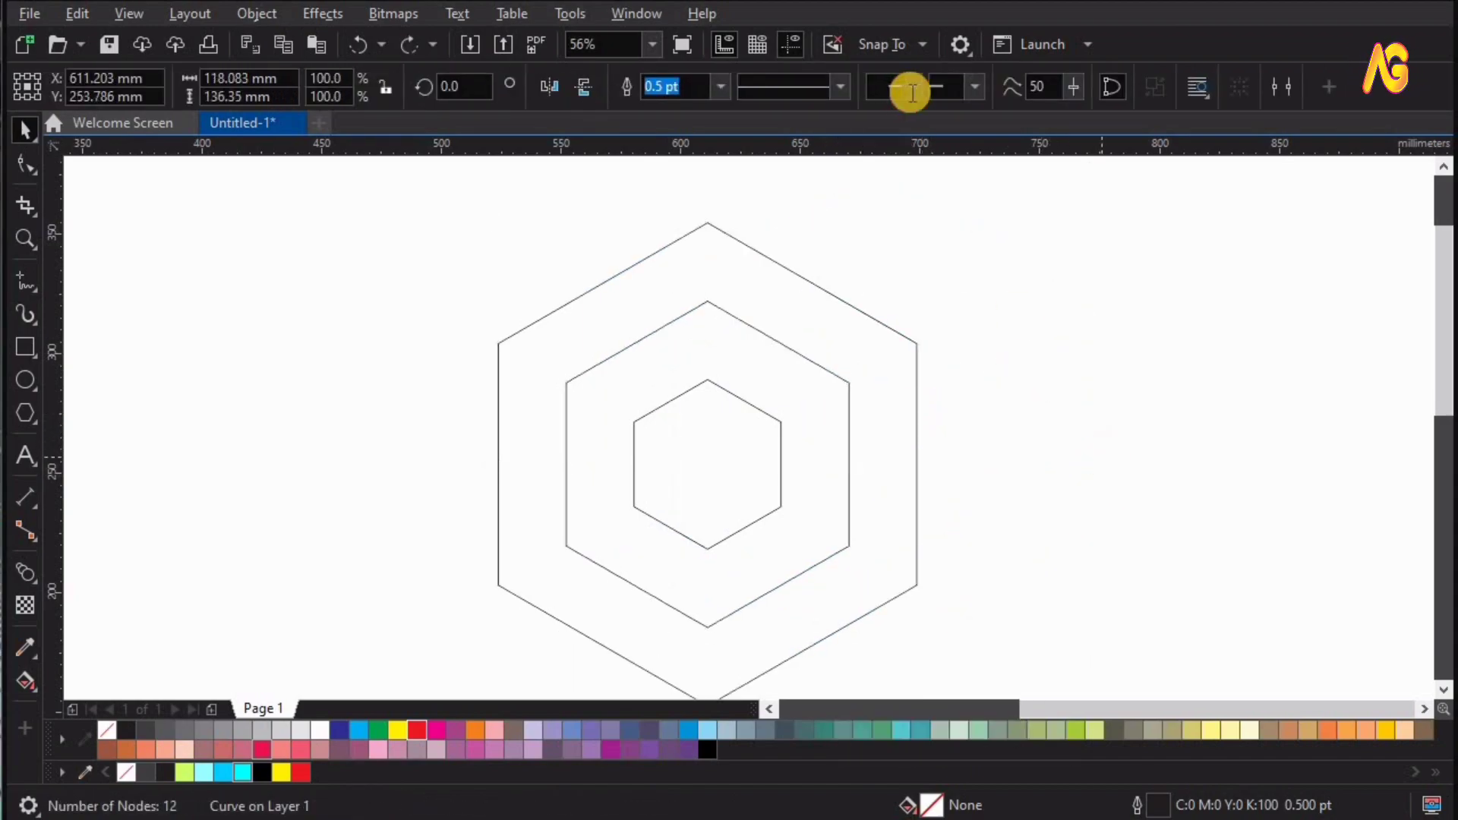
{"action": "key", "text": "Escape"}
- Check the snapping options and zoom in close on the three hexagons
{"action": "left_click", "coordinate": [885, 39]}
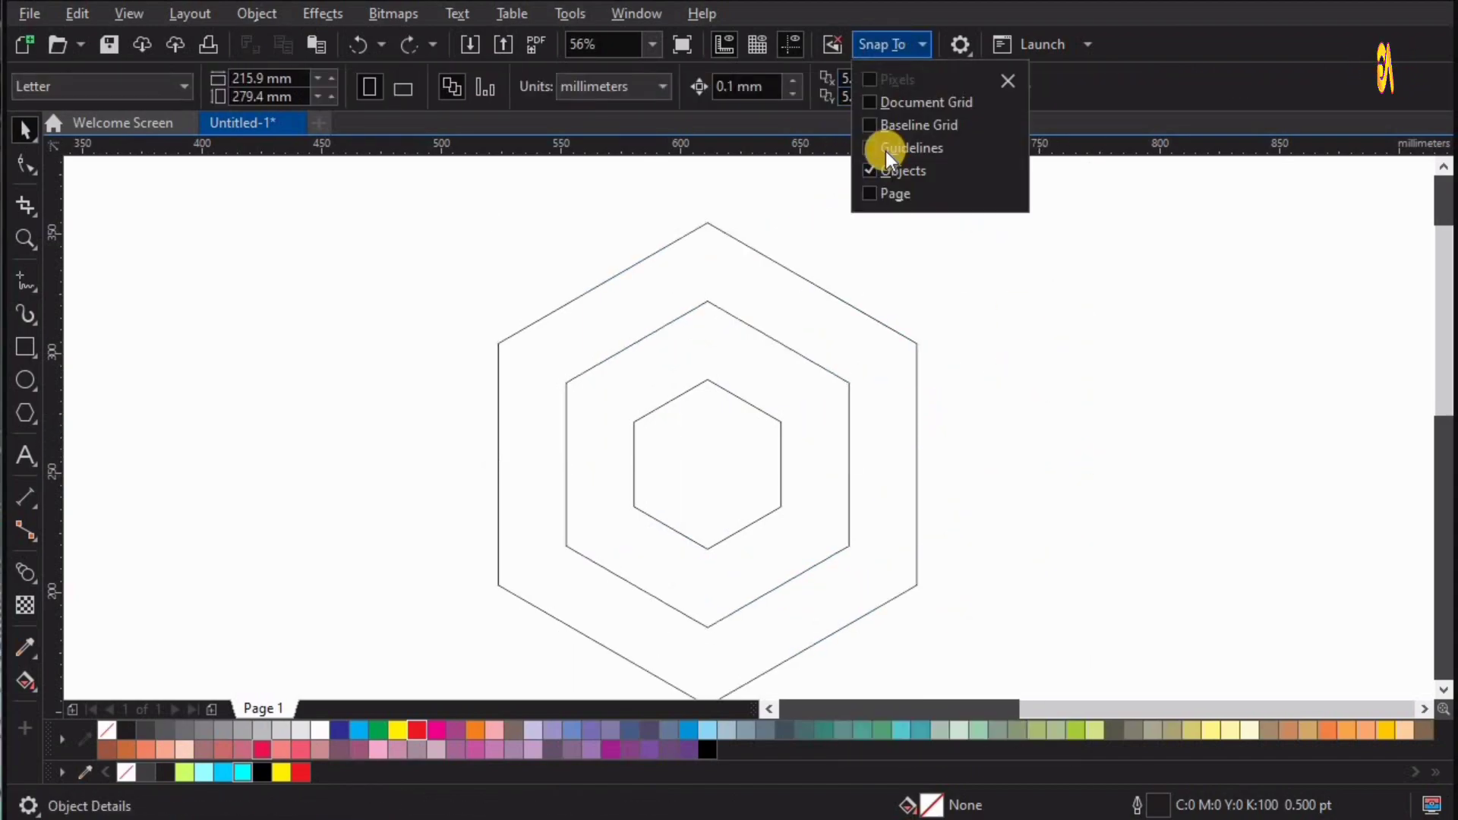
{"action": "left_click", "coordinate": [1026, 399]}
{"action": "key", "text": "z"}
{"action": "scroll", "coordinate": [569, 607], "scroll_direction": "down", "scroll_amount": 1}
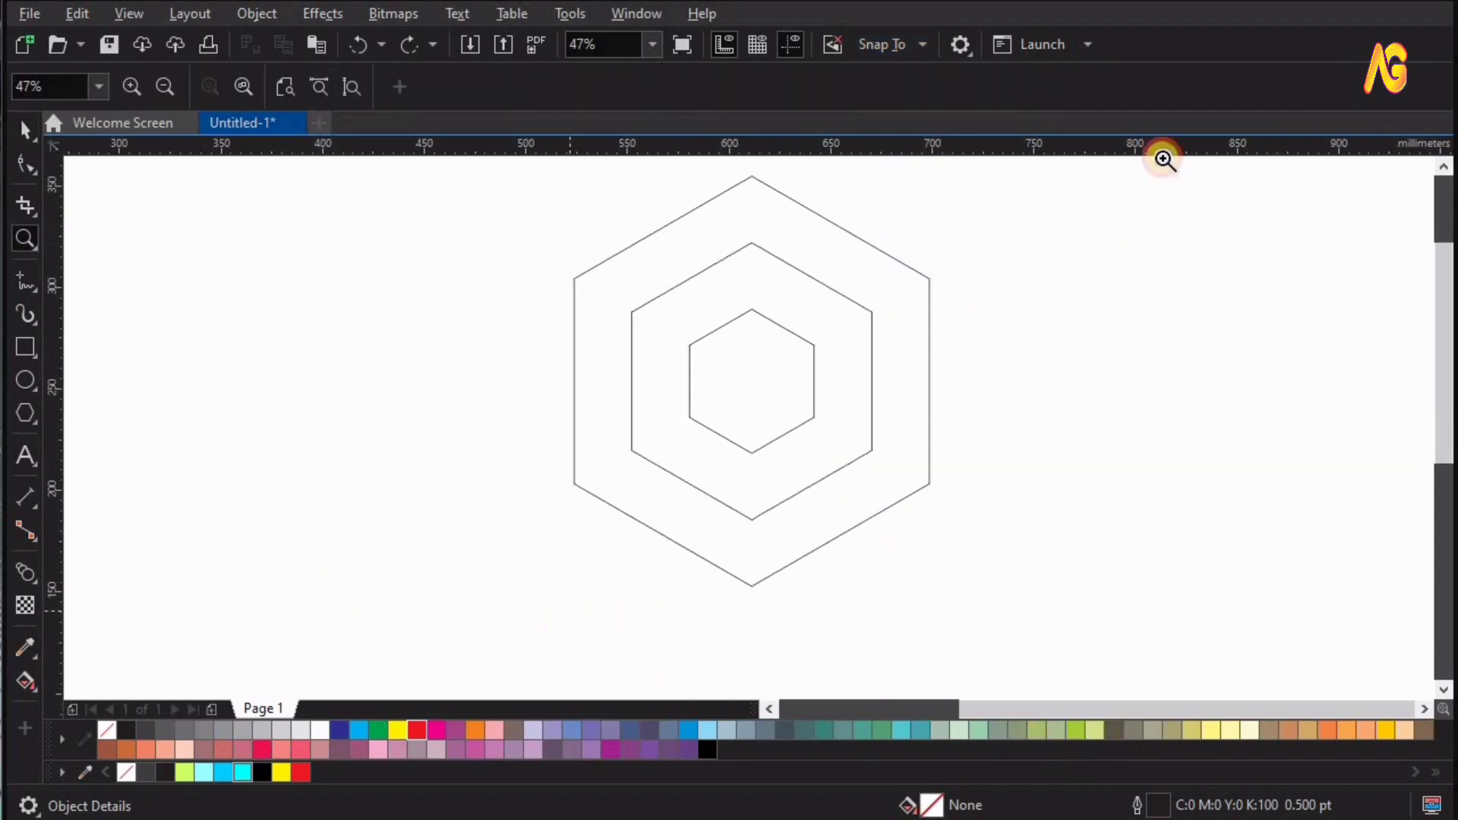
{"action": "left_click_drag", "start_coordinate": [1158, 176], "coordinate": [562, 616]}
{"action": "key", "text": "space"}
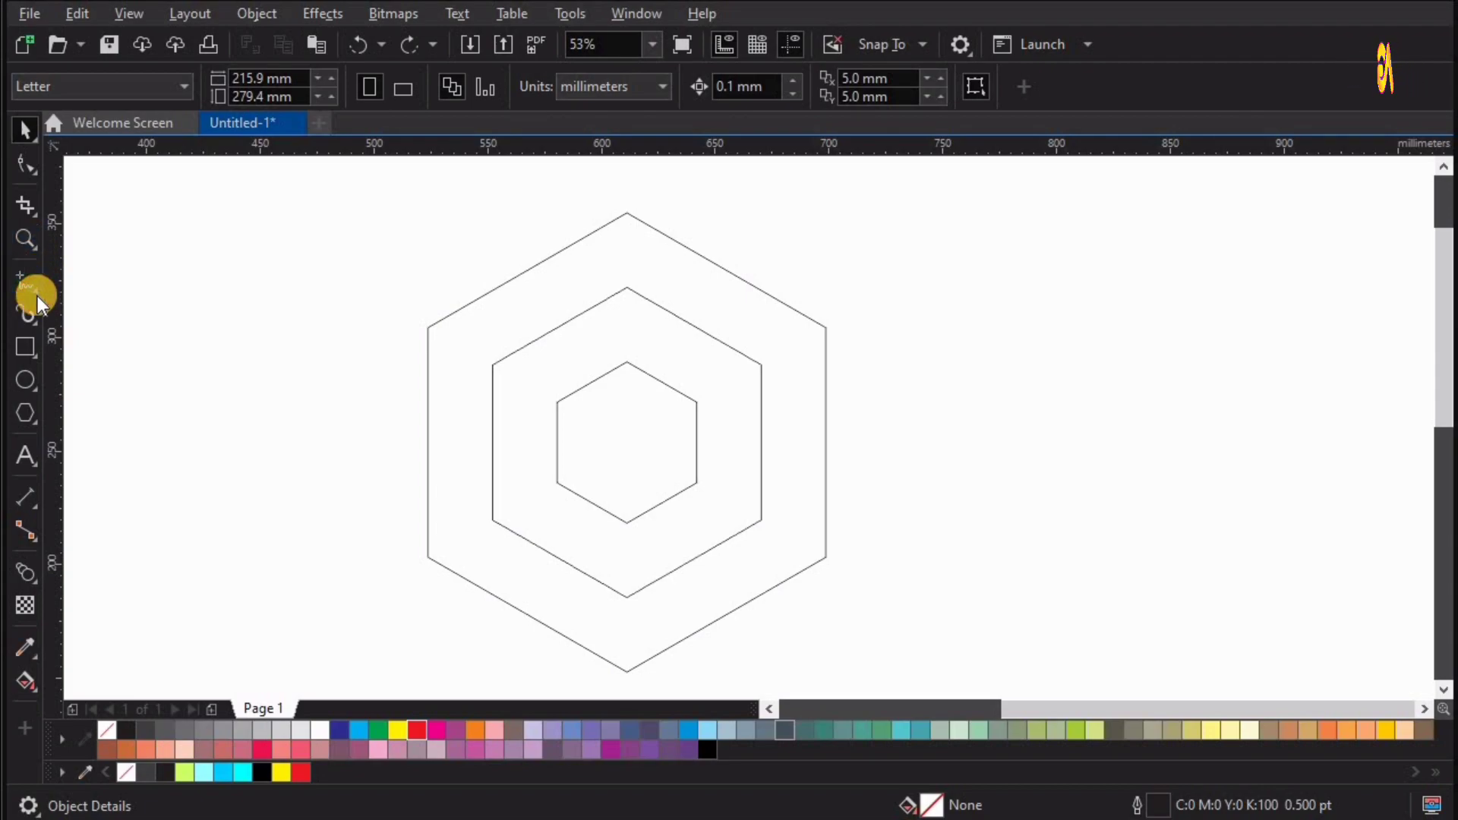
- Draw 2-point vertical lines from the middle and inner hexagons' lower-right and upper-left corners
{"action": "left_click", "coordinate": [38, 293]}
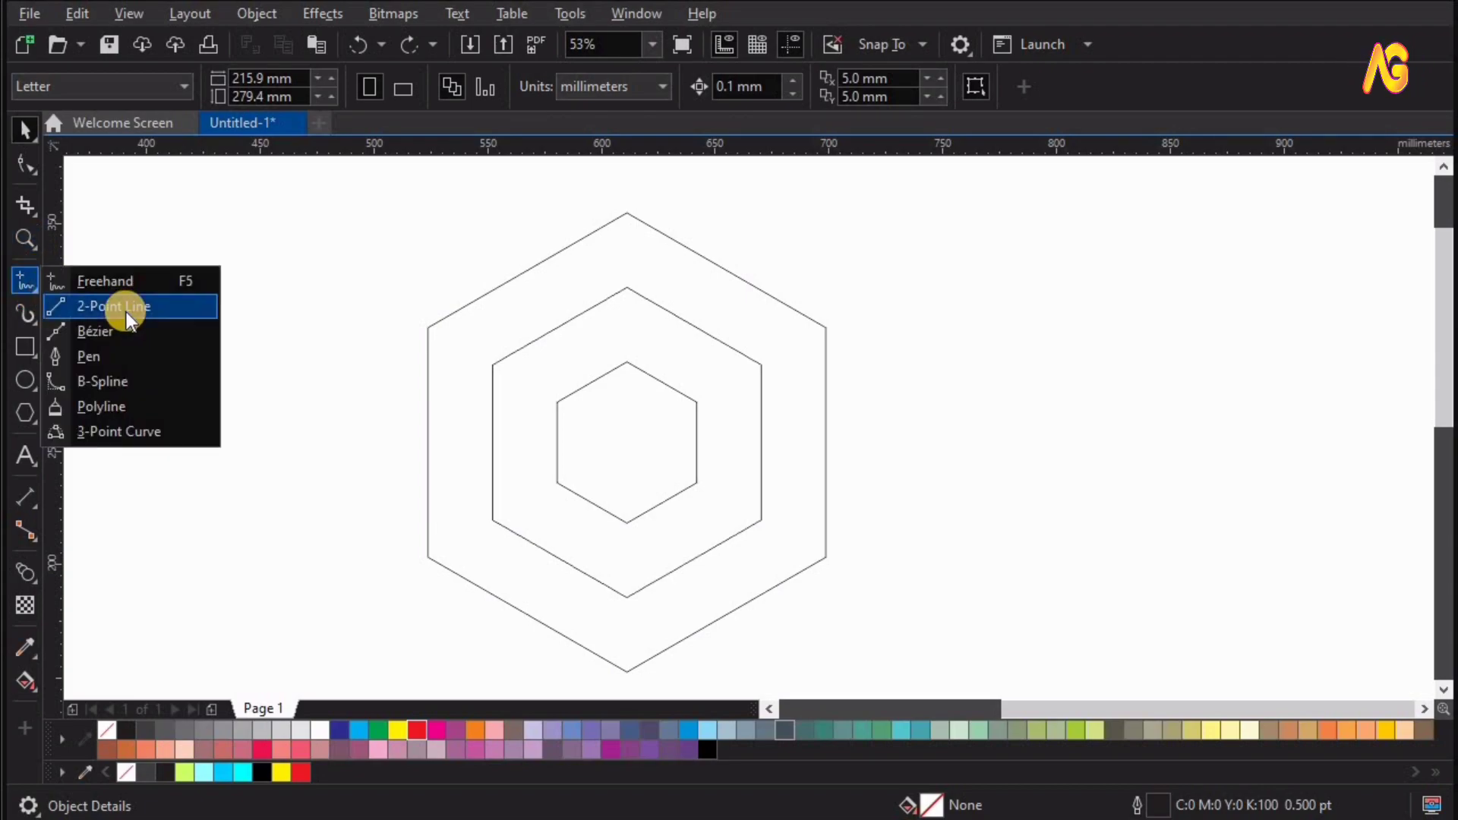
{"action": "left_click", "coordinate": [126, 310]}
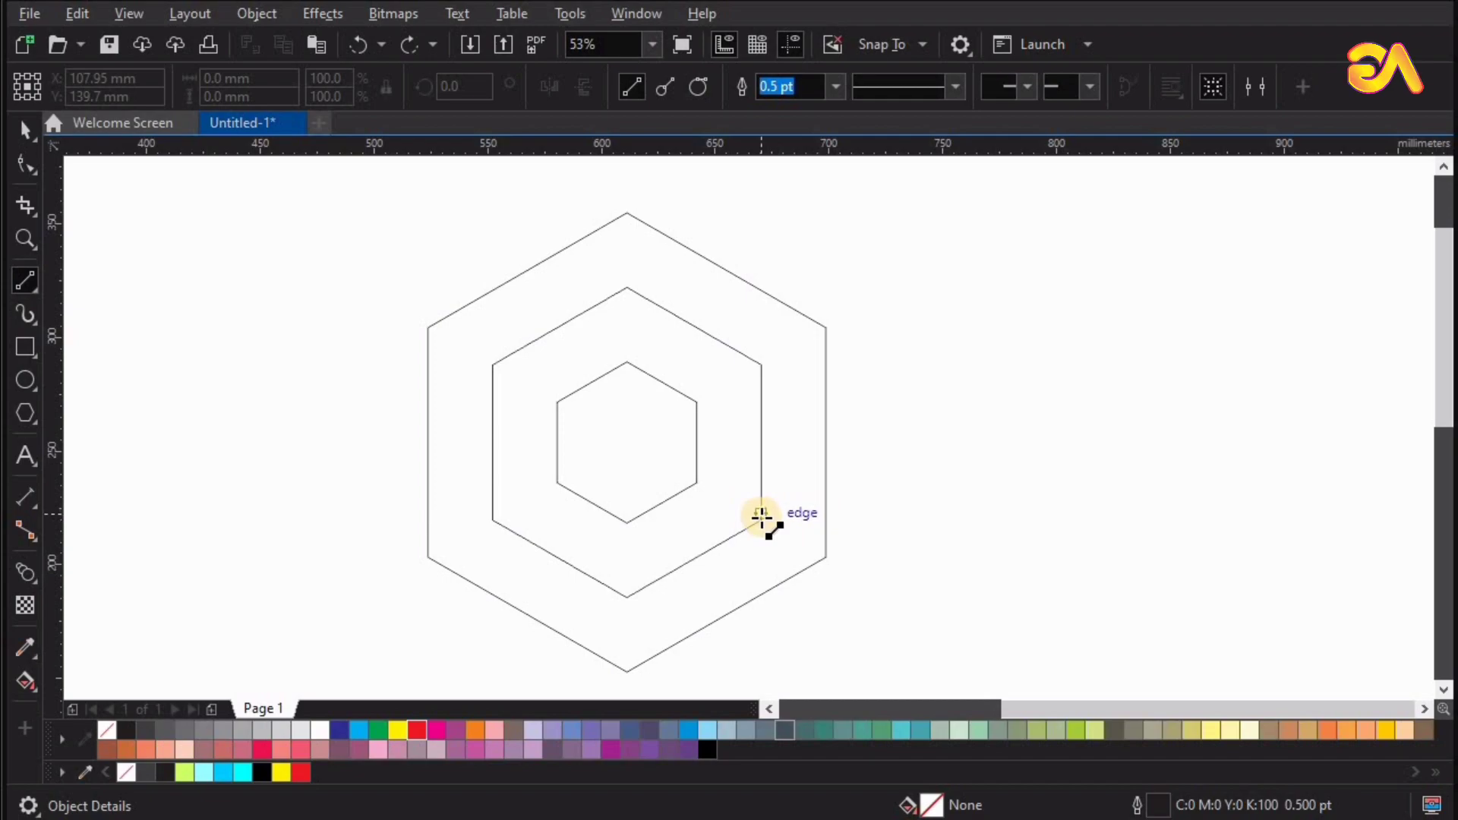
{"action": "left_click_drag", "start_coordinate": [764, 592], "coordinate": [761, 646]}
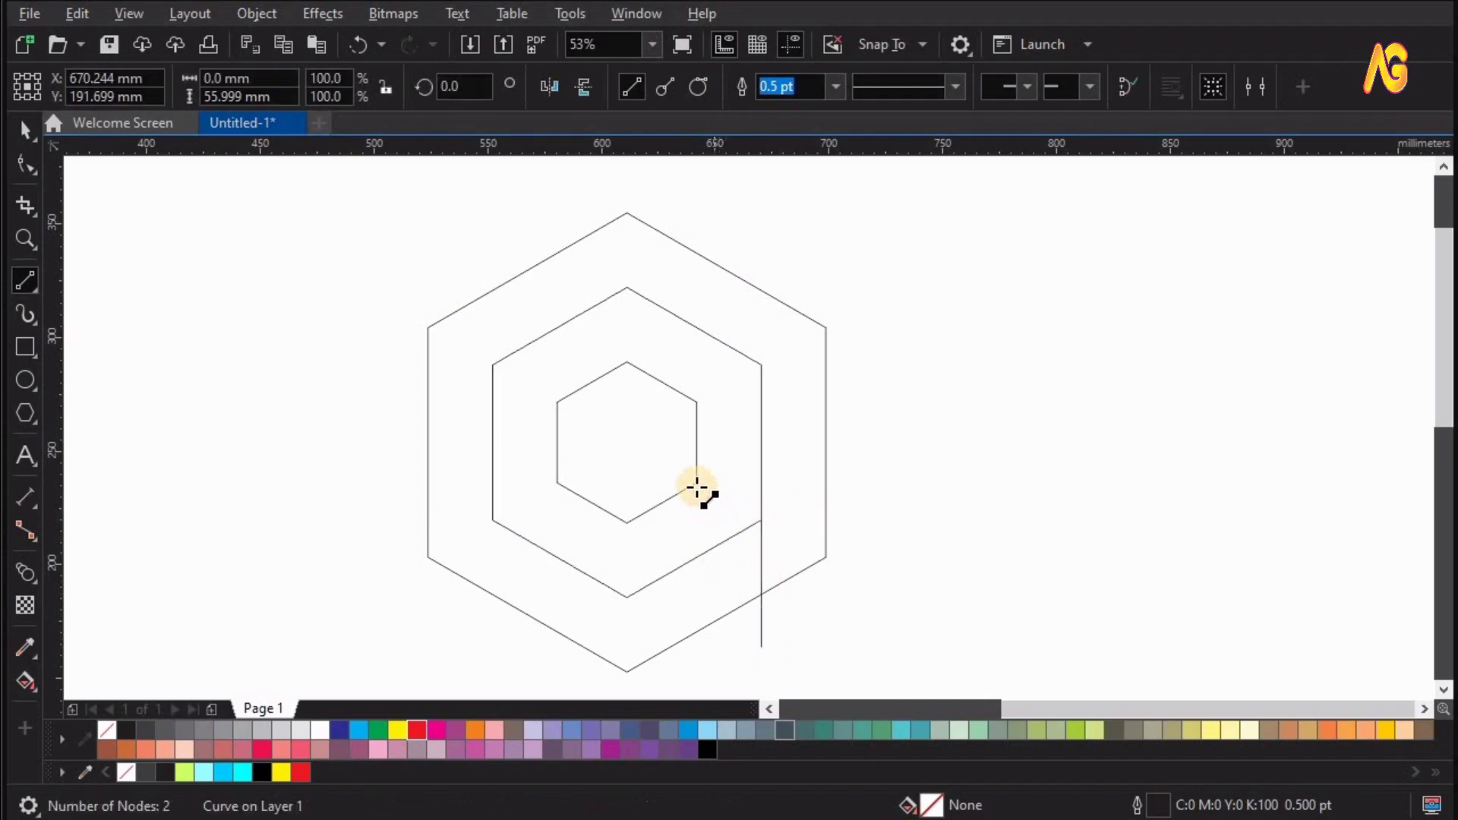
{"action": "left_click_drag", "start_coordinate": [696, 482], "coordinate": [696, 670]}
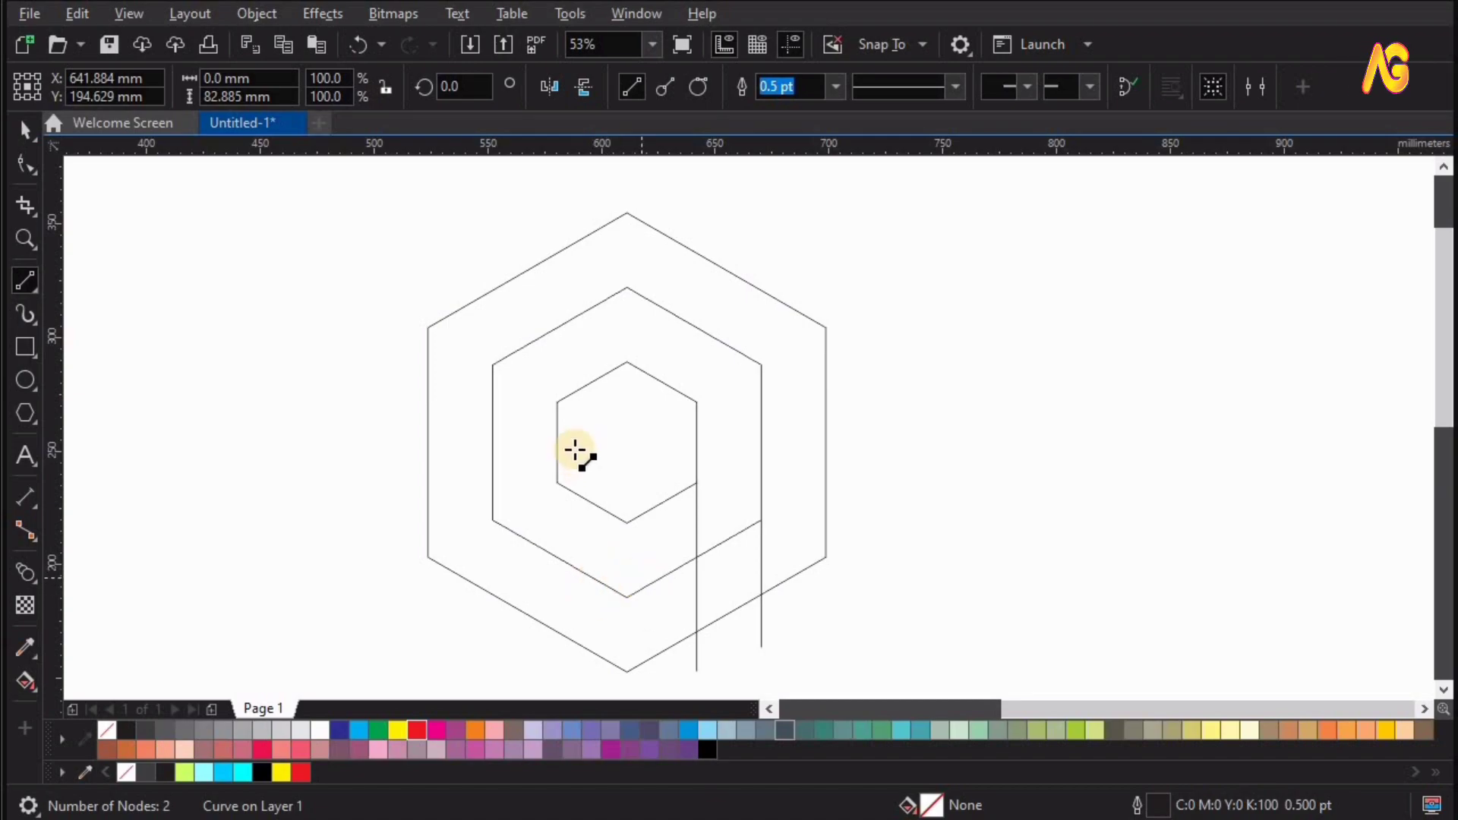
{"action": "left_click_drag", "start_coordinate": [562, 232], "coordinate": [559, 190]}
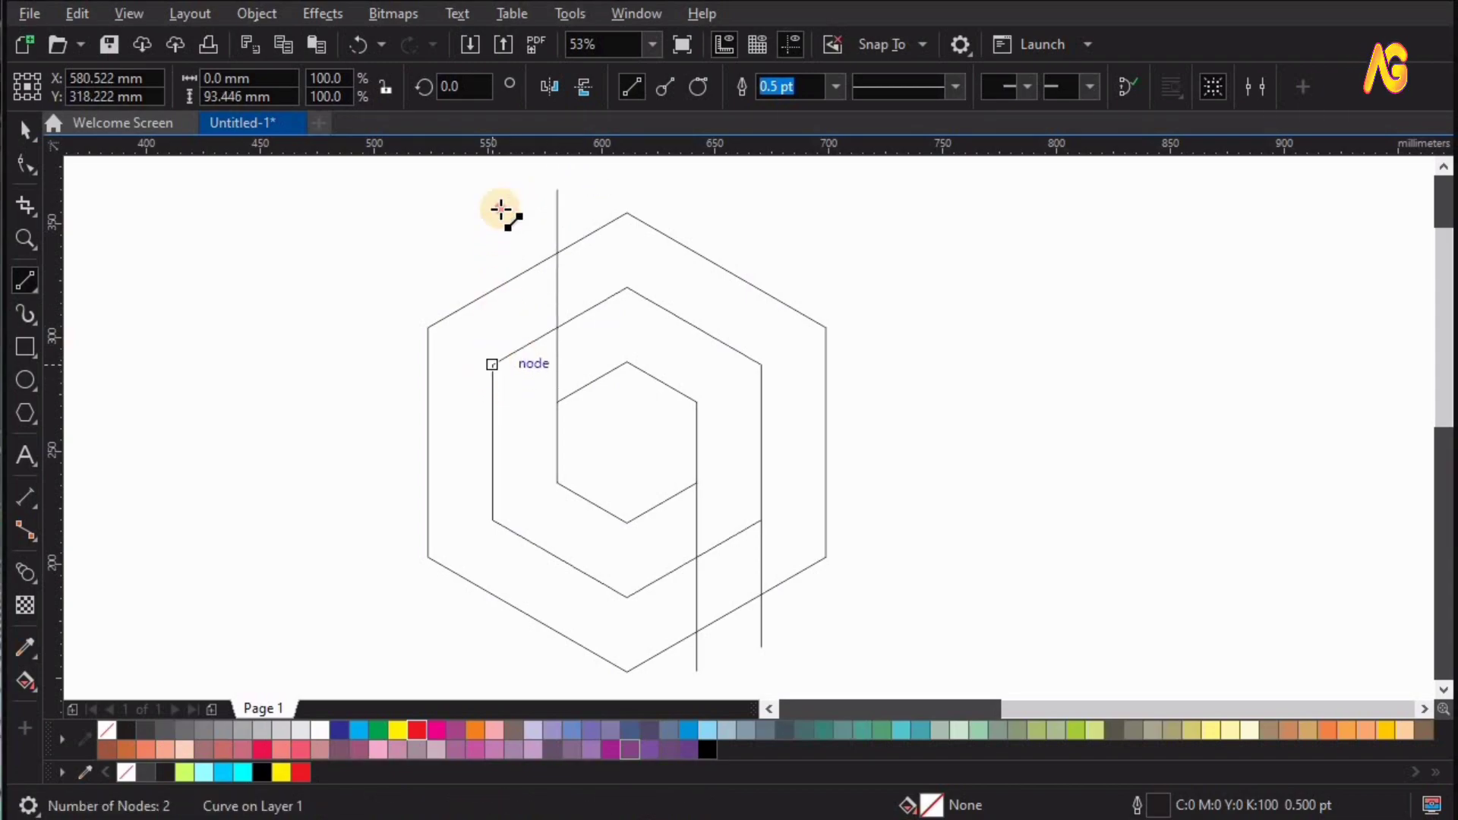
{"action": "left_click_drag", "start_coordinate": [501, 210], "coordinate": [494, 185]}
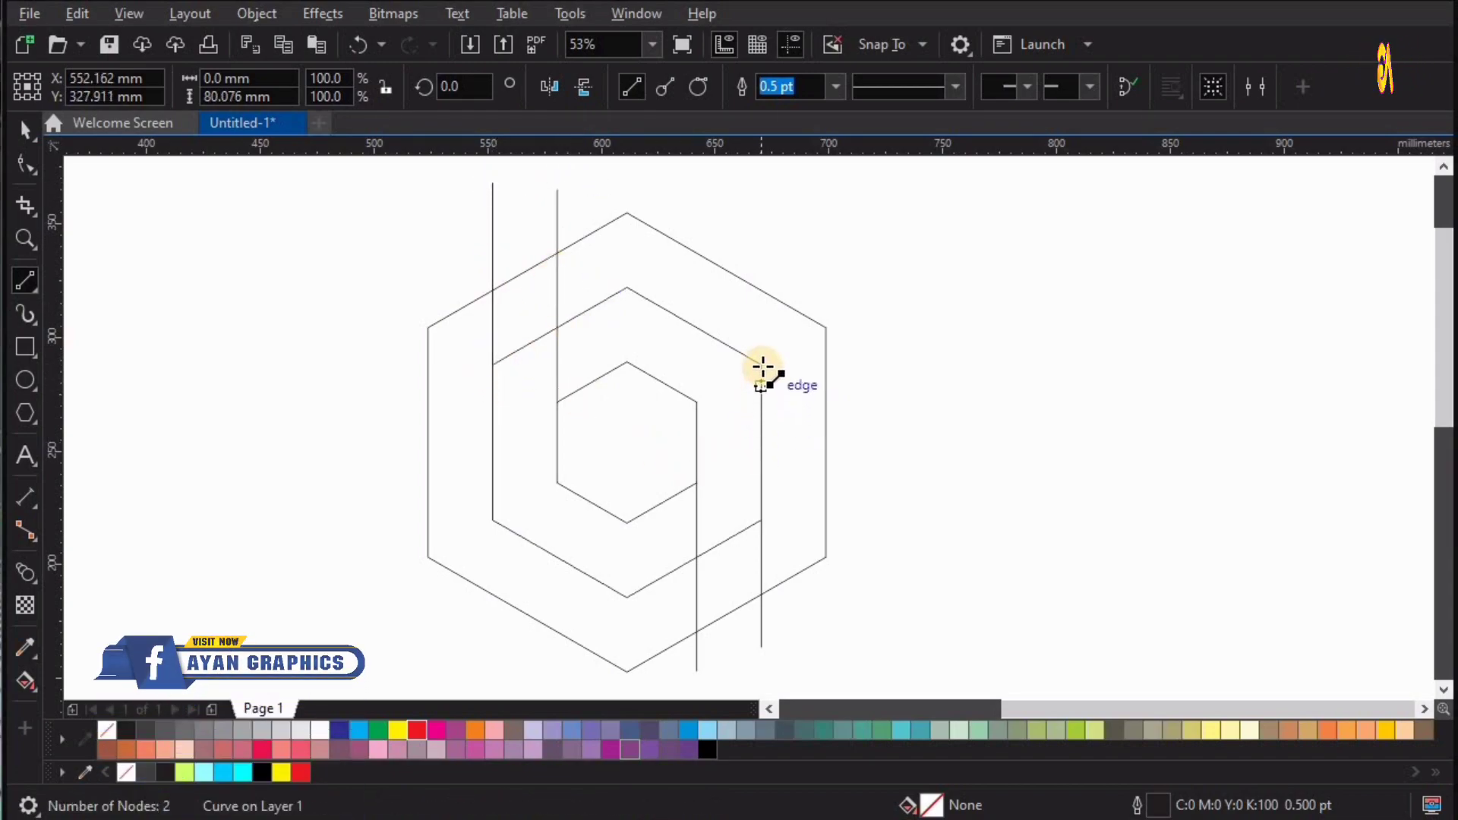
- Draw diagonal construction lines outward from the inner and middle hexagon corners
{"action": "left_click_drag", "start_coordinate": [833, 390], "coordinate": [973, 486]}
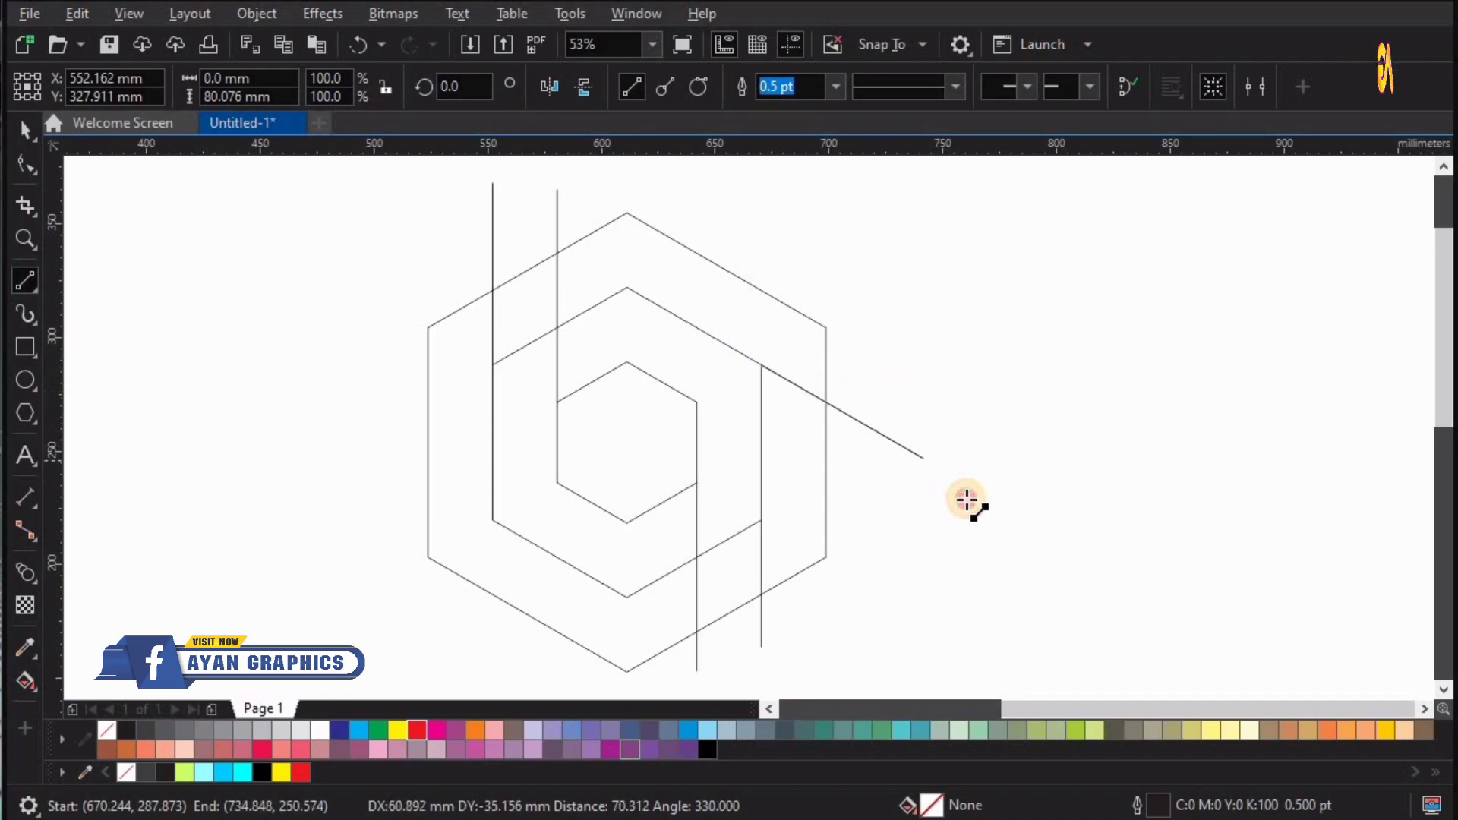
{"action": "mouse_move", "coordinate": [695, 402]}
{"action": "left_mouse_down"}
{"action": "mouse_move", "coordinate": [917, 527]}
{"action": "mouse_move", "coordinate": [921, 560]}
{"action": "left_mouse_up"}
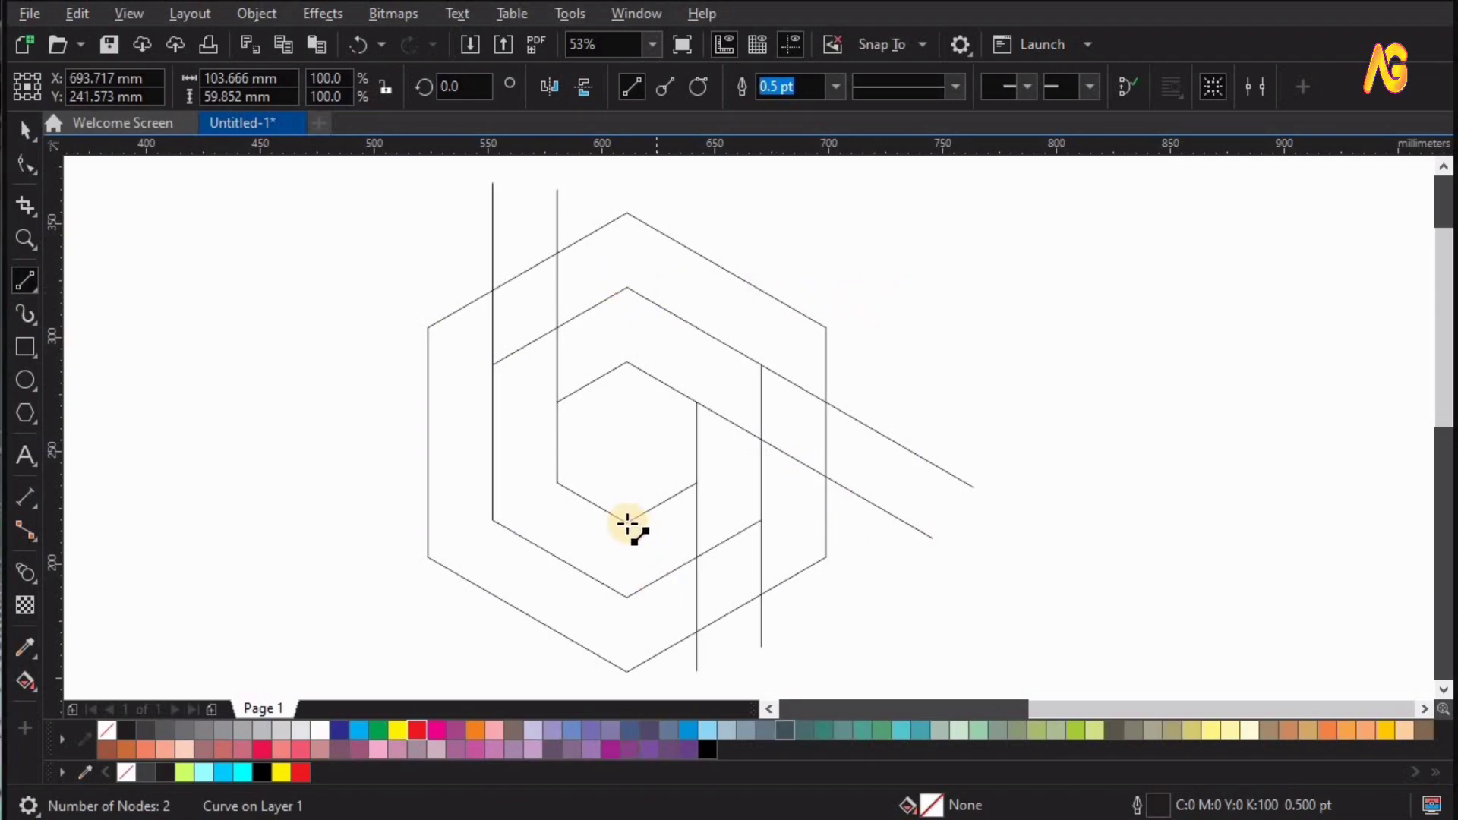
{"action": "left_click_drag", "start_coordinate": [517, 592], "coordinate": [407, 649]}
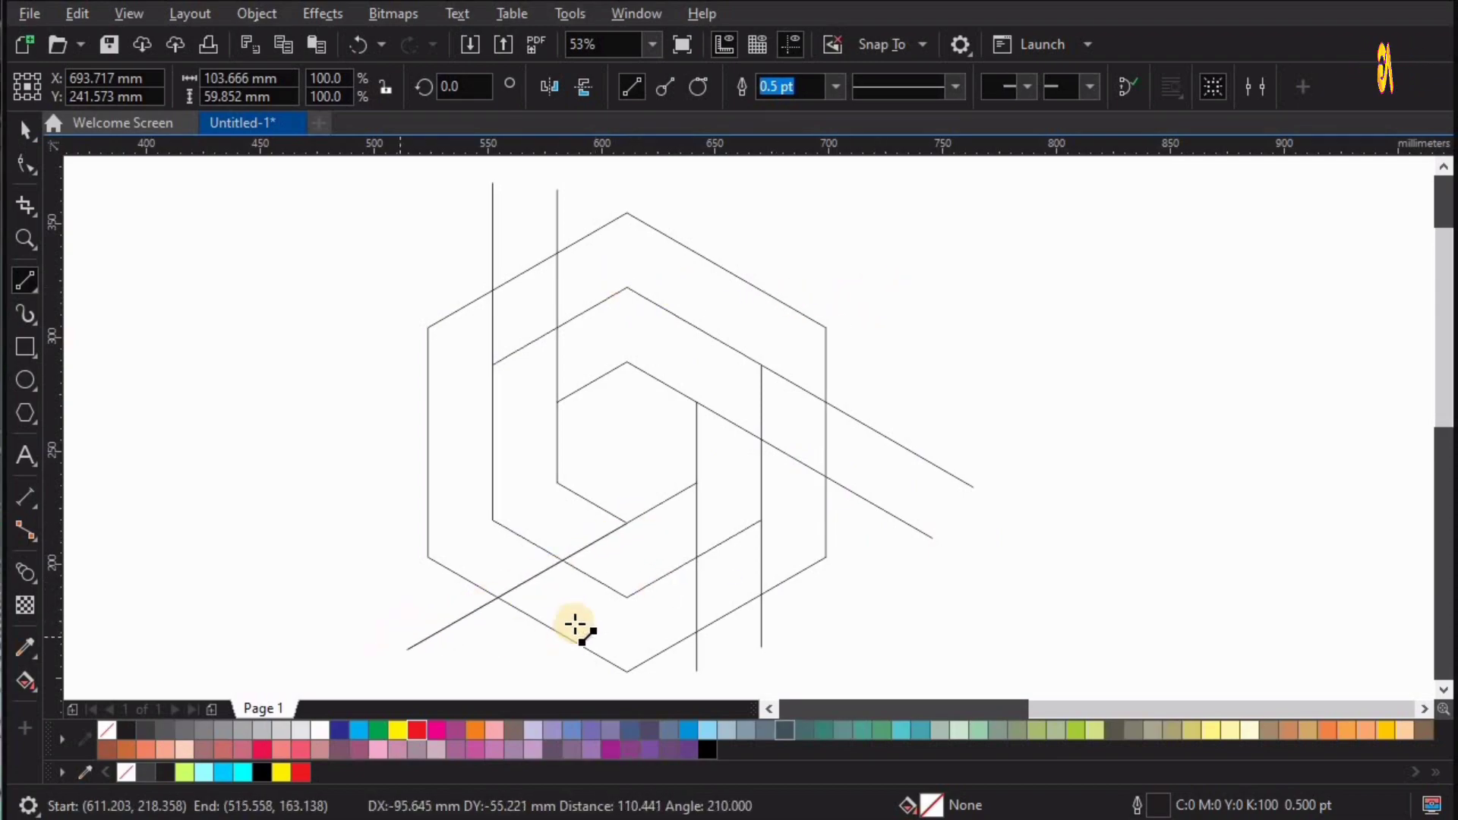
{"action": "left_click_drag", "start_coordinate": [579, 617], "coordinate": [452, 619]}
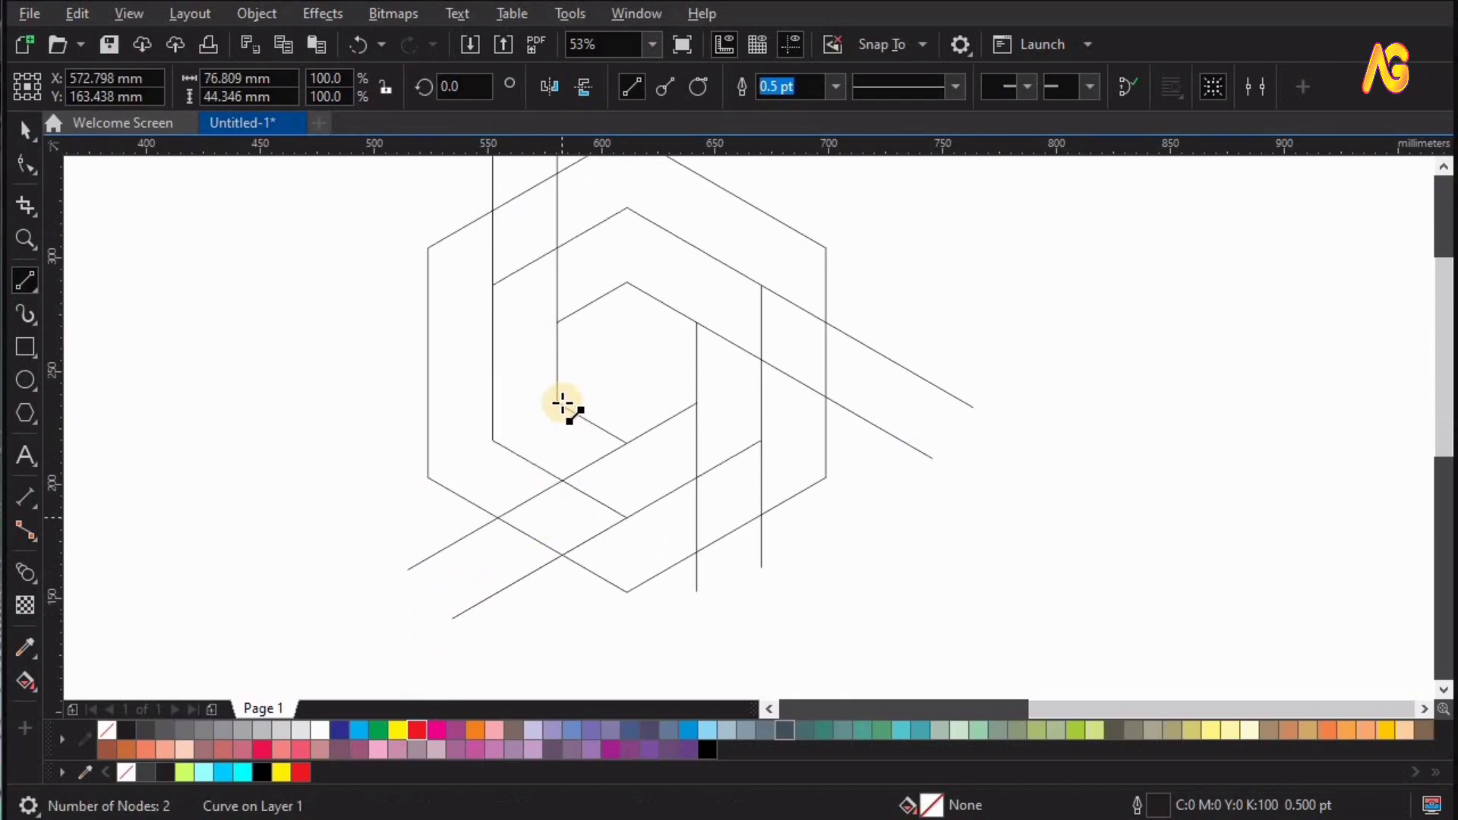
{"action": "left_click_drag", "start_coordinate": [557, 401], "coordinate": [353, 265]}
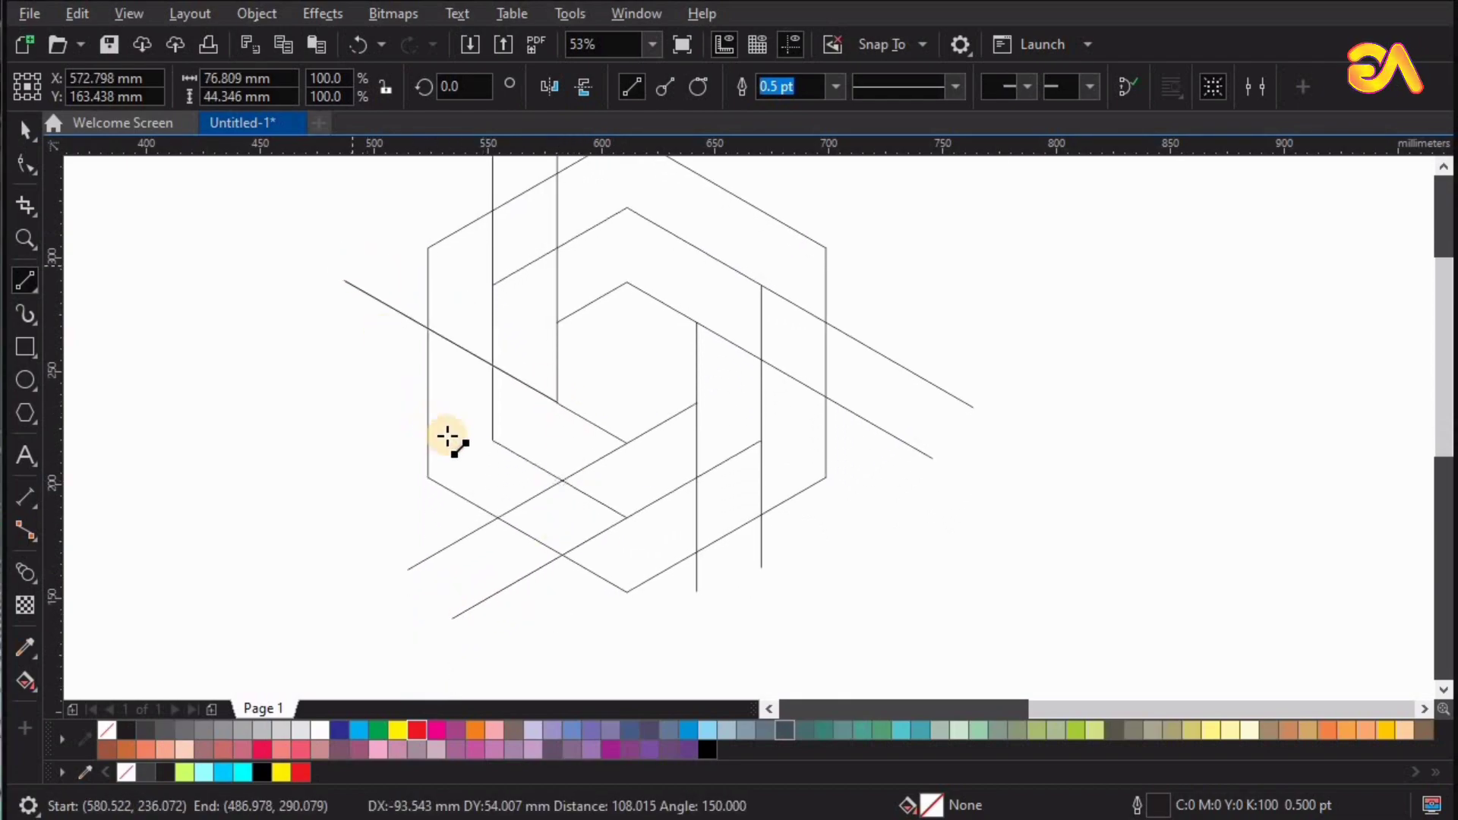
{"action": "left_click_drag", "start_coordinate": [475, 414], "coordinate": [280, 317]}
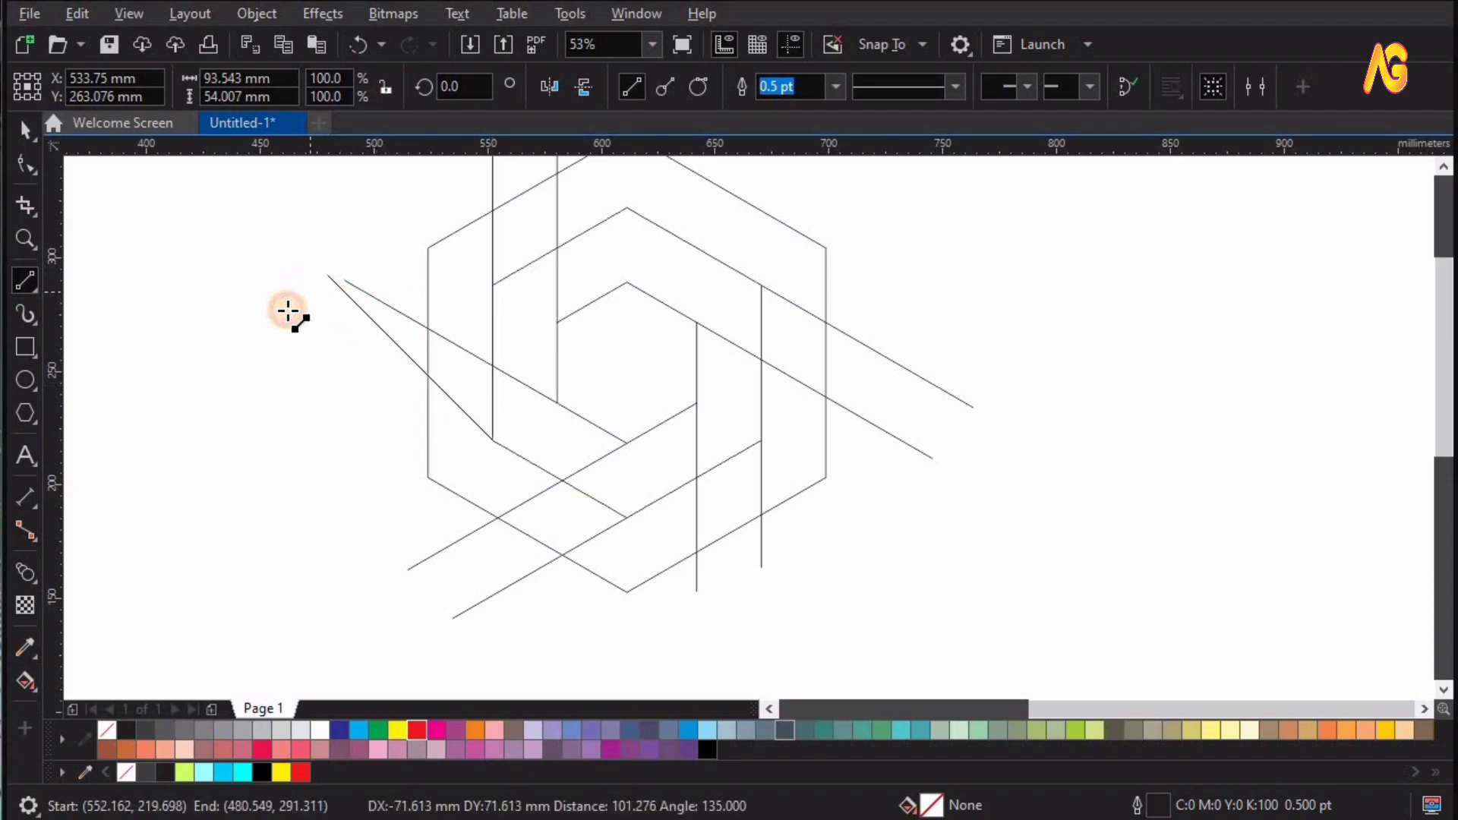
- Draw two horizontal lines from inner corners, then remove the unwanted horizontal lines
{"action": "left_click_drag", "start_coordinate": [628, 208], "coordinate": [907, 208]}
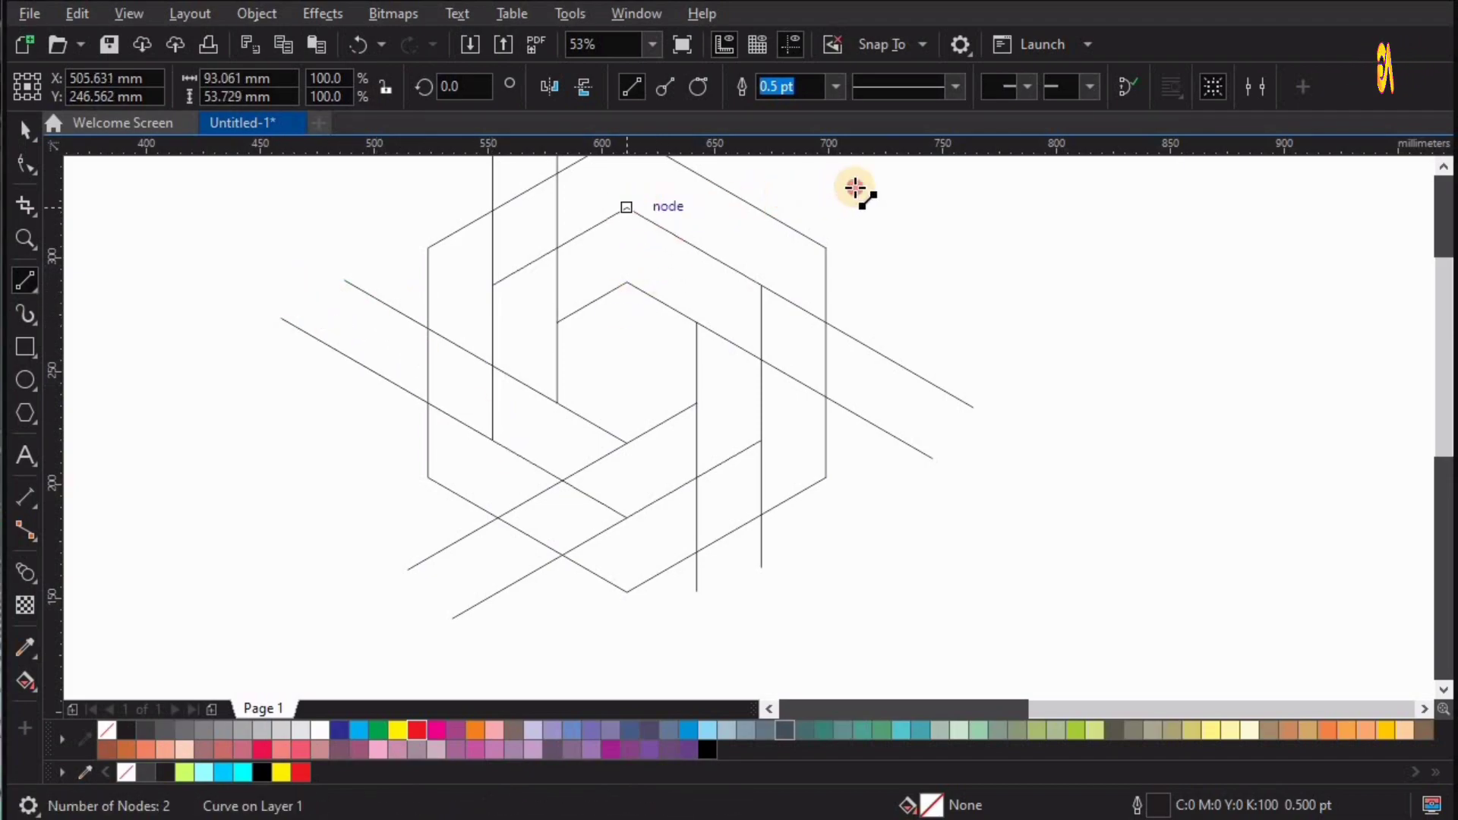
{"action": "left_click_drag", "start_coordinate": [628, 283], "coordinate": [932, 270]}
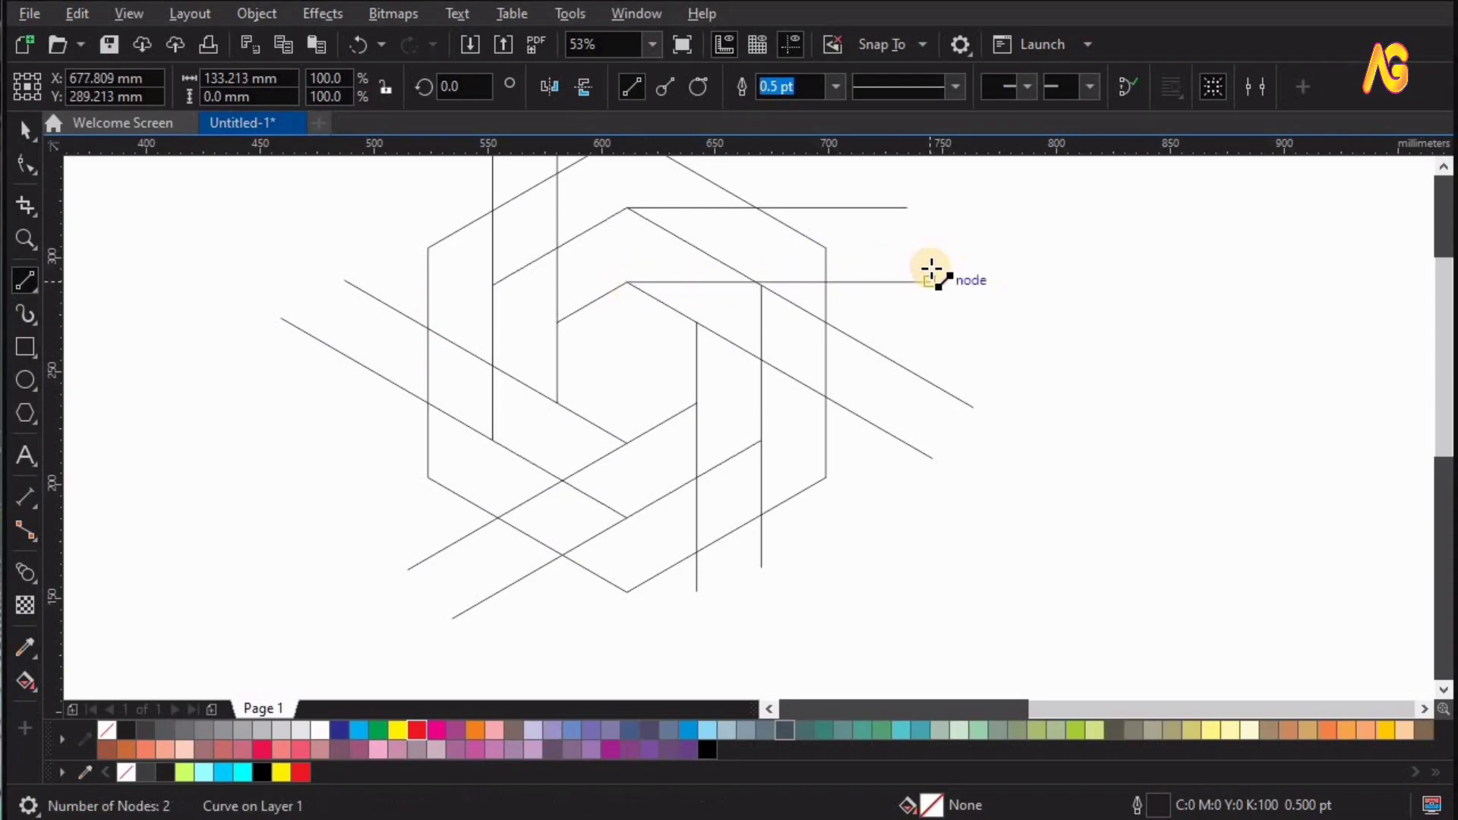
{"action": "scroll", "coordinate": [830, 249], "scroll_direction": "down", "scroll_amount": 4}
{"action": "scroll", "coordinate": [901, 206], "scroll_direction": "up", "scroll_amount": 5}
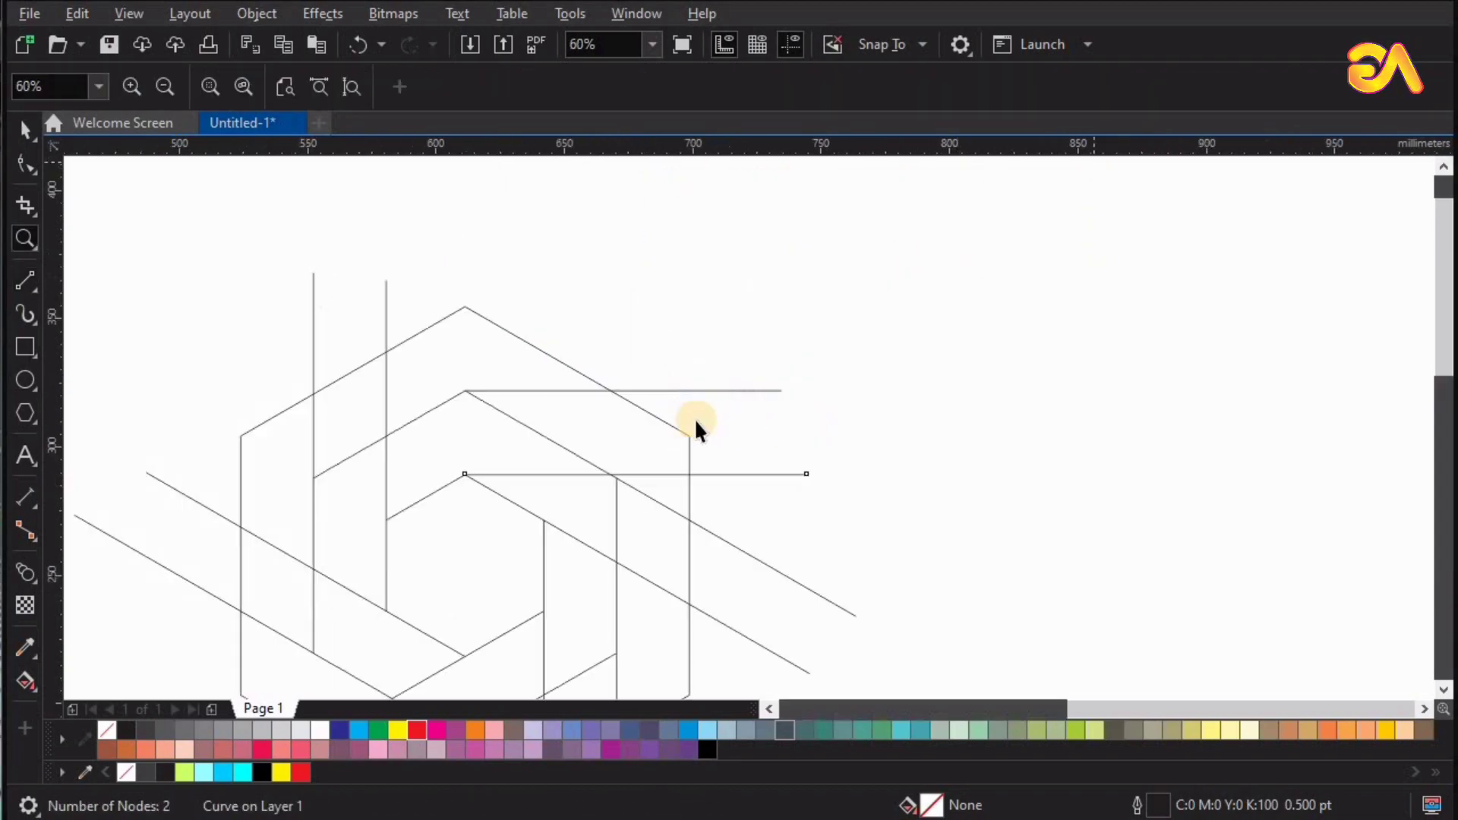
{"action": "key", "text": "space"}
{"action": "key", "text": "Escape"}
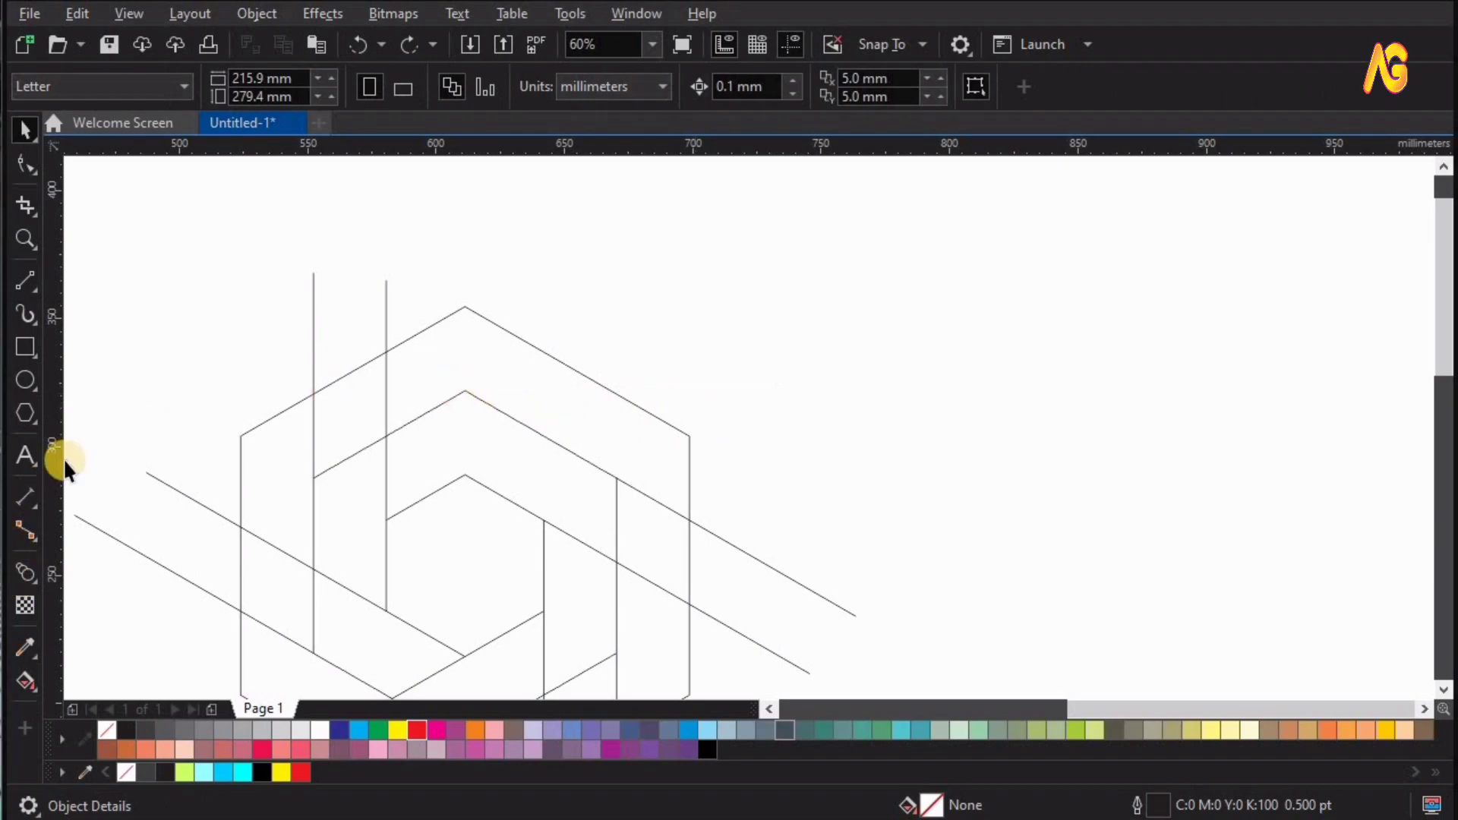
- Draw two more 30° lines up-right from hexagon corners
{"action": "left_click", "coordinate": [26, 280]}
{"action": "mouse_move", "coordinate": [466, 391]}
{"action": "left_mouse_down"}
{"action": "mouse_move", "coordinate": [693, 245]}
{"action": "mouse_move", "coordinate": [698, 256]}
{"action": "left_mouse_up"}
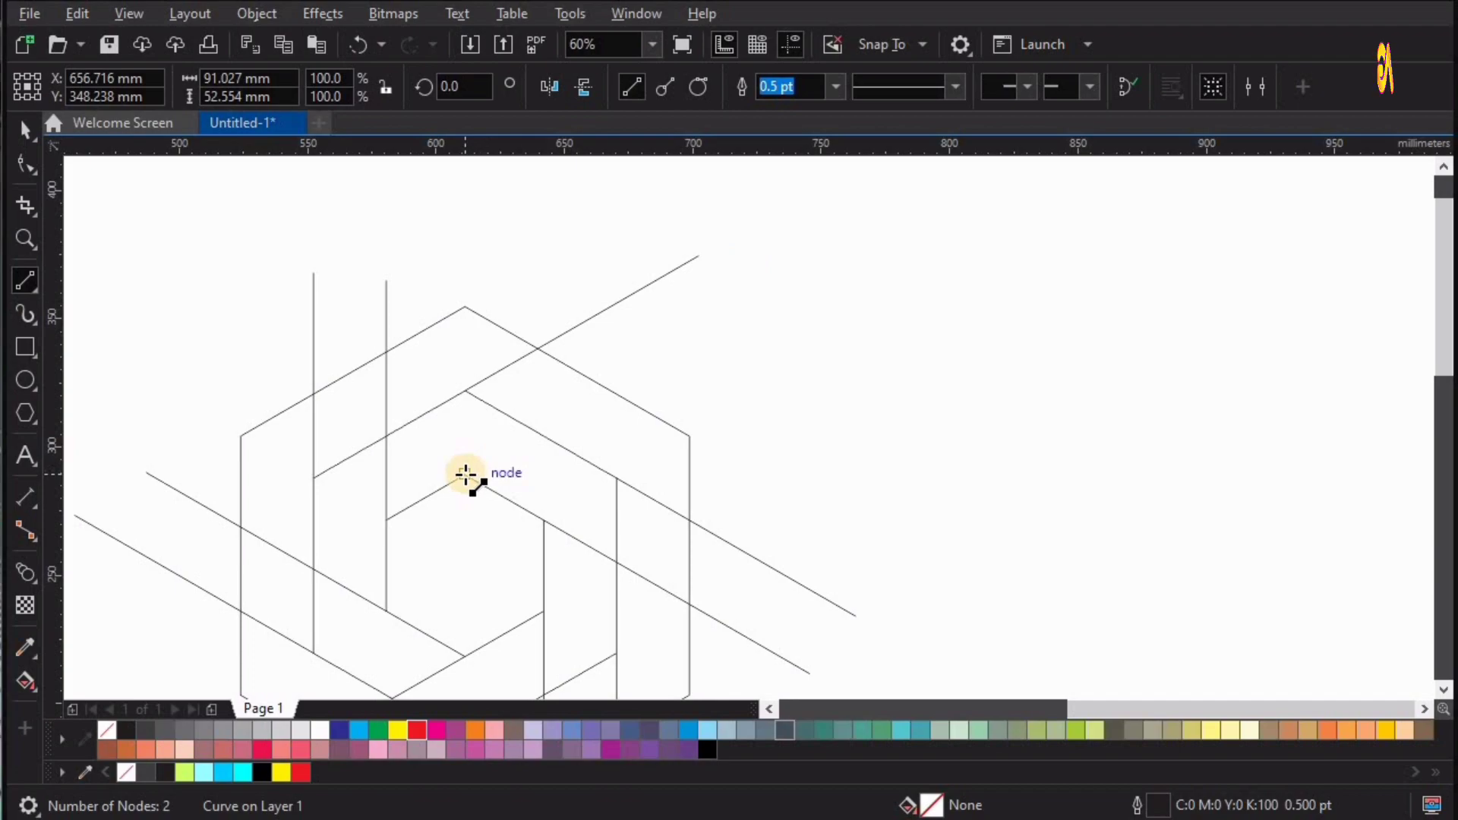
{"action": "left_click_drag", "start_coordinate": [734, 311], "coordinate": [760, 301]}
- Smart Fill each of the eight enclosed band regions of the ring dark grey
{"action": "key", "text": "space"}
{"action": "scroll", "coordinate": [887, 484], "scroll_direction": "down", "scroll_amount": 1}
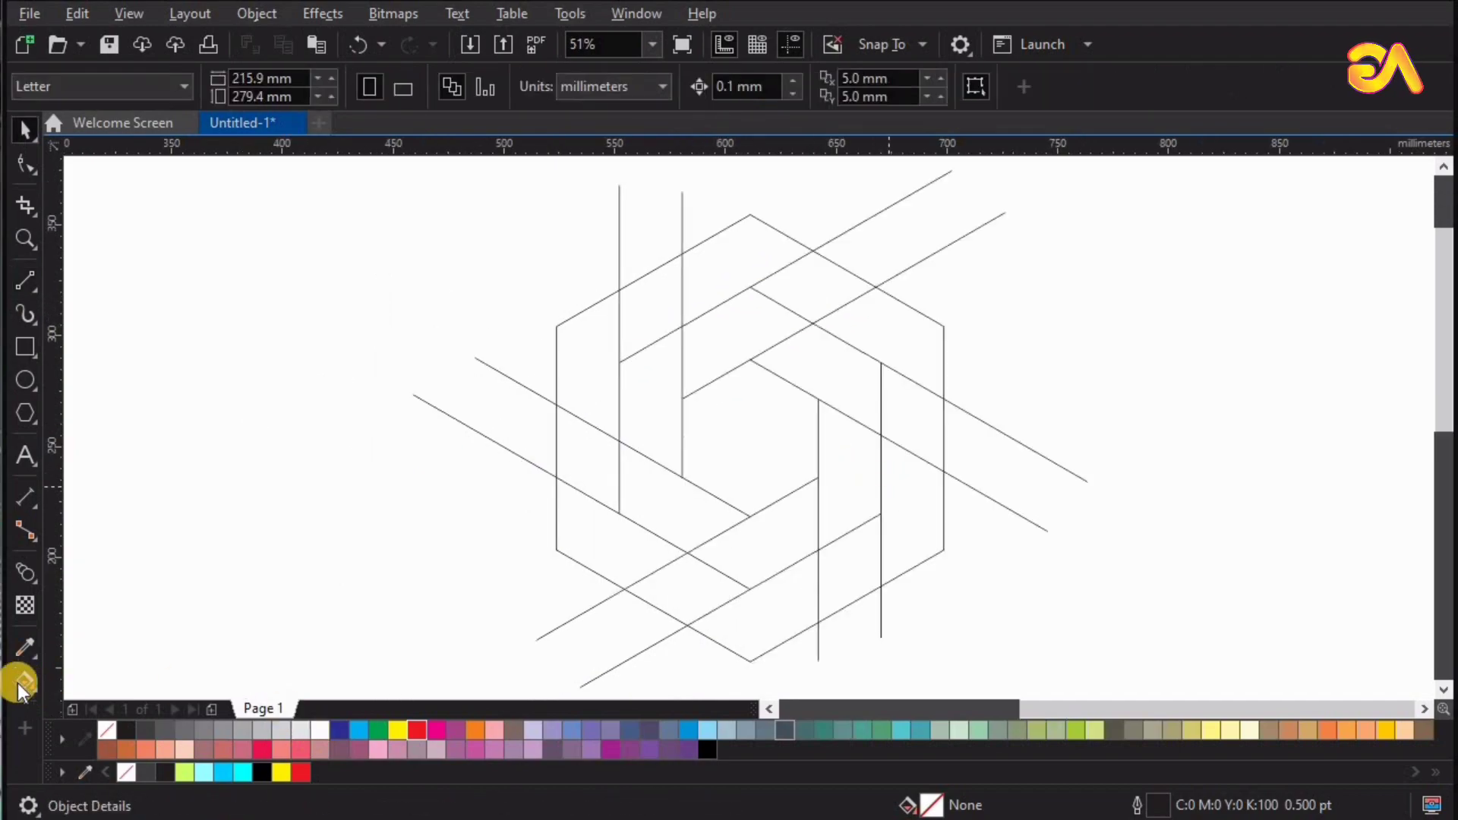
{"action": "left_click_drag", "start_coordinate": [35, 691], "coordinate": [108, 707]}
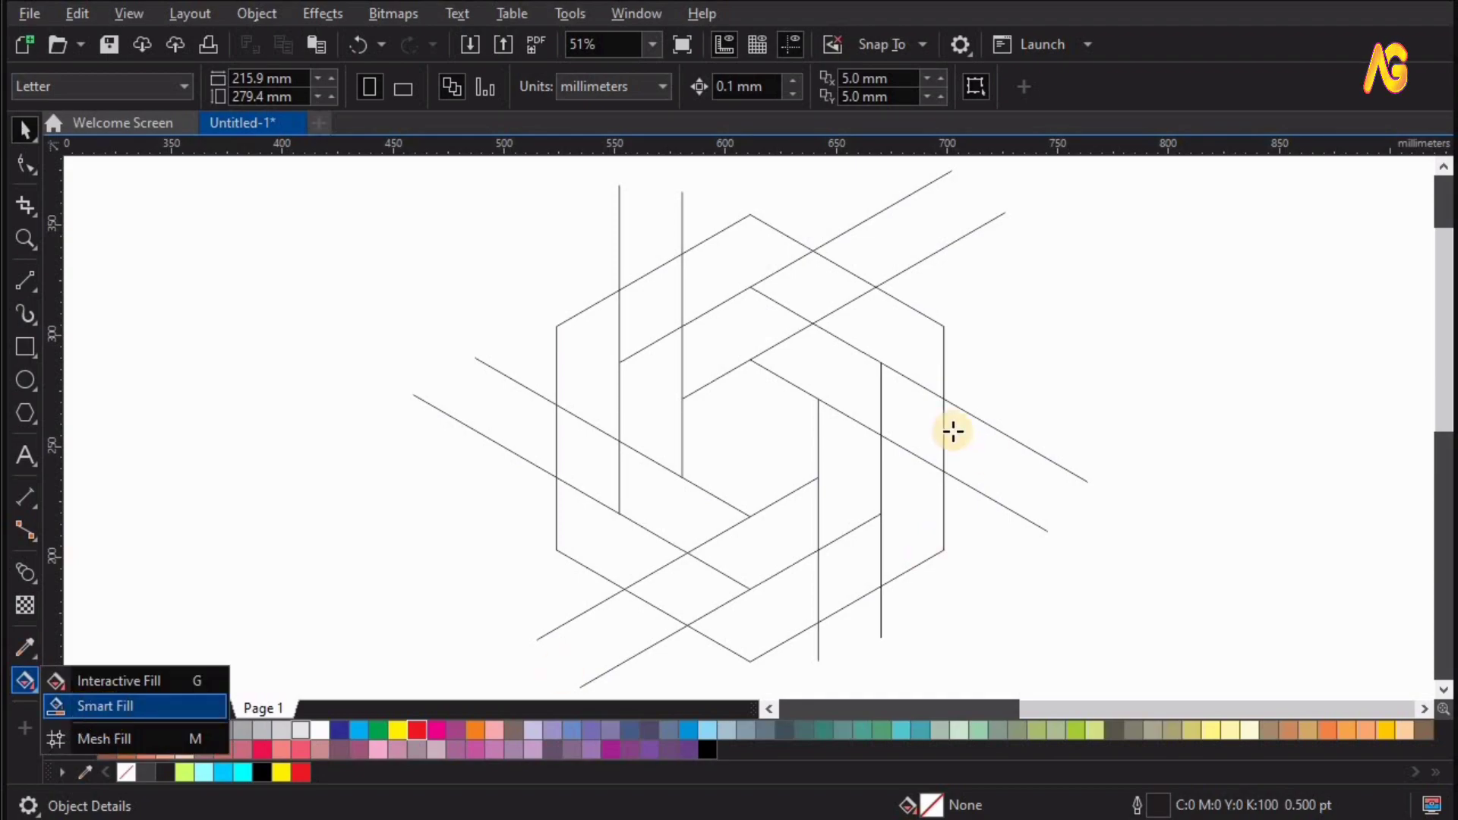
{"action": "left_click", "coordinate": [846, 380]}
{"action": "left_click", "coordinate": [900, 524]}
{"action": "left_click", "coordinate": [768, 529]}
{"action": "left_click", "coordinate": [631, 552]}
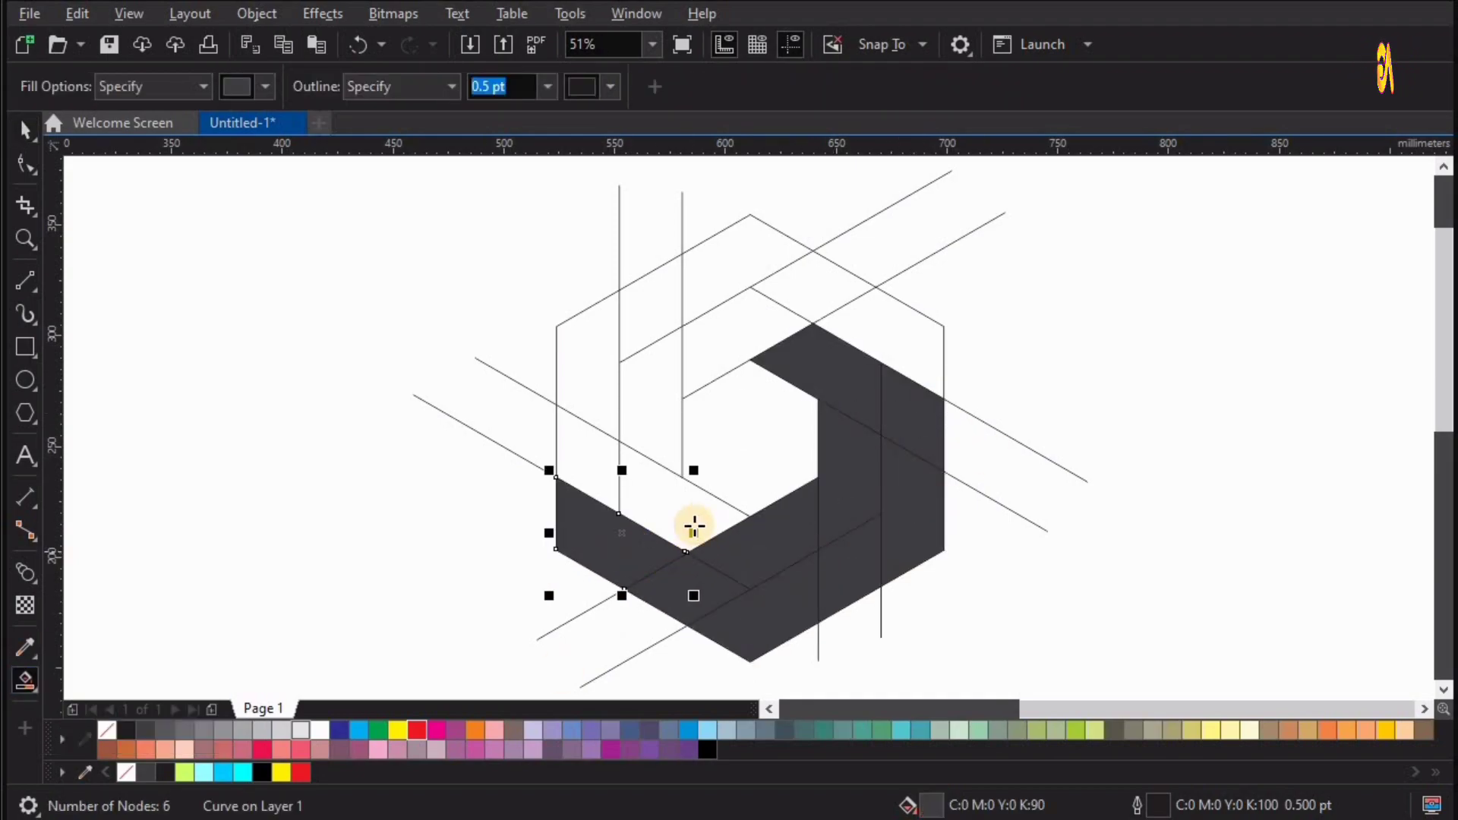
{"action": "left_click", "coordinate": [592, 380]}
{"action": "left_click", "coordinate": [658, 312]}
{"action": "left_click", "coordinate": [759, 273]}
{"action": "left_click", "coordinate": [856, 322]}
- Weld the three right band pieces into one shape and inspect a lower piece
{"action": "key", "text": "space"}
{"action": "left_click", "coordinate": [959, 508]}
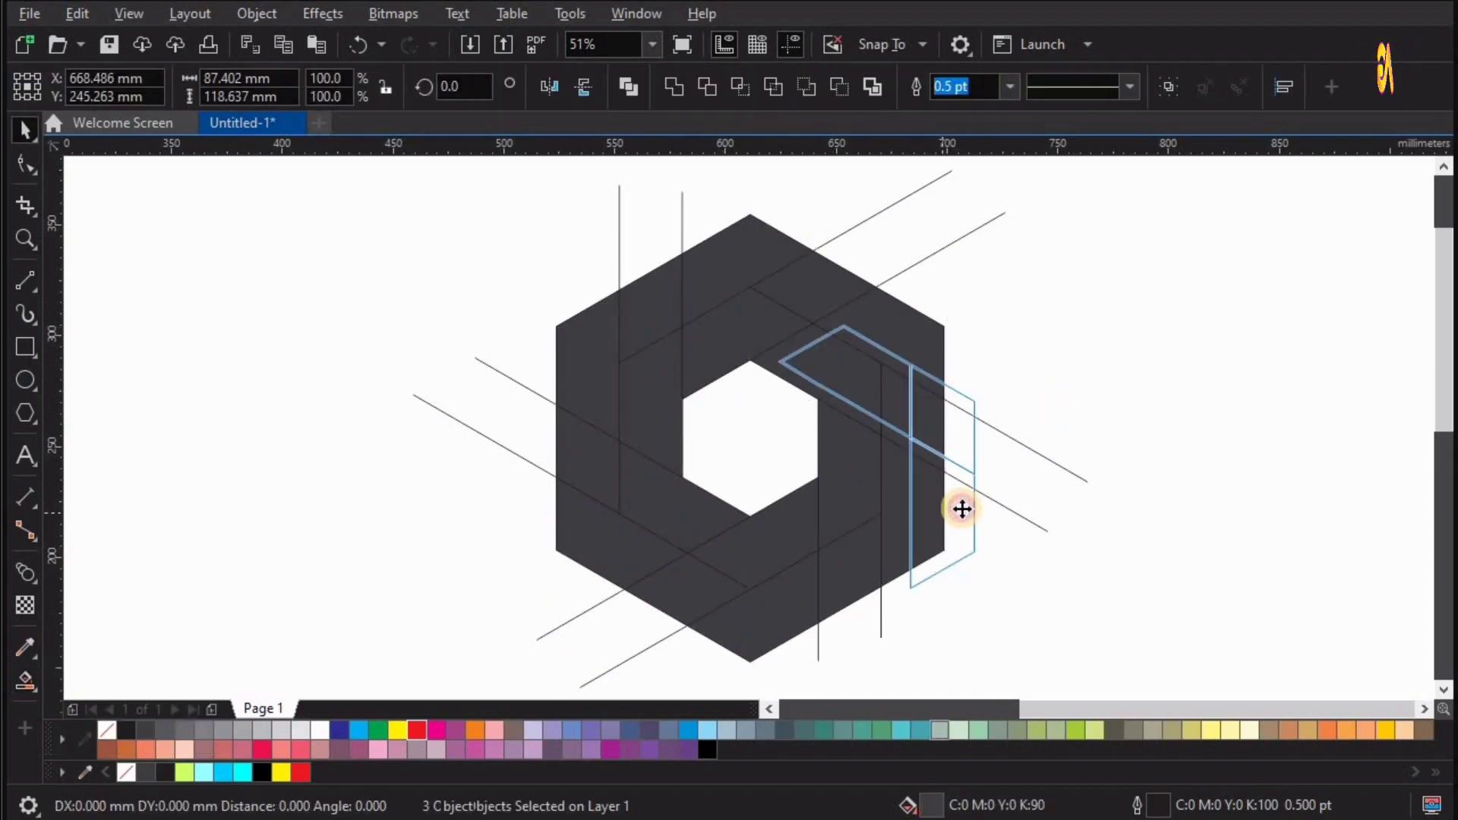
{"action": "left_click", "coordinate": [671, 91]}
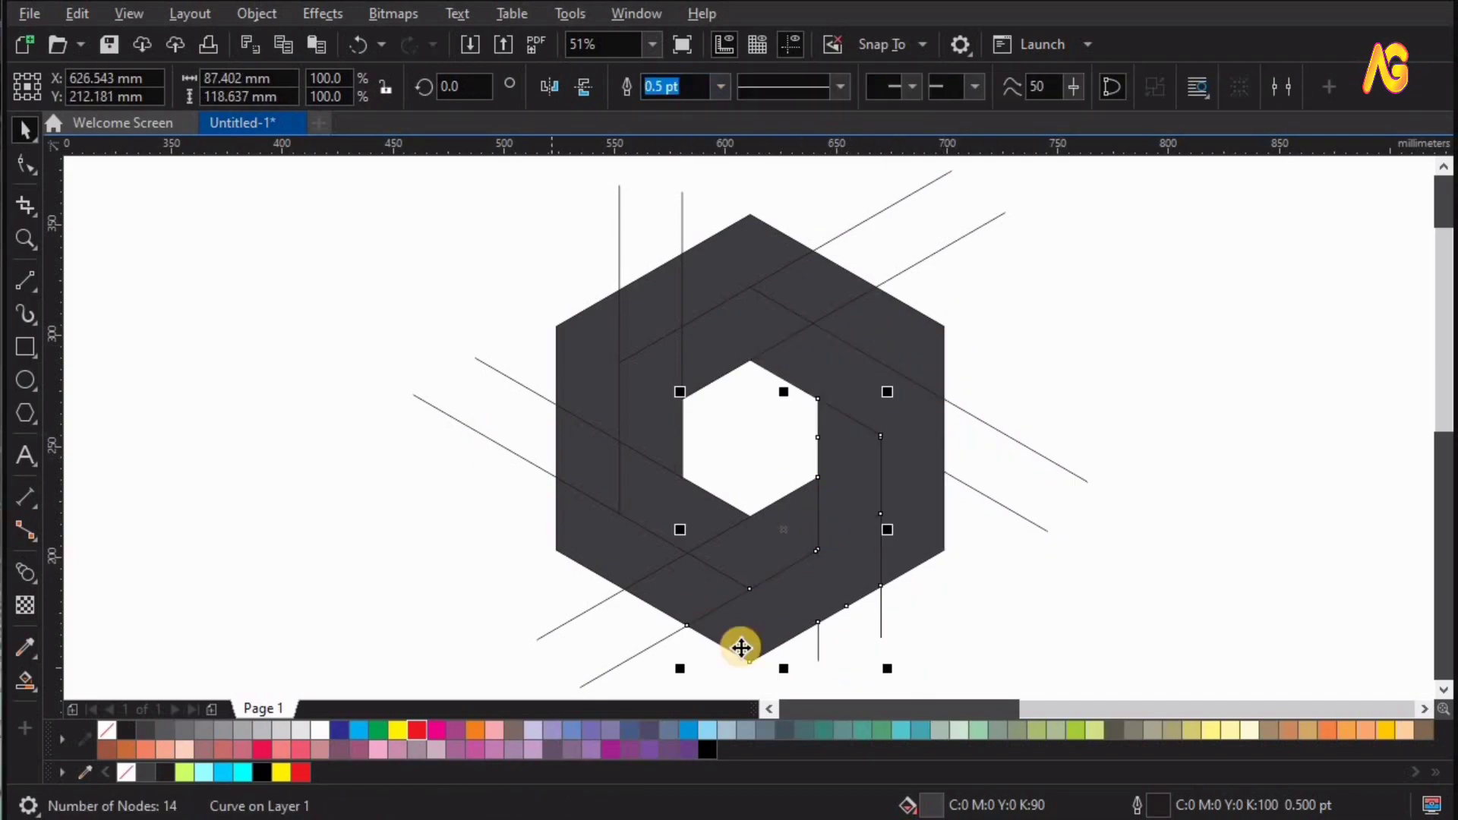
{"action": "left_click_drag", "start_coordinate": [758, 514], "coordinate": [653, 574]}
{"action": "left_click", "coordinate": [722, 477]}
- Select the upper-left, lower and right band pieces together for welding
{"action": "left_click", "coordinate": [661, 216]}
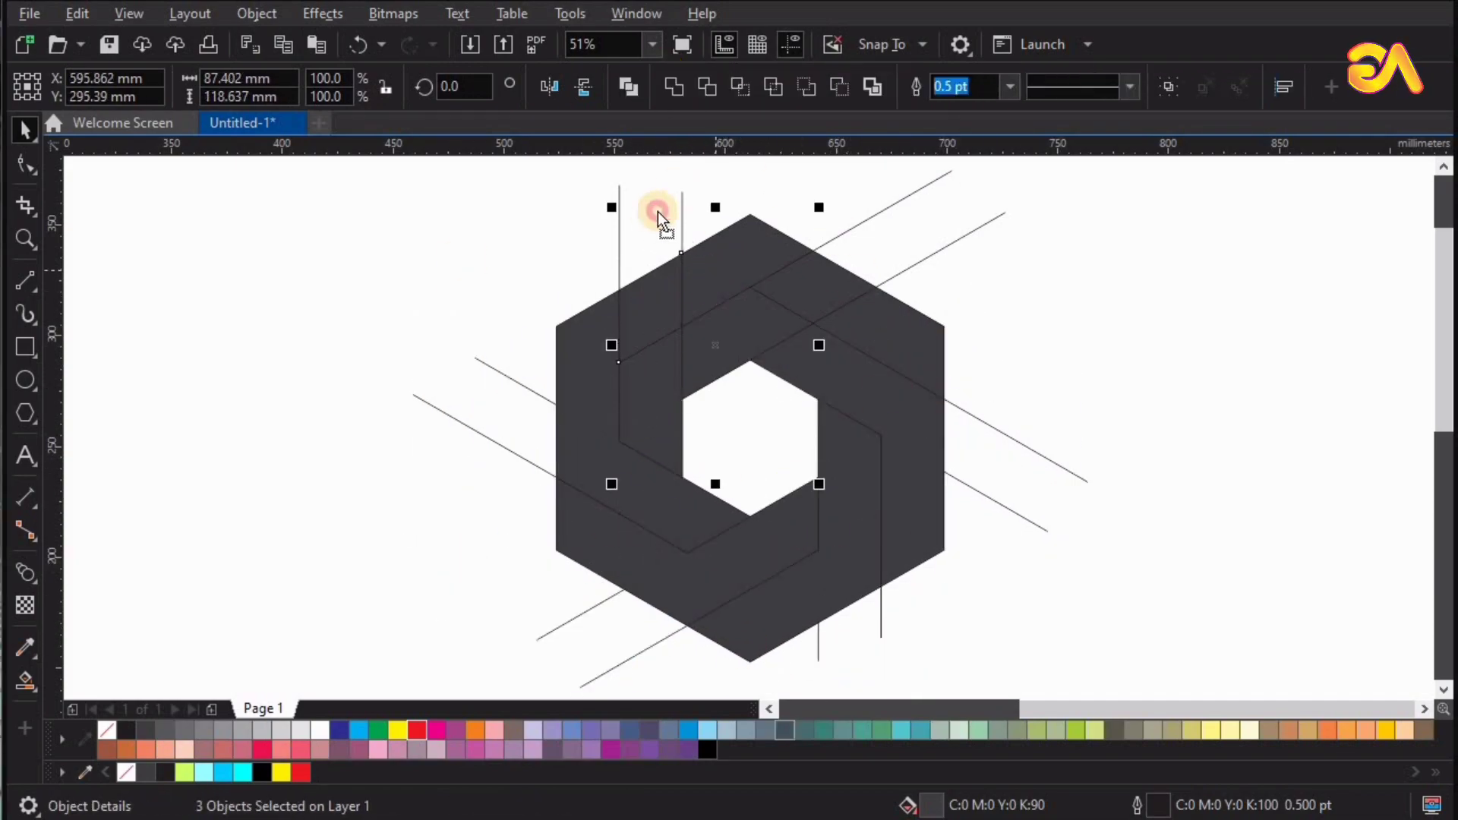
{"action": "left_click", "coordinate": [737, 340]}
{"action": "left_click", "coordinate": [1032, 310]}
{"action": "left_click", "coordinate": [636, 641]}
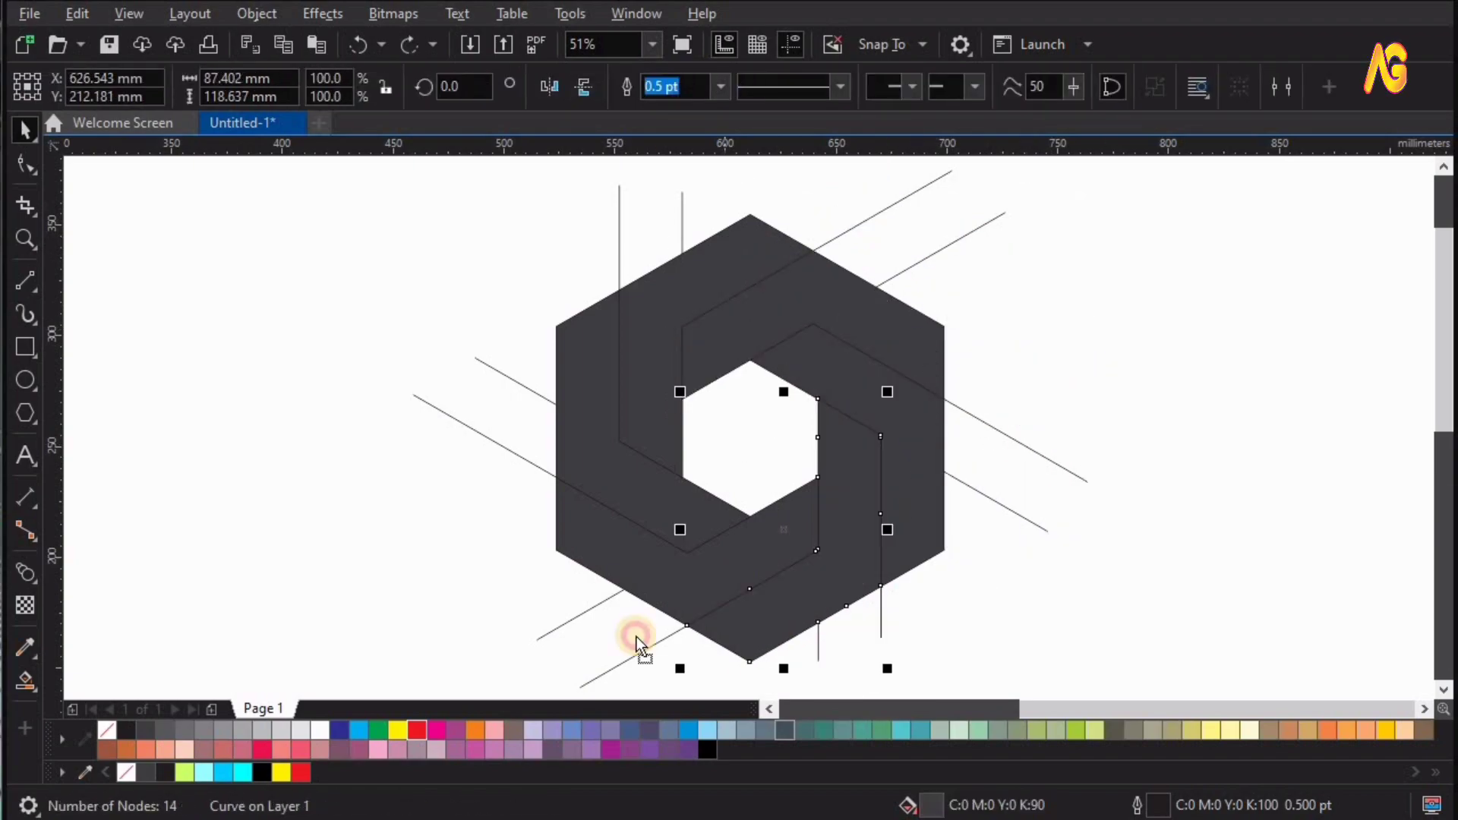
{"action": "left_click", "coordinate": [817, 296]}
{"action": "left_click", "coordinate": [607, 458], "text": "shift"}
{"action": "left_click", "coordinate": [927, 553], "text": "shift"}
- Move the filled hexagon aside, delete the leftover construction lines, and fit it to view
{"action": "scroll", "coordinate": [667, 536], "scroll_direction": "down", "scroll_amount": 2}
{"action": "left_click", "coordinate": [668, 536], "text": "shift"}
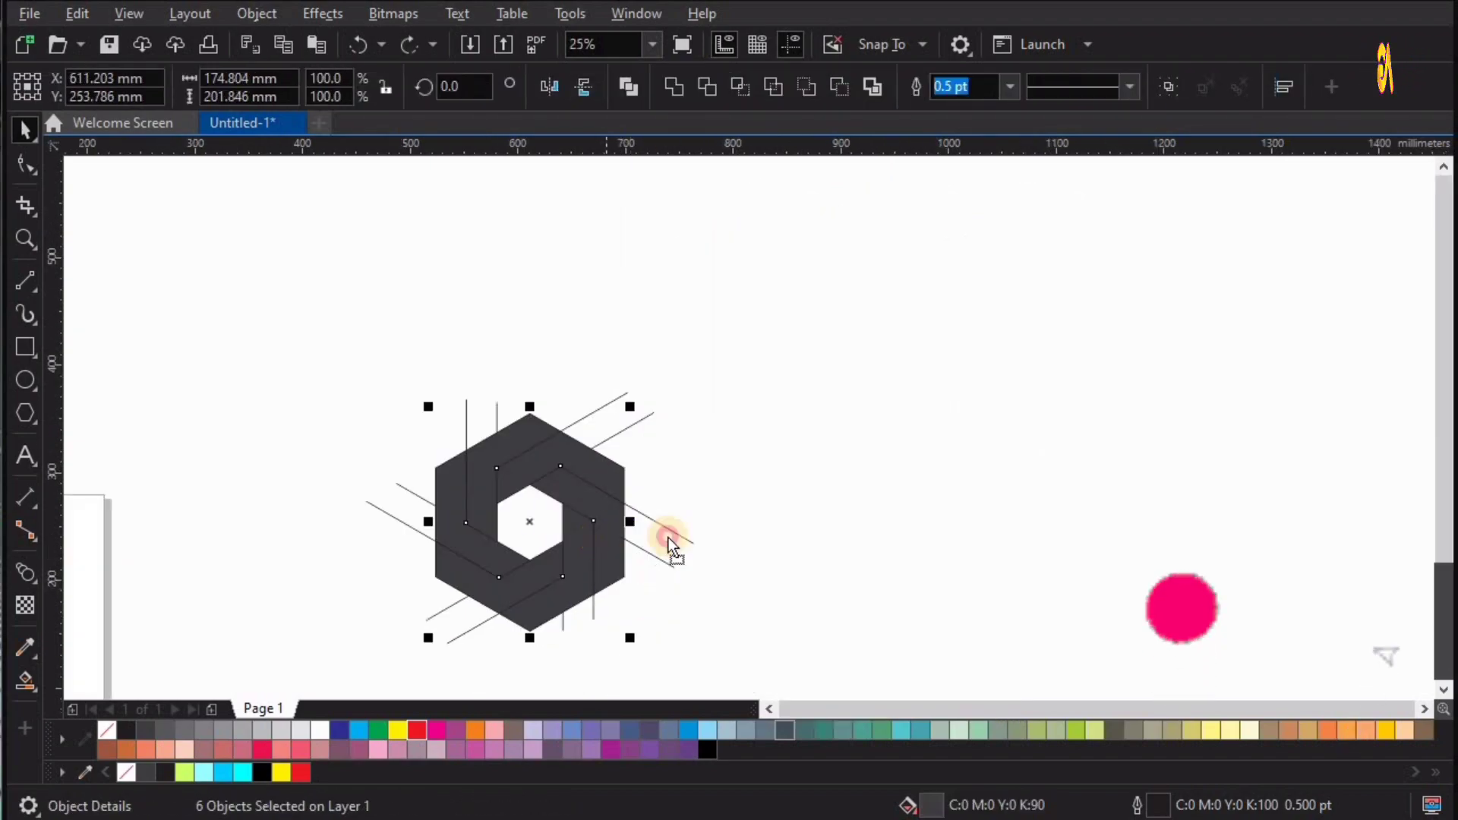
{"action": "left_click_drag", "start_coordinate": [667, 536], "coordinate": [1018, 537]}
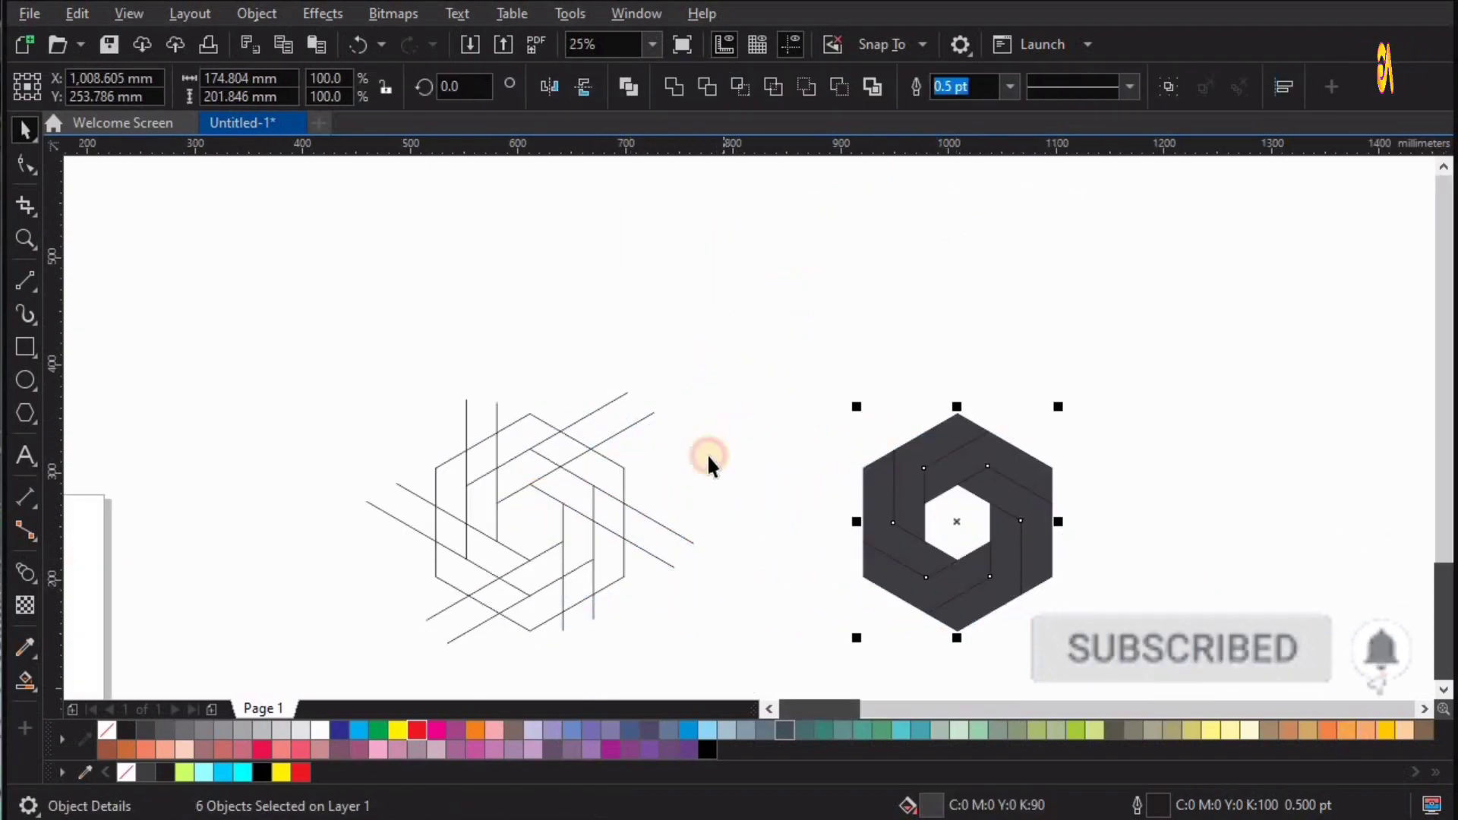
{"action": "left_click_drag", "start_coordinate": [226, 697], "coordinate": [245, 678]}
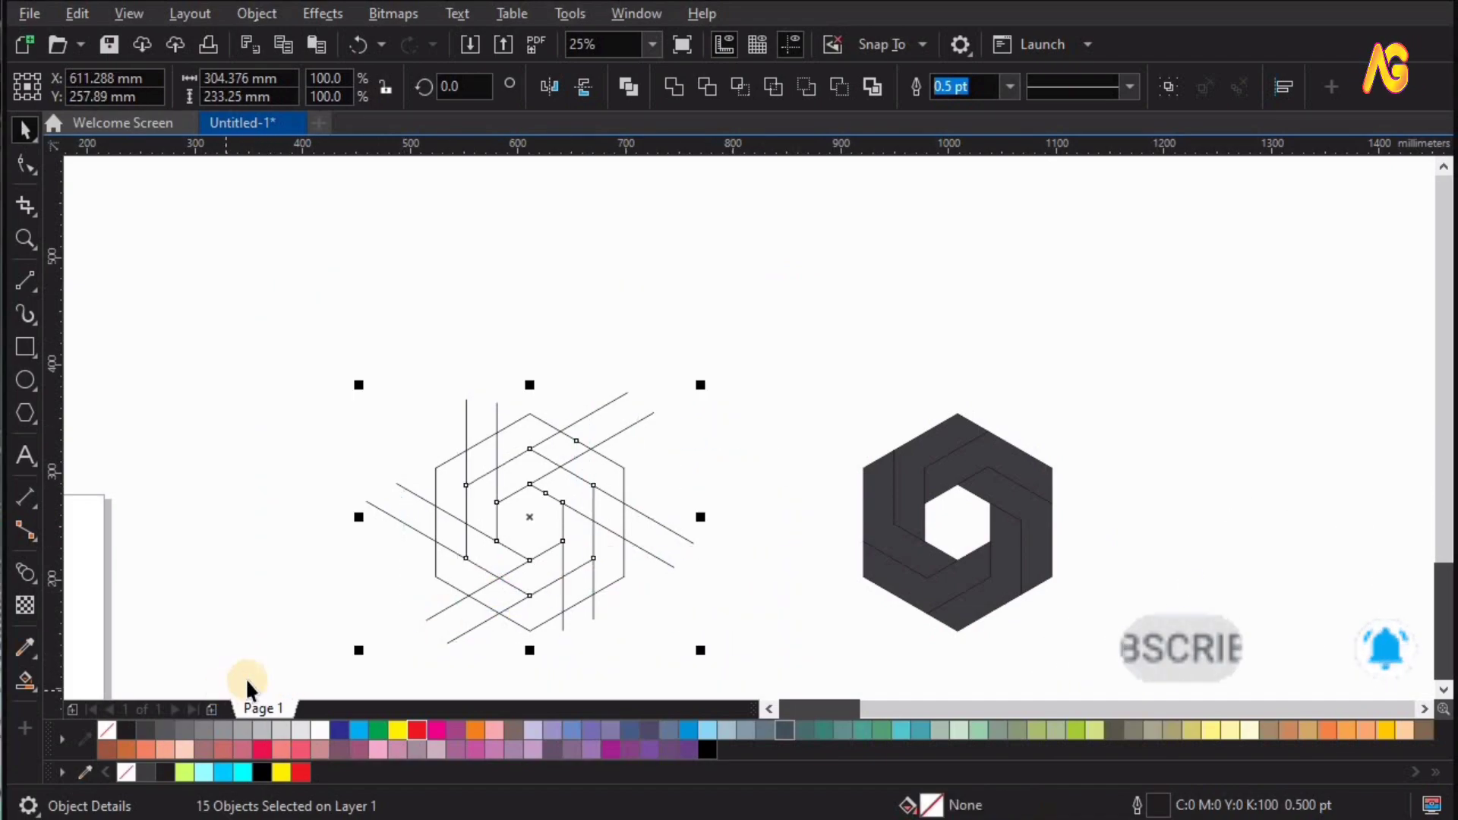
{"action": "key", "text": "Delete"}
{"action": "key", "text": "F4"}
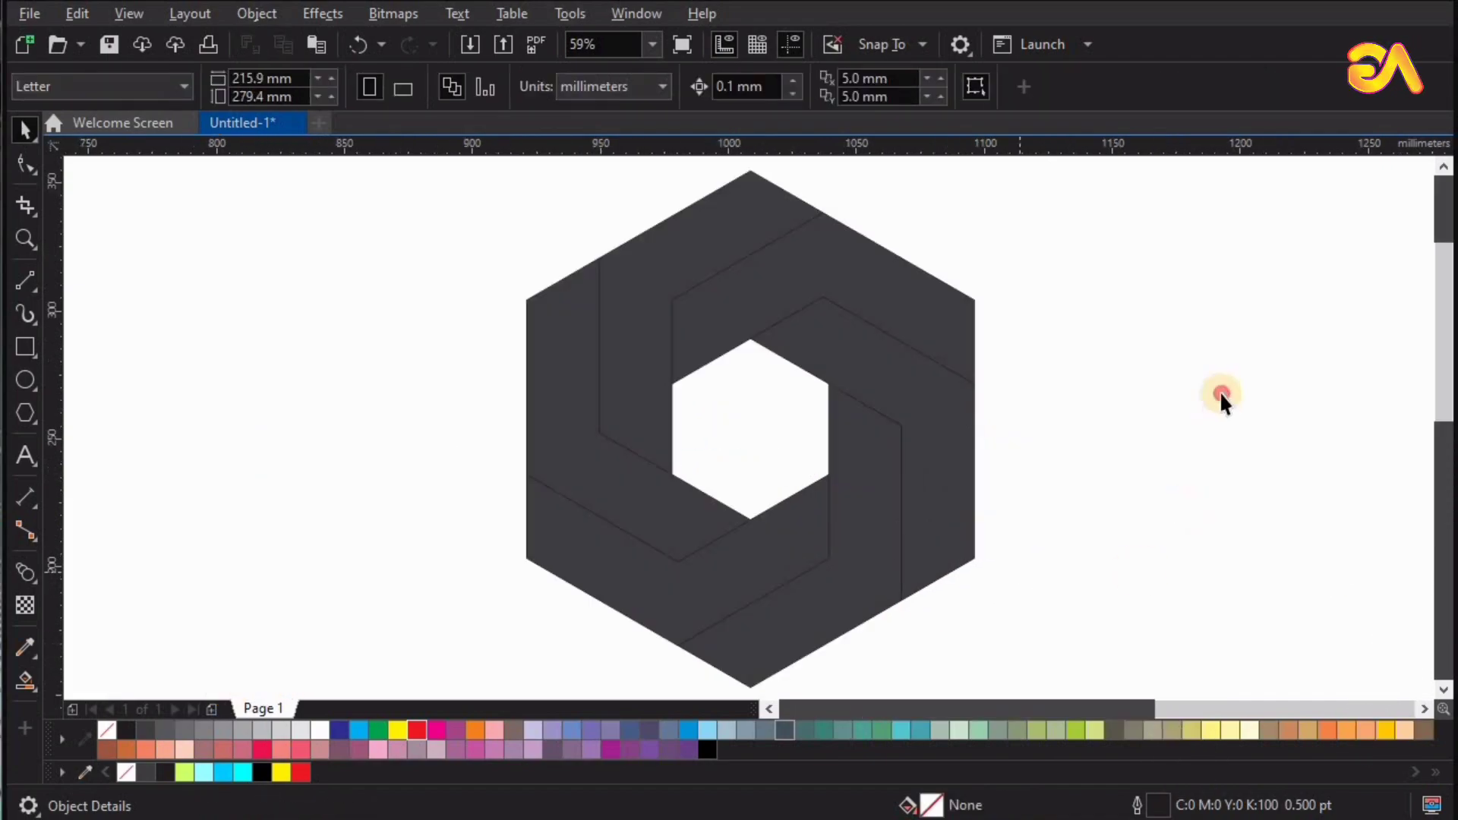
{"action": "left_click_drag", "start_coordinate": [1051, 270], "coordinate": [1049, 270]}
{"action": "key", "text": "ctrl+z"}
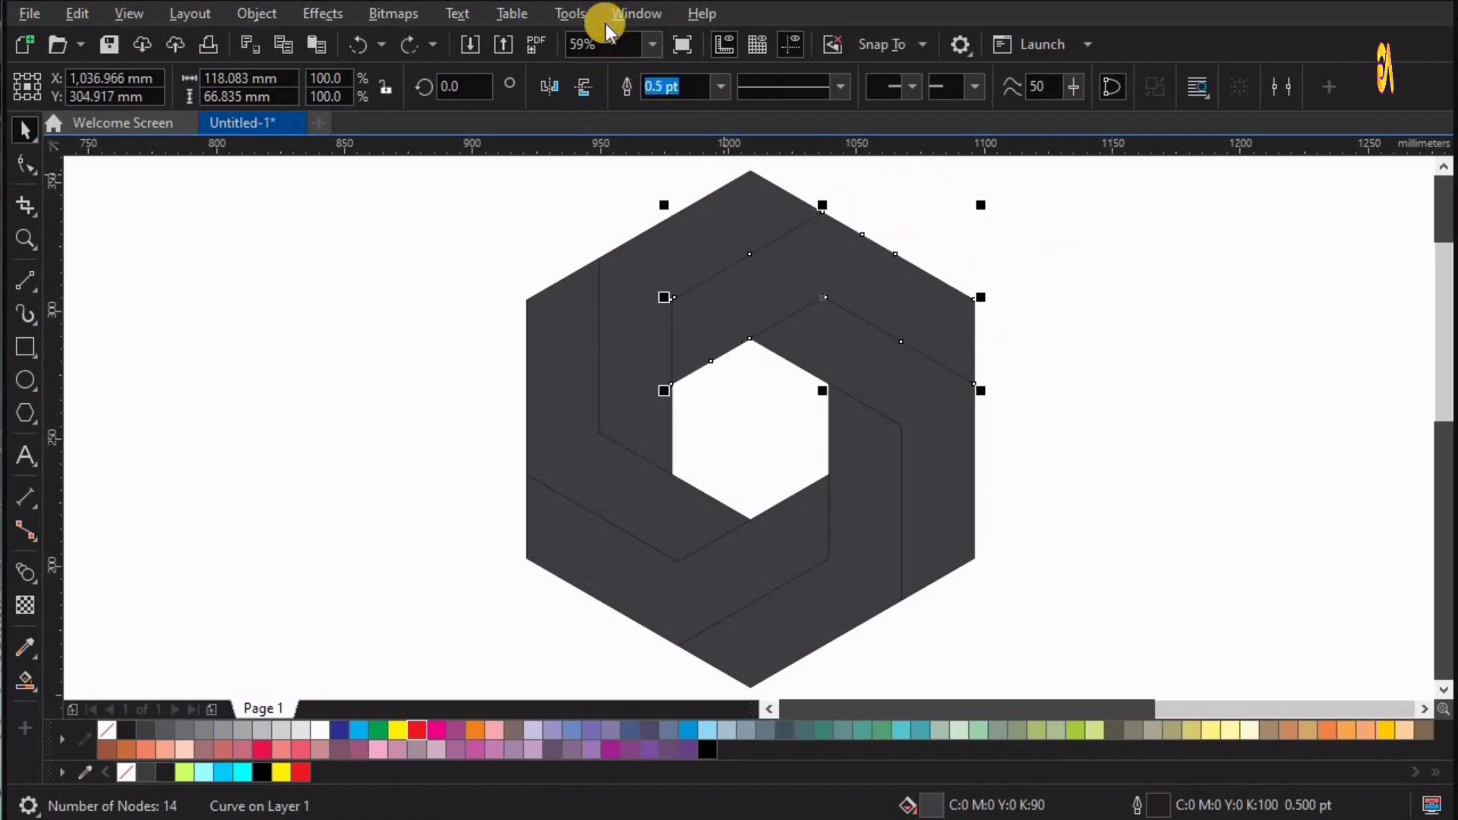
- Set the document's primary colour mode to RGB in Color Management
{"action": "left_click", "coordinate": [569, 13]}
{"action": "left_click", "coordinate": [607, 99]}
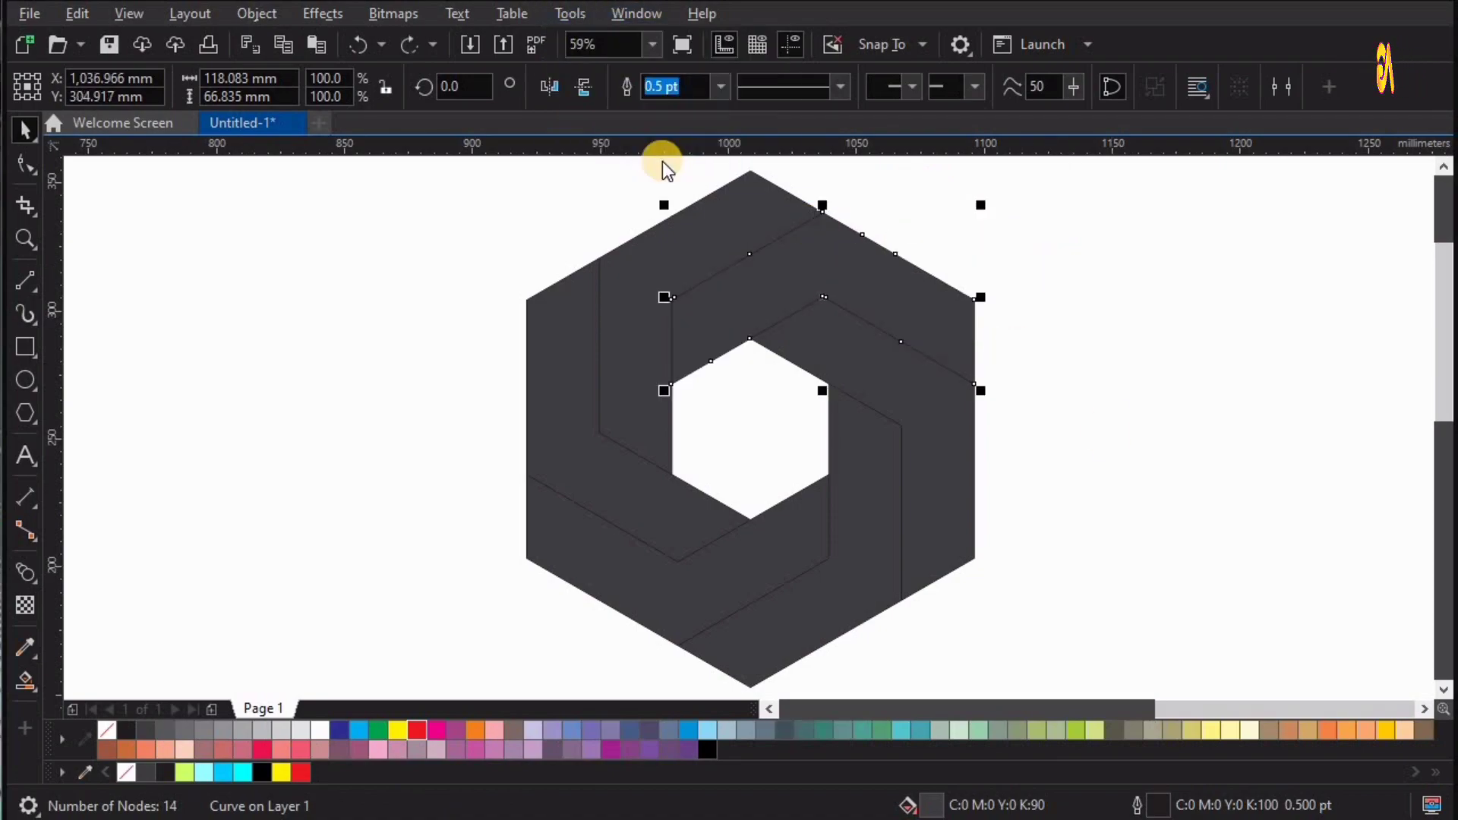
{"action": "left_click", "coordinate": [695, 511]}
{"action": "left_click", "coordinate": [694, 552]}
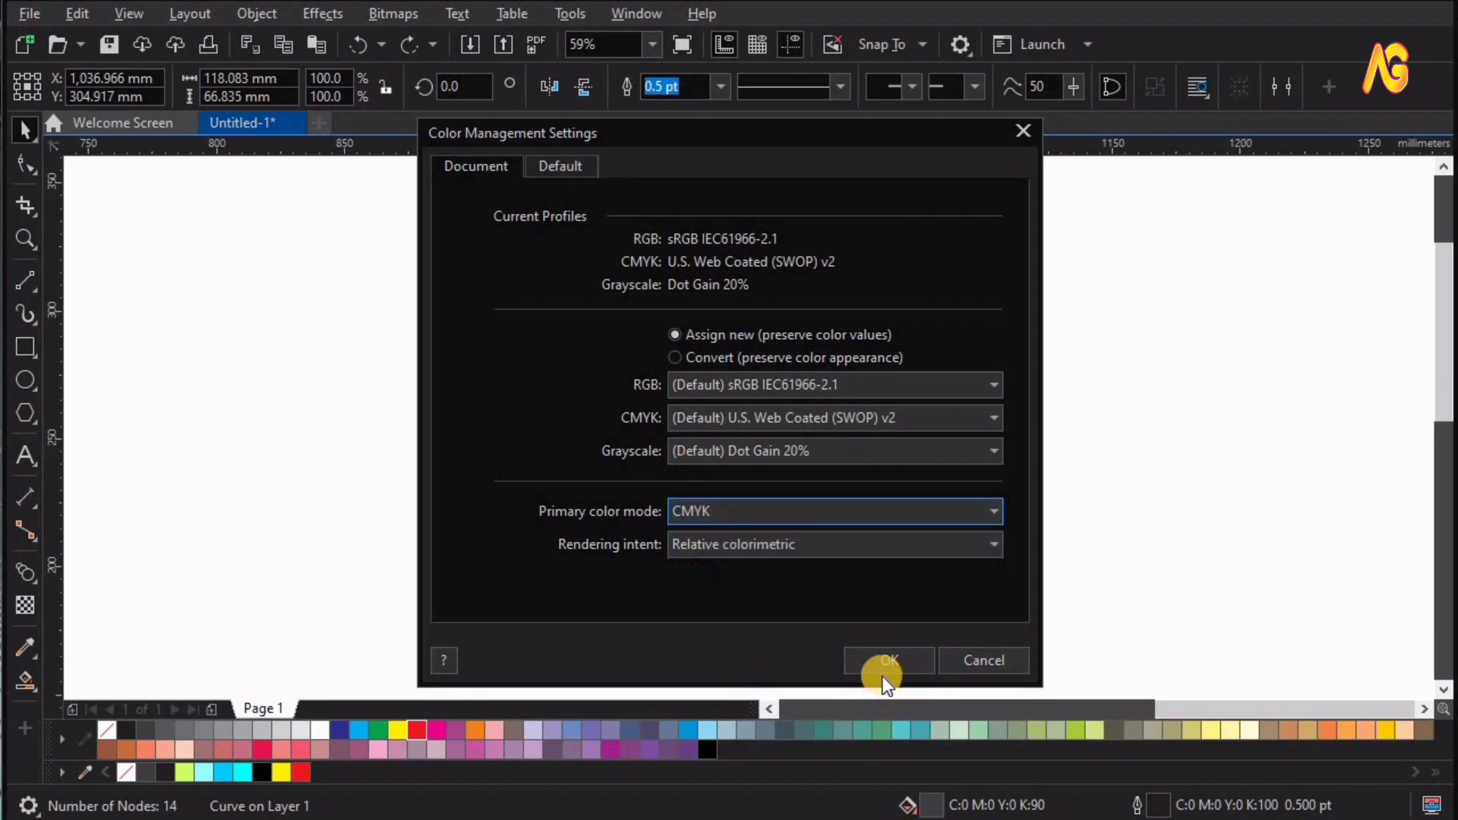
{"action": "left_click", "coordinate": [880, 658]}
{"action": "left_click", "coordinate": [1158, 458]}
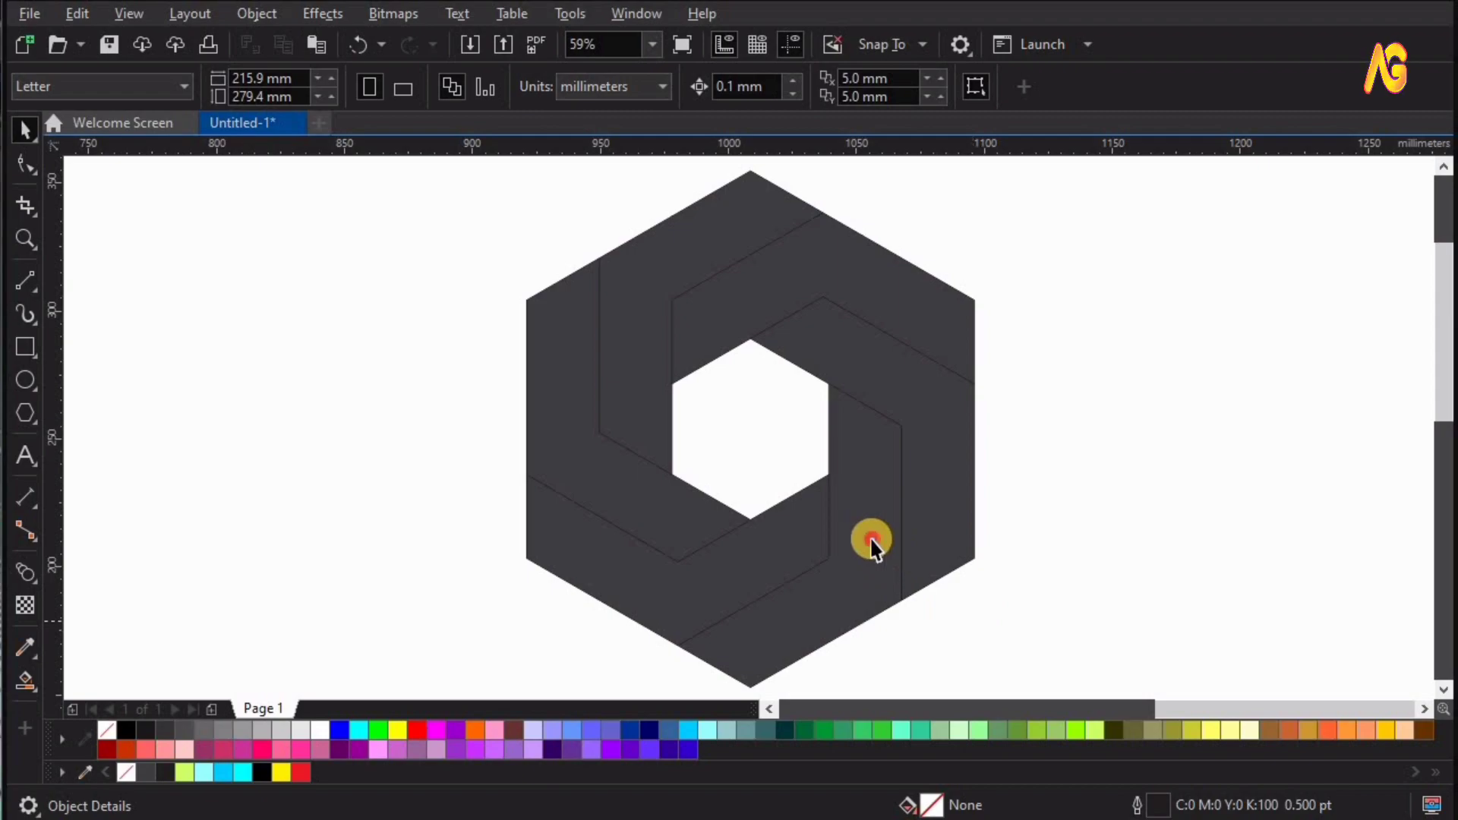
- Fill the bottom-right band piece flat cyan
{"action": "left_click", "coordinate": [724, 612]}
{"action": "left_click", "coordinate": [358, 730]}
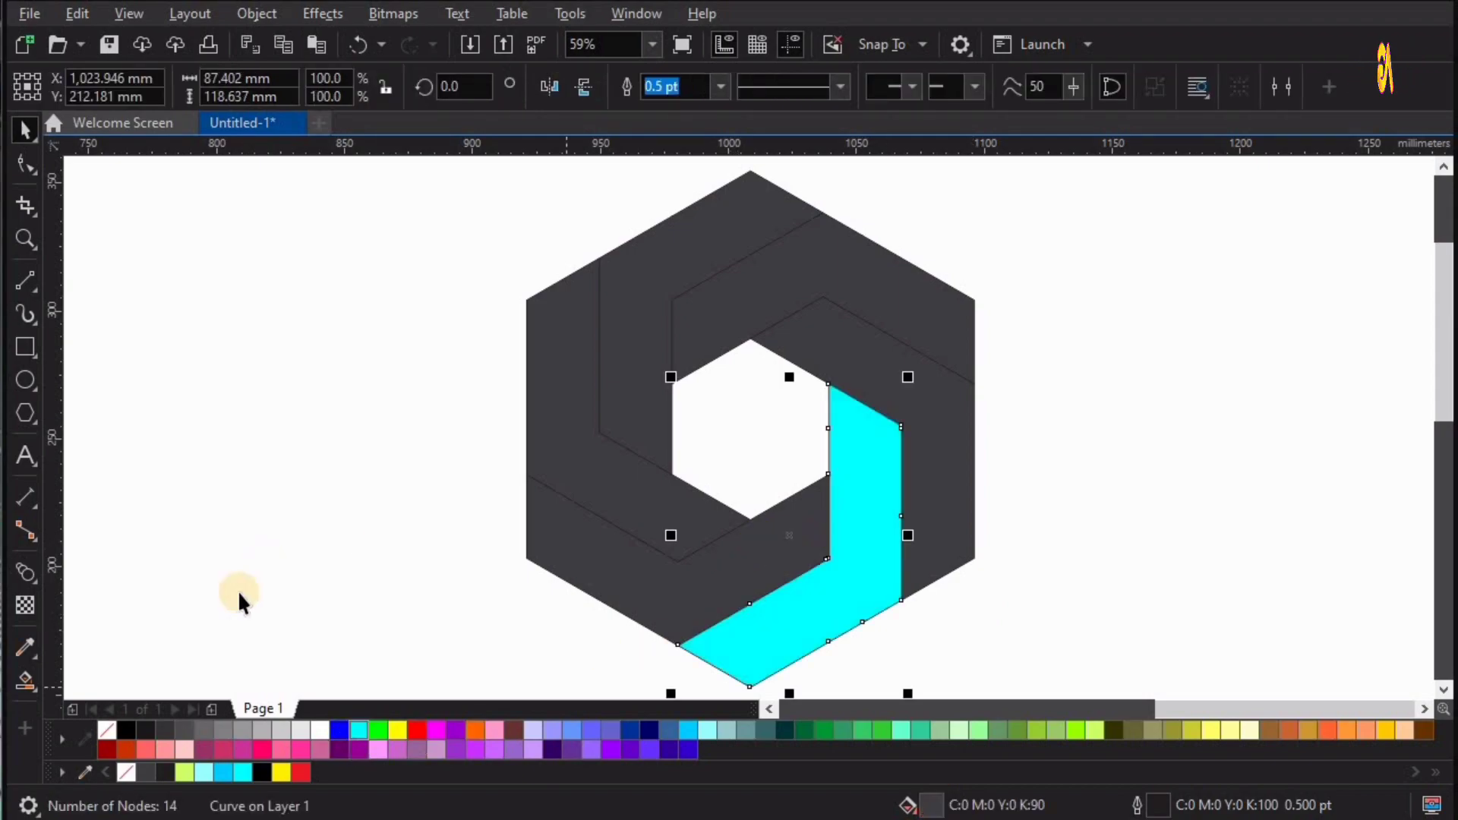
{"action": "left_click", "coordinate": [25, 605]}
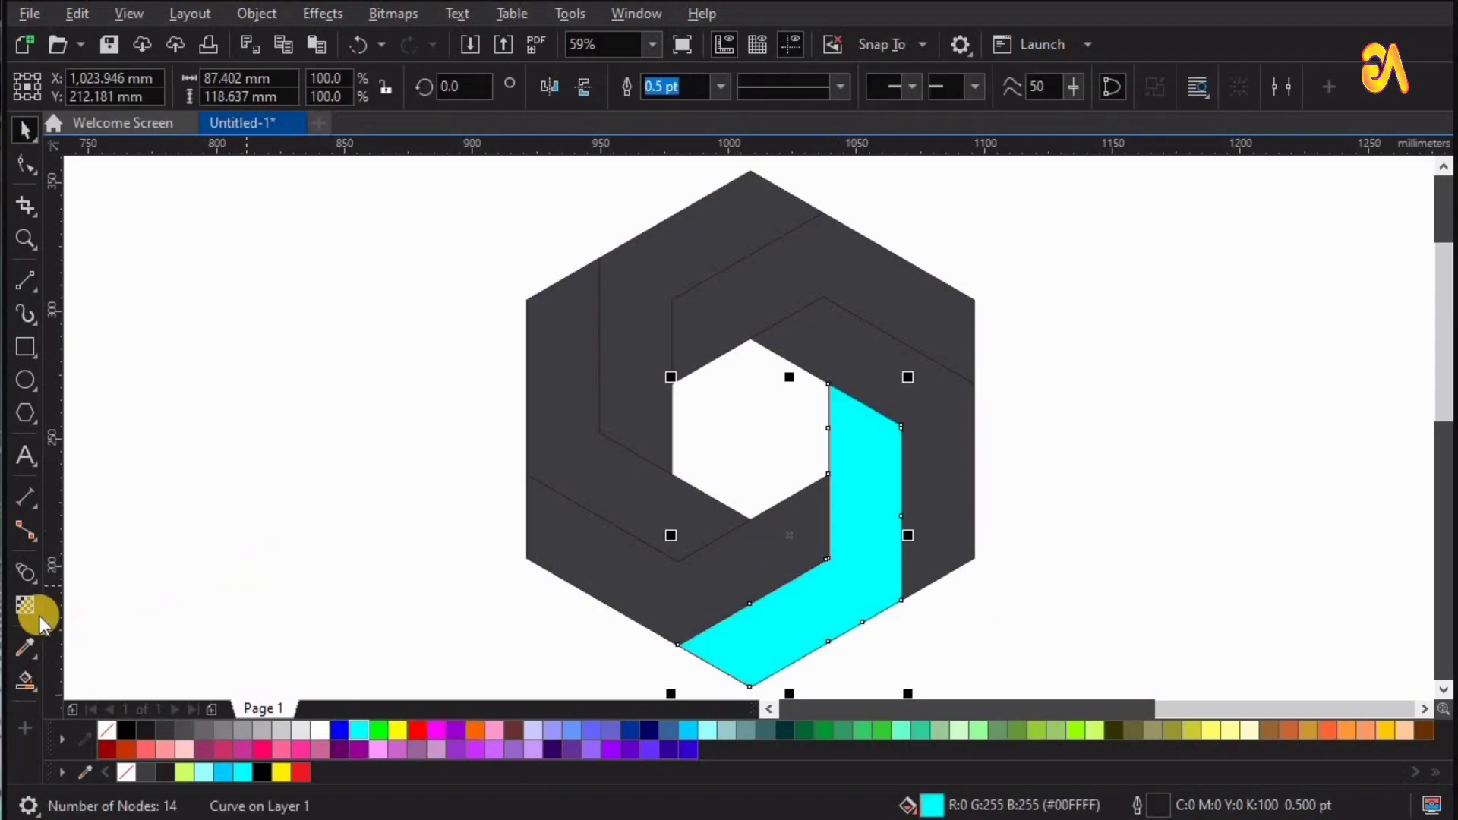
{"action": "left_click", "coordinate": [34, 693]}
{"action": "left_click", "coordinate": [76, 678]}
{"action": "left_click", "coordinate": [856, 483]}
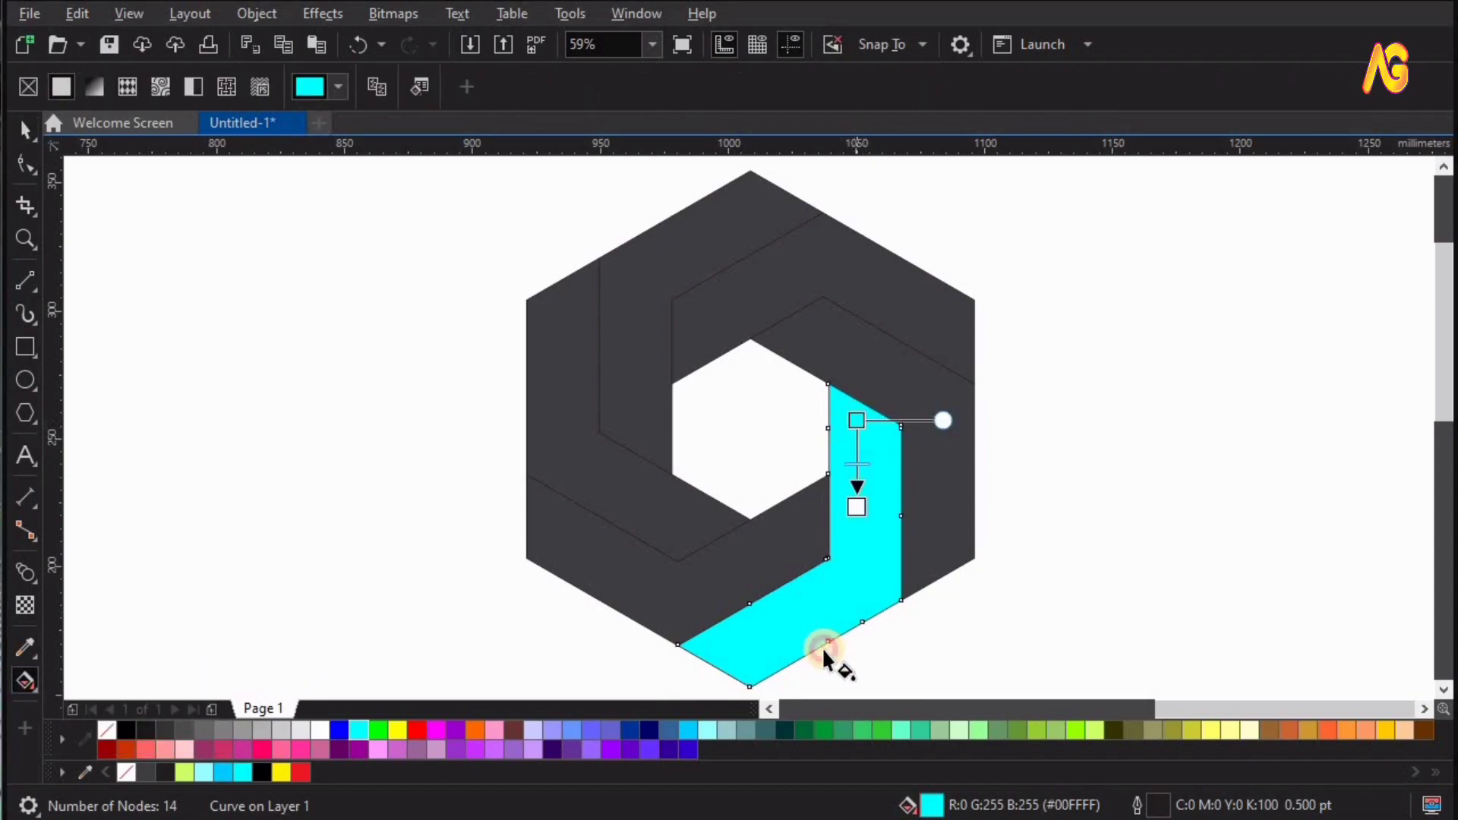
- Turn it into a fountain fill with black end nodes and a cyan stop mid-gradient
{"action": "left_click_drag", "start_coordinate": [750, 683], "coordinate": [858, 422]}
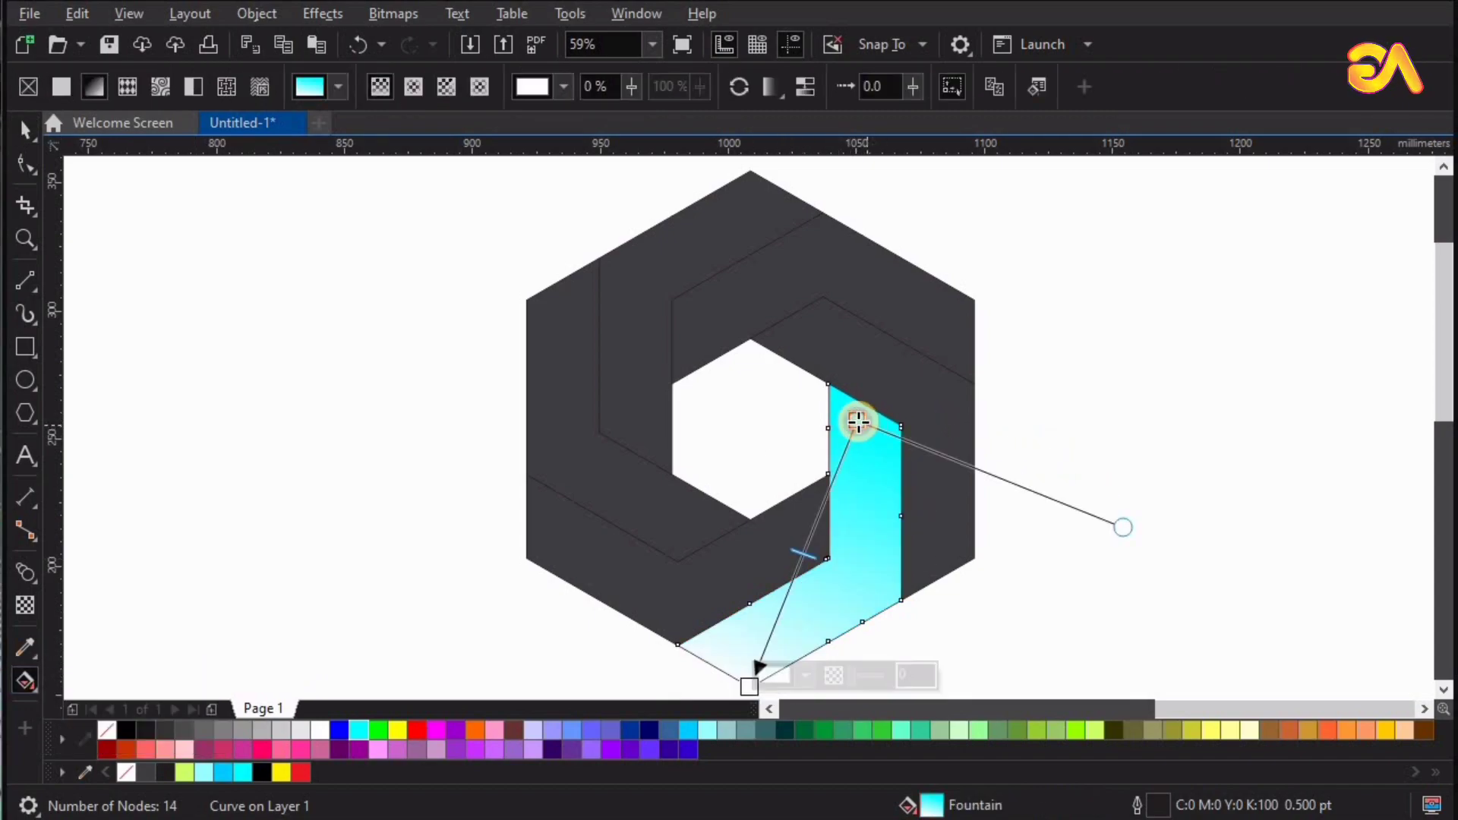
{"action": "left_click", "coordinate": [122, 731]}
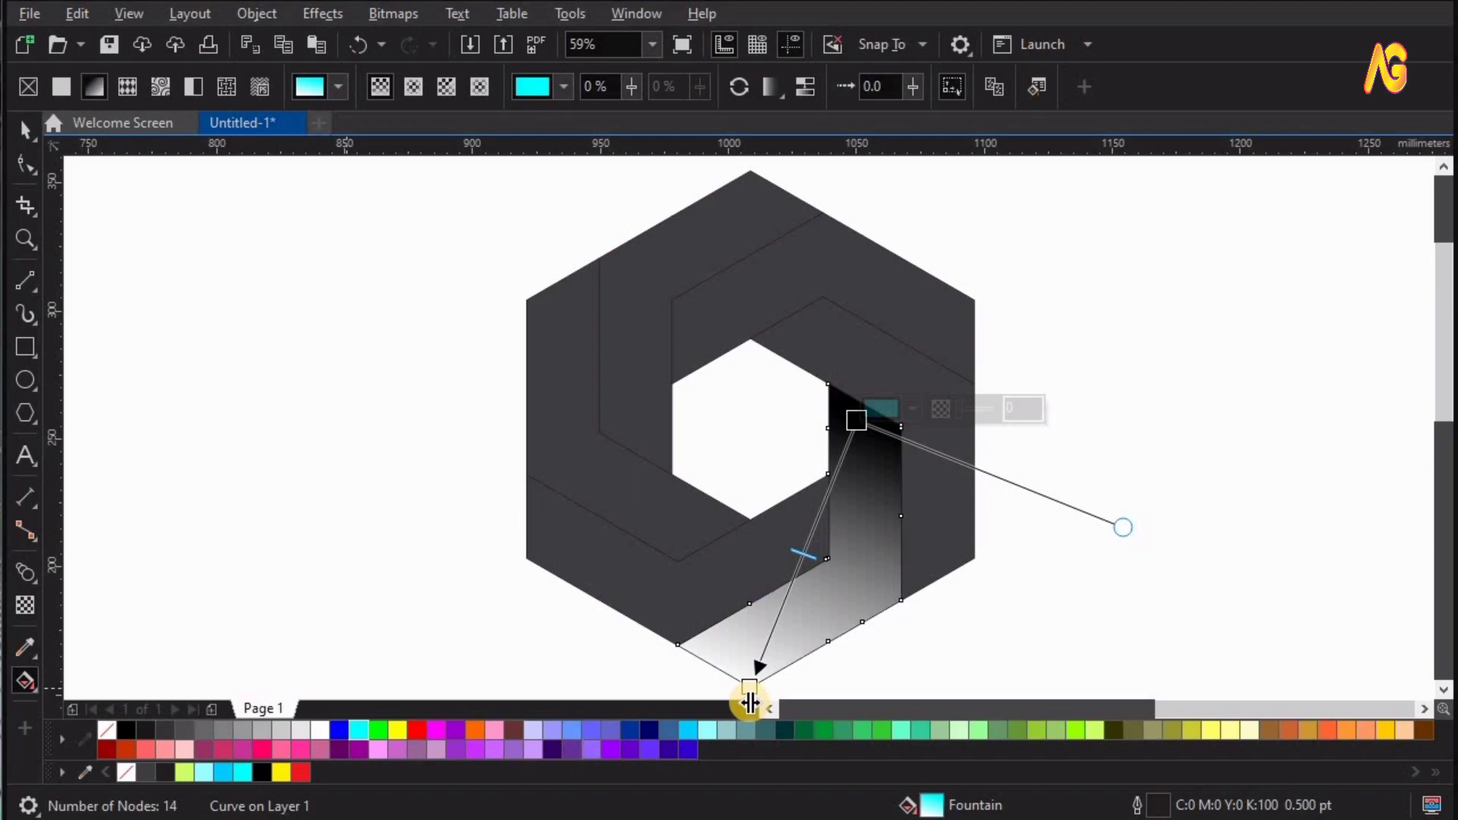
{"action": "left_click", "coordinate": [750, 700]}
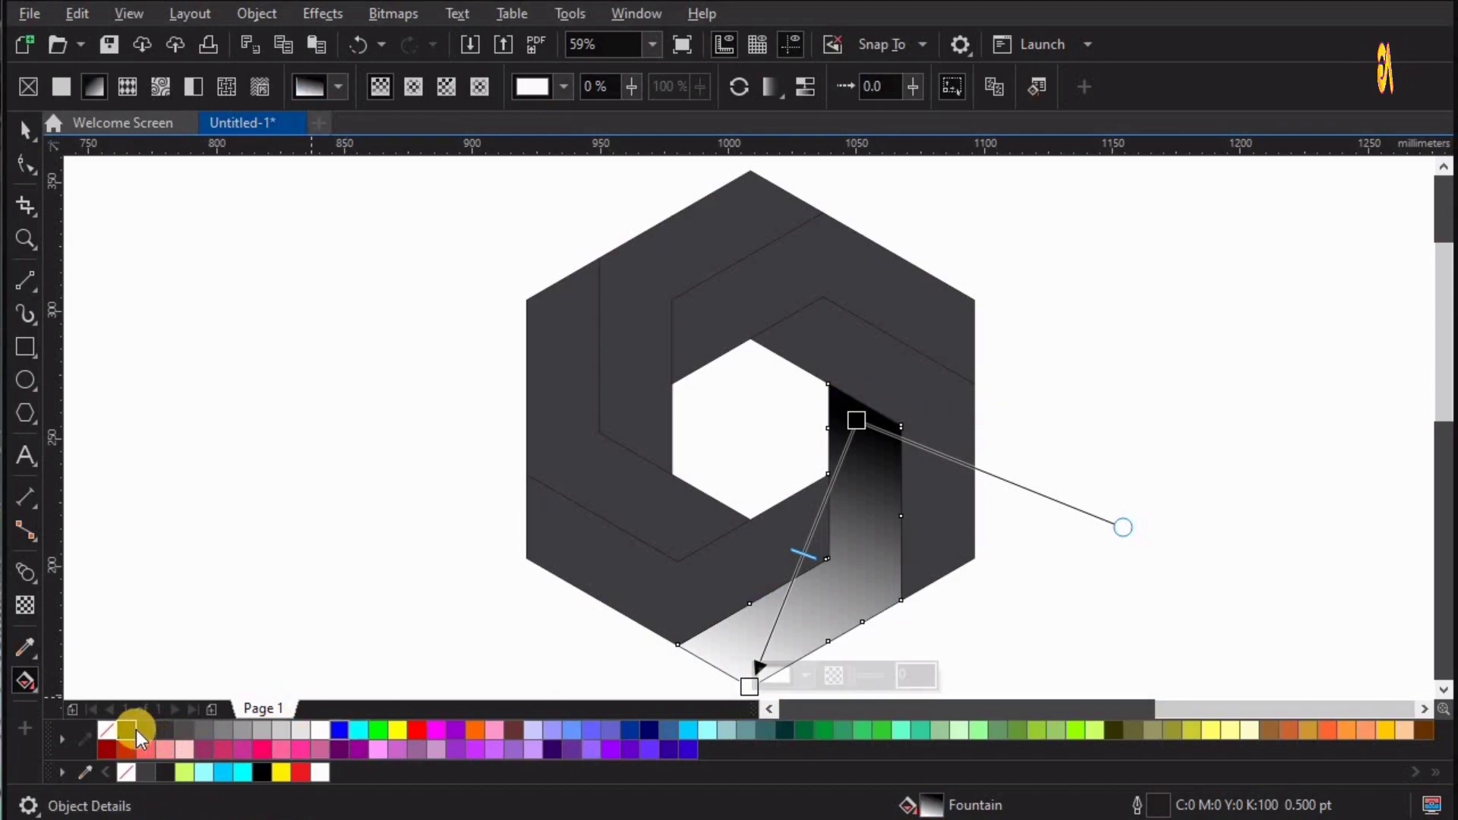
{"action": "left_click_drag", "start_coordinate": [127, 730], "coordinate": [782, 562]}
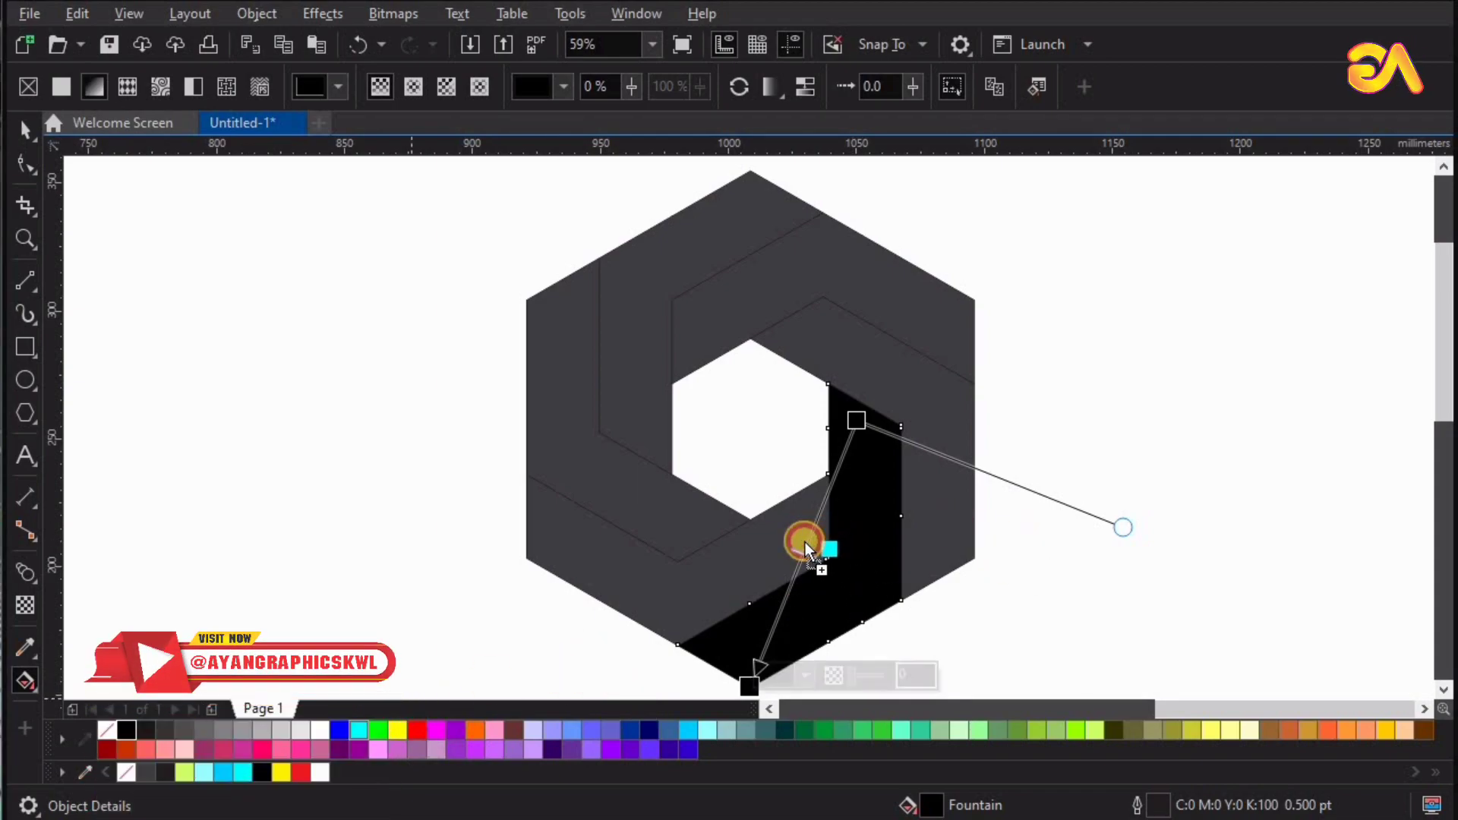
{"action": "left_click_drag", "start_coordinate": [856, 556], "coordinate": [805, 542]}
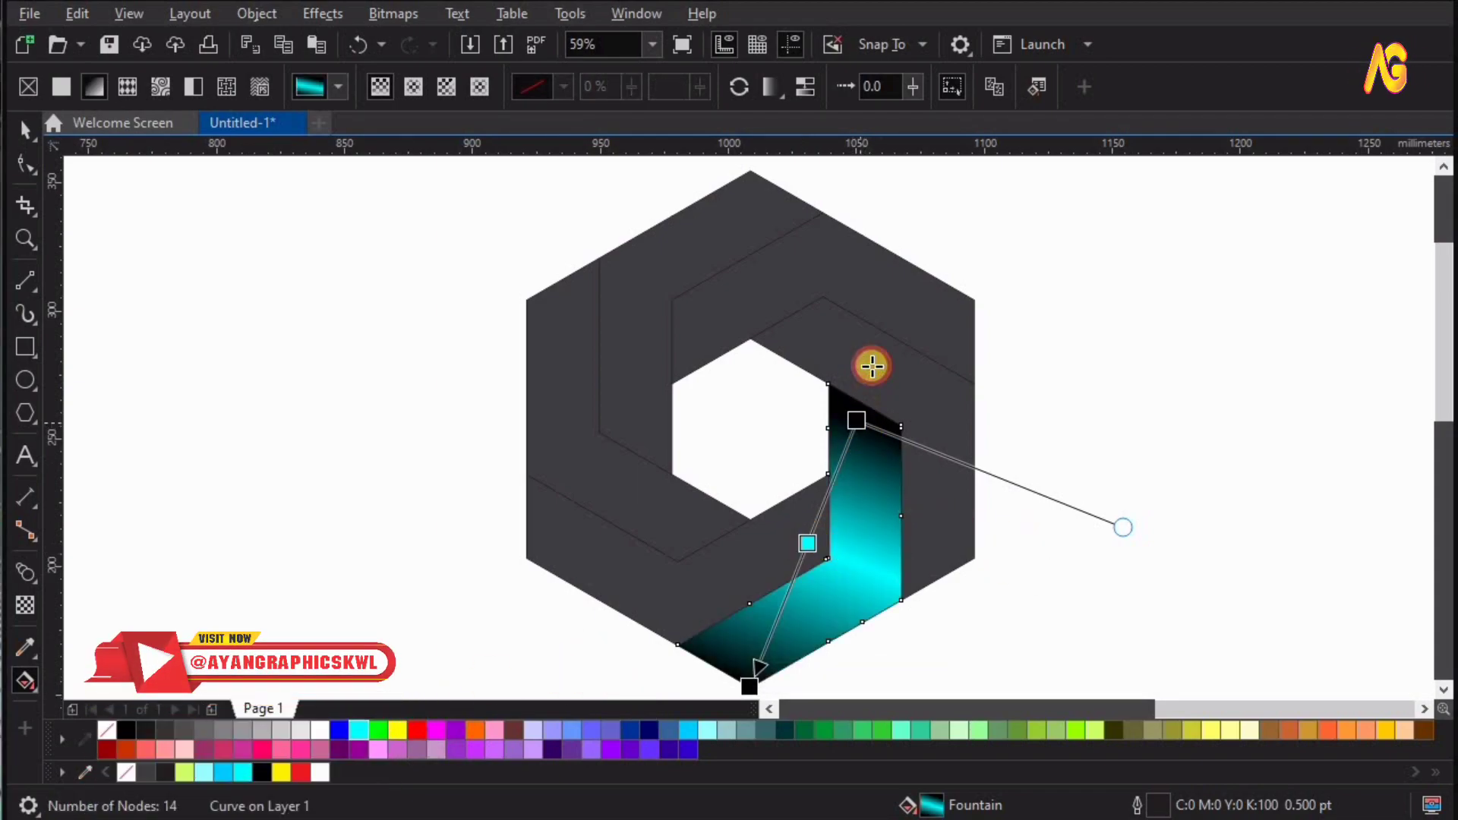
{"action": "left_click_drag", "start_coordinate": [856, 420], "coordinate": [872, 366]}
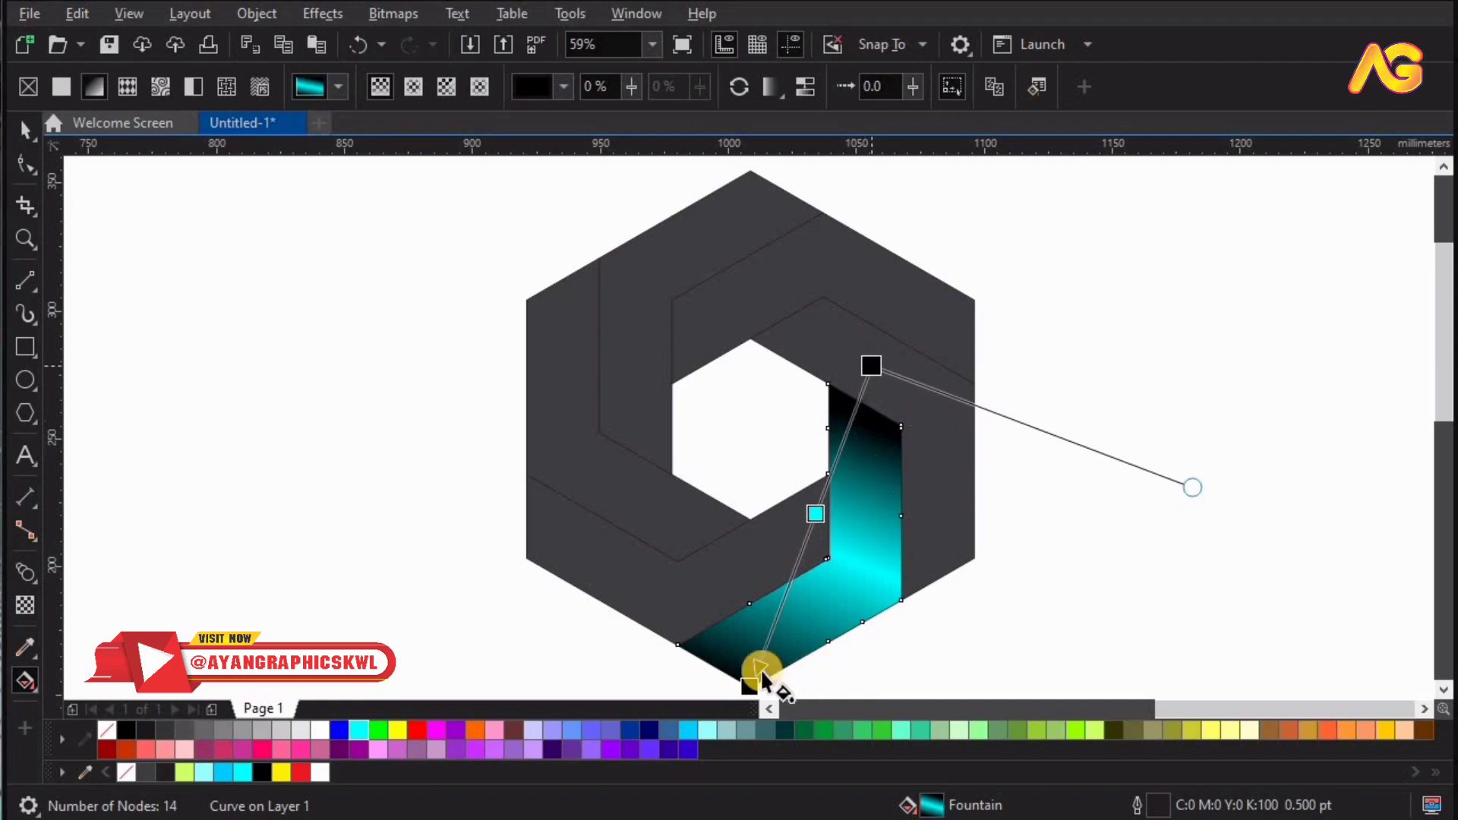
- Reselect the gradient's bottom colour stop, then deselect the shaded face
{"action": "left_click", "coordinate": [731, 706]}
{"action": "scroll", "coordinate": [854, 651], "scroll_direction": "down", "scroll_amount": 2}
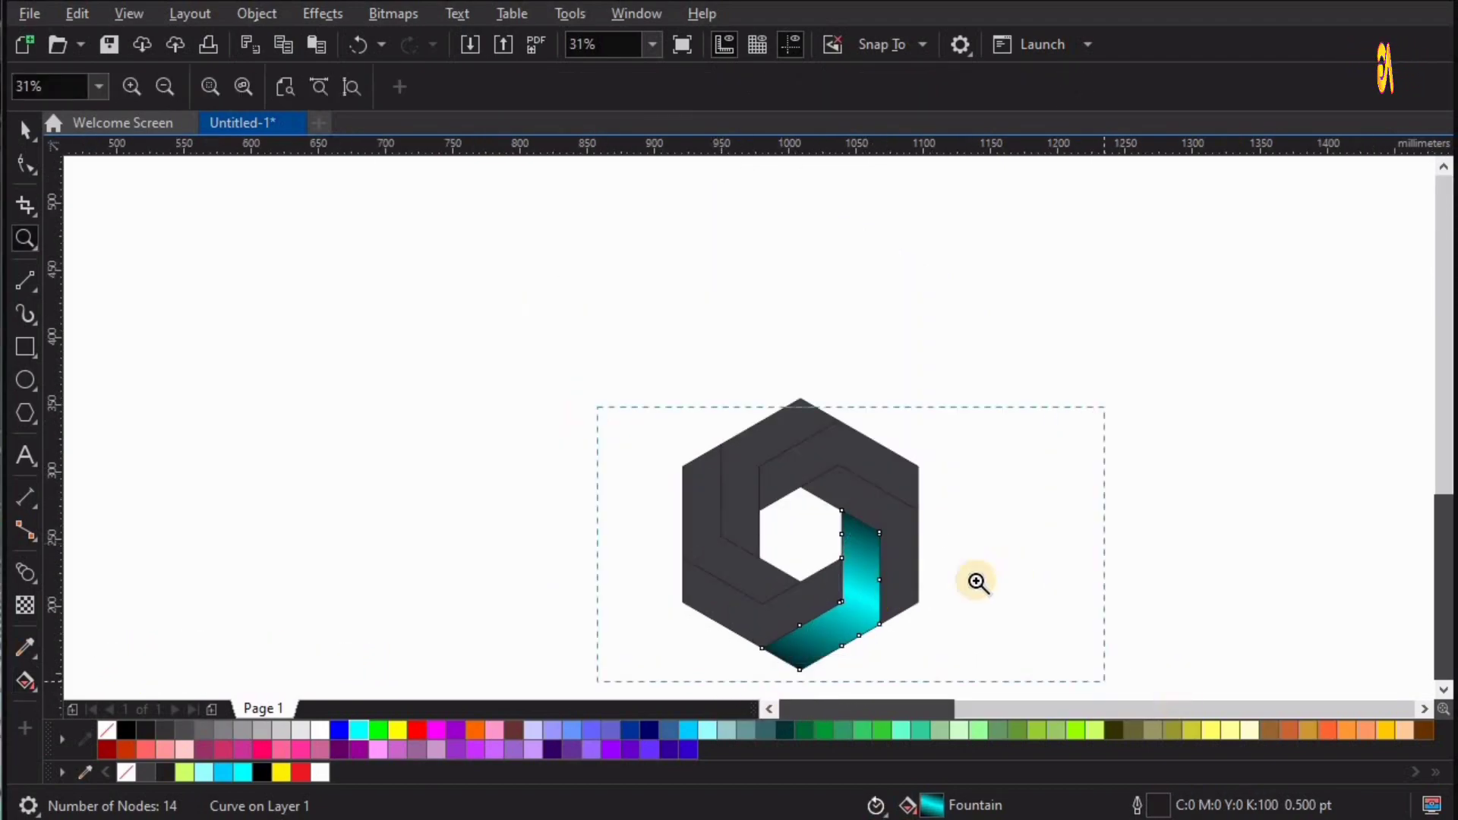
{"action": "scroll", "coordinate": [602, 490], "scroll_direction": "up", "scroll_amount": 2}
{"action": "key", "text": "space"}
{"action": "key", "text": "Escape"}
{"action": "scroll", "coordinate": [905, 416], "scroll_direction": "up", "scroll_amount": 1}
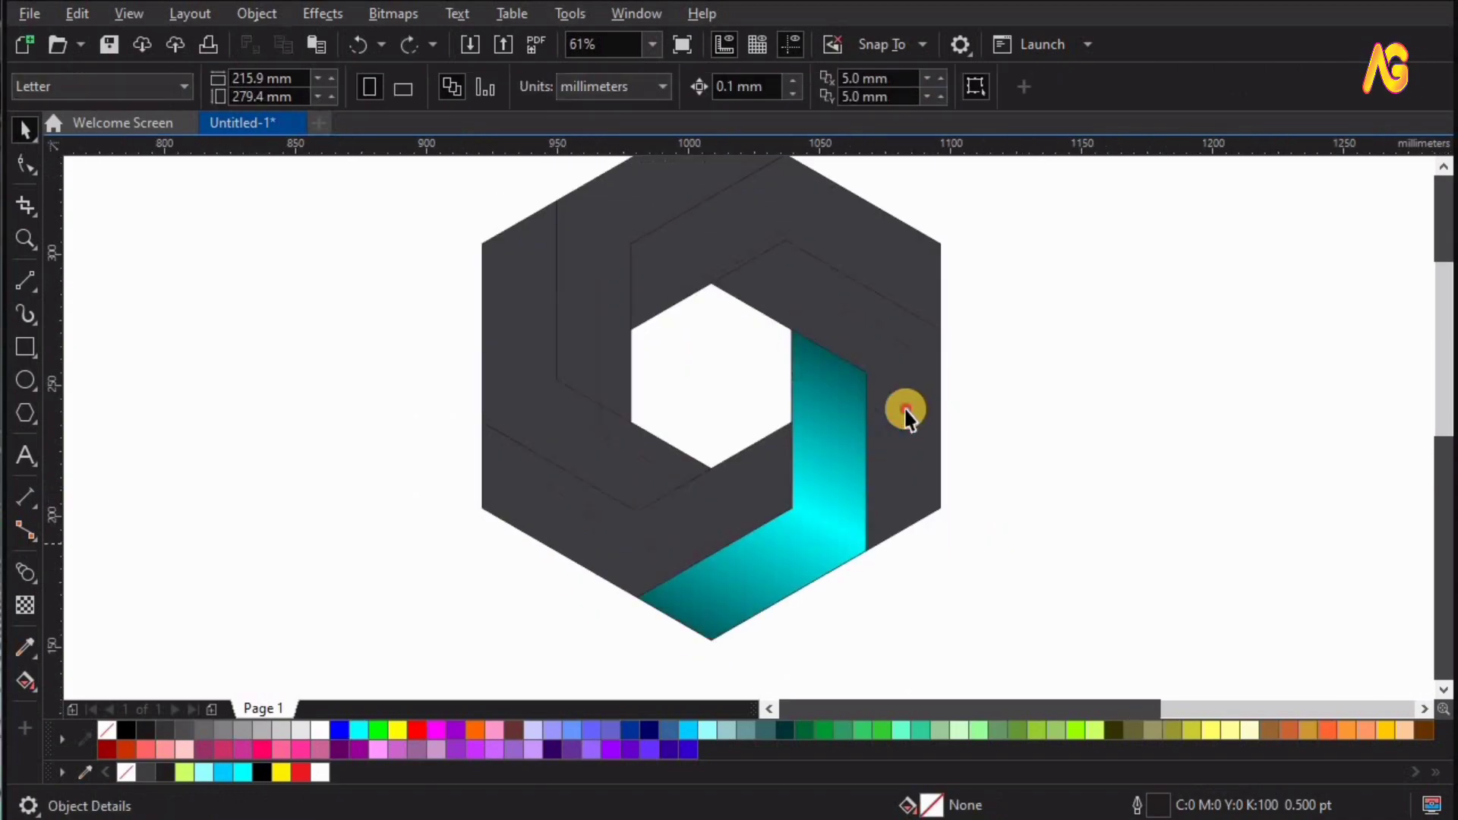
- Give the outer right face a teal fountain gradient and adjust its direction
{"action": "left_click", "coordinate": [702, 423]}
{"action": "left_click", "coordinate": [25, 678]}
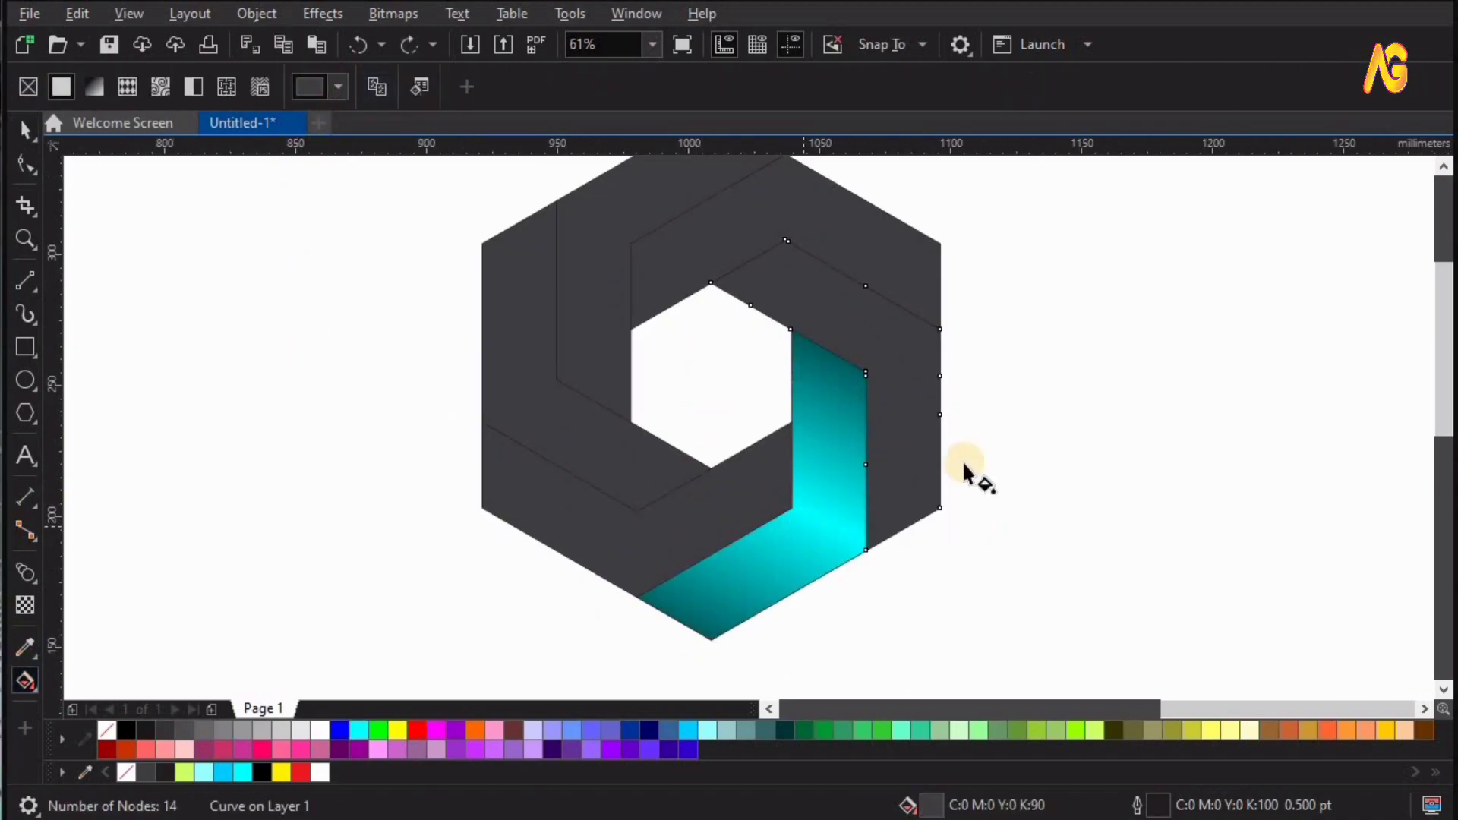
{"action": "left_click_drag", "start_coordinate": [930, 179], "coordinate": [717, 621]}
{"action": "left_click_drag", "start_coordinate": [1074, 531], "coordinate": [1103, 651]}
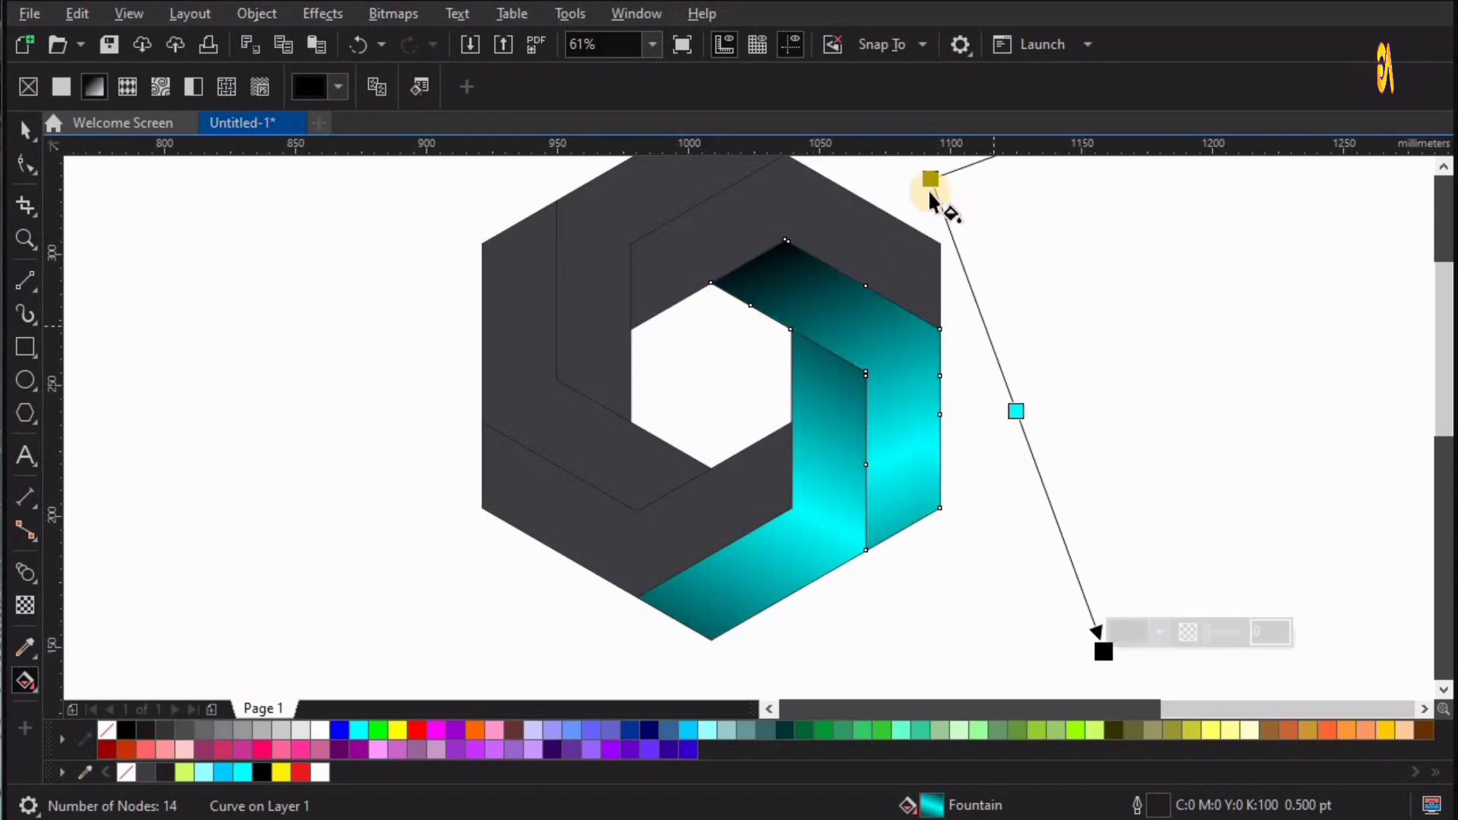
{"action": "left_click_drag", "start_coordinate": [934, 185], "coordinate": [640, 196]}
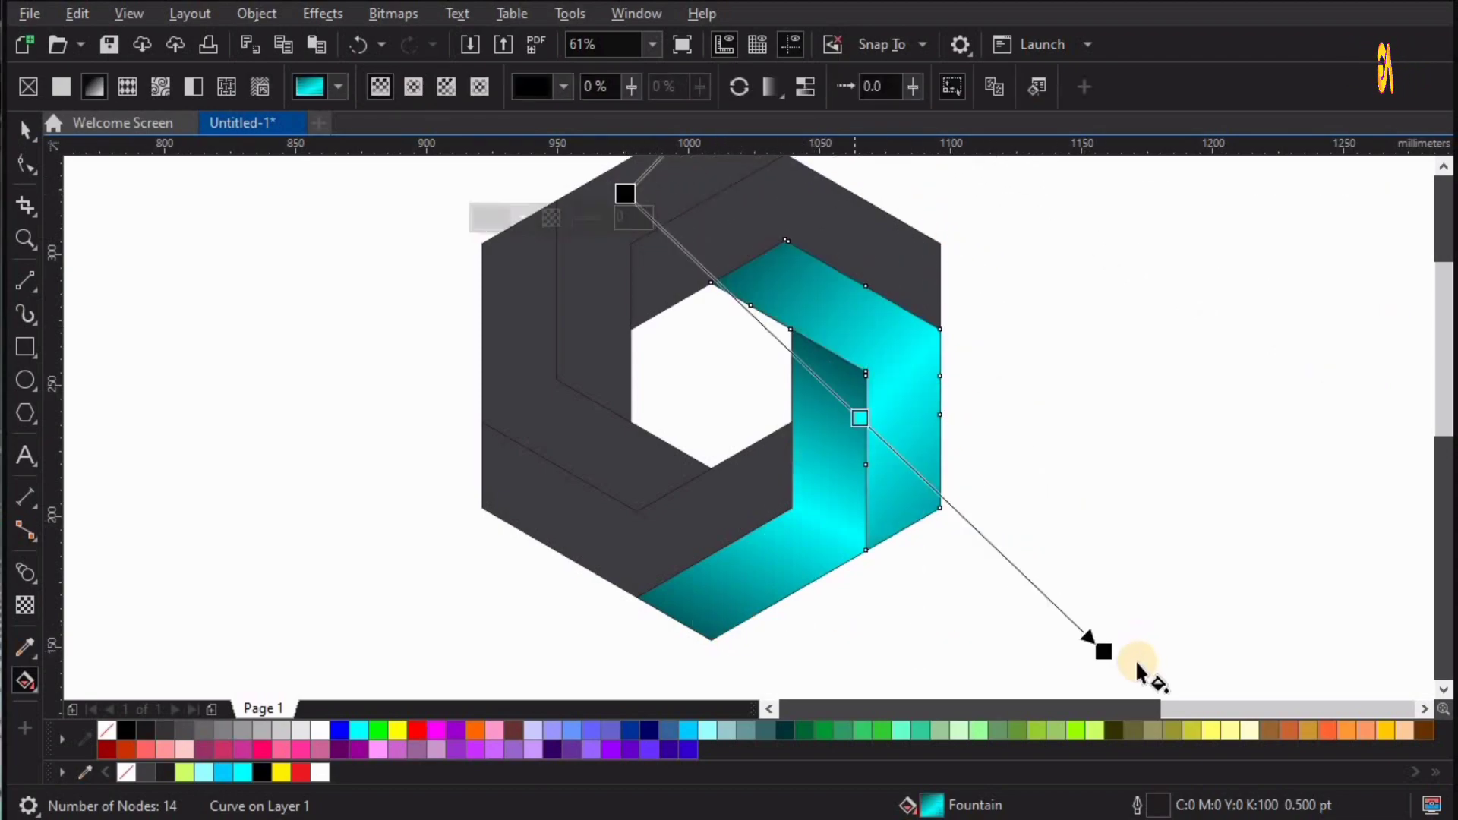
{"action": "left_click_drag", "start_coordinate": [1099, 637], "coordinate": [1076, 594]}
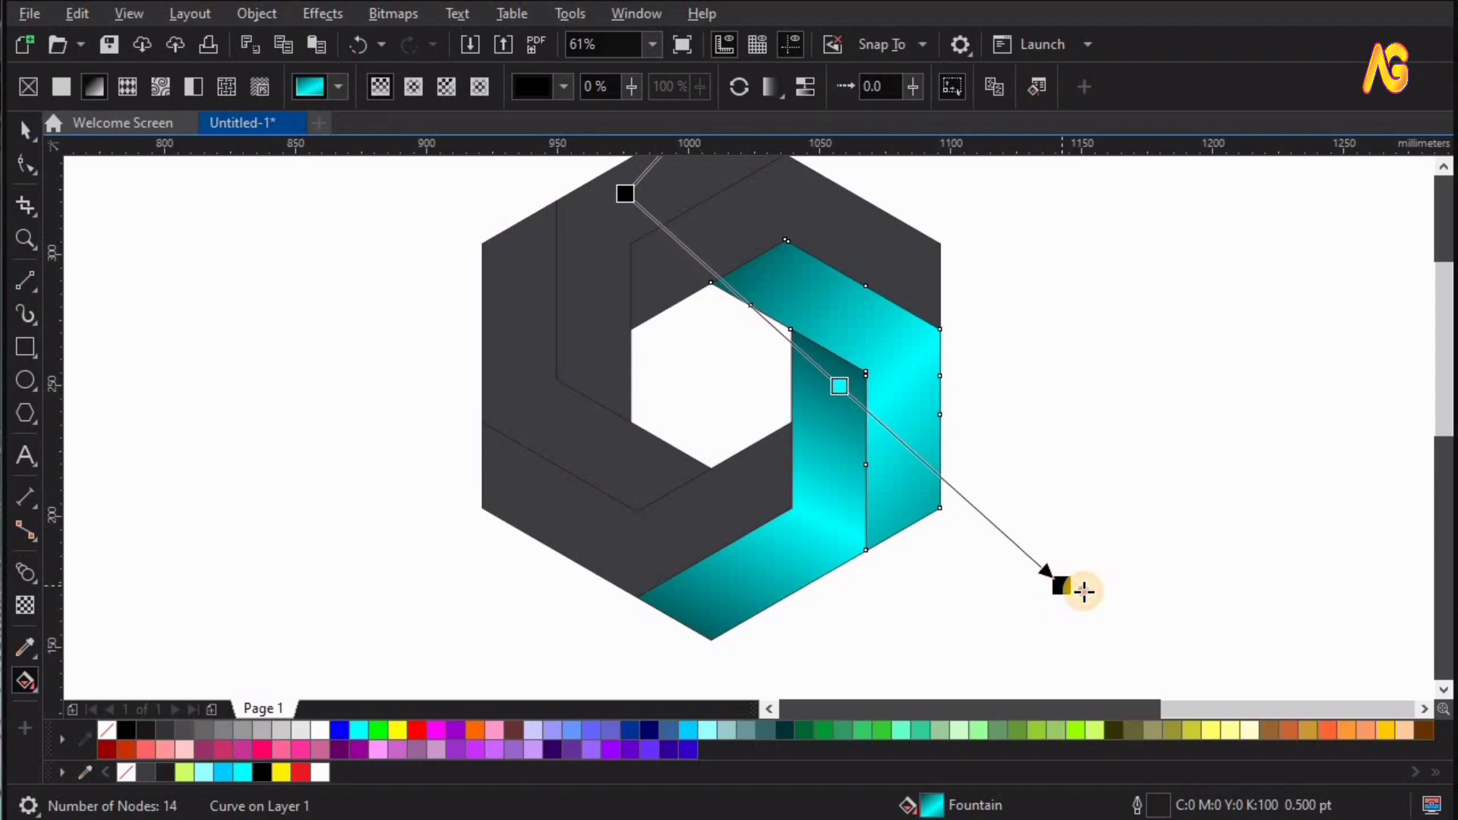
- Copy the teal gradient onto the top band and reposition its start and direction
{"action": "left_click", "coordinate": [840, 240]}
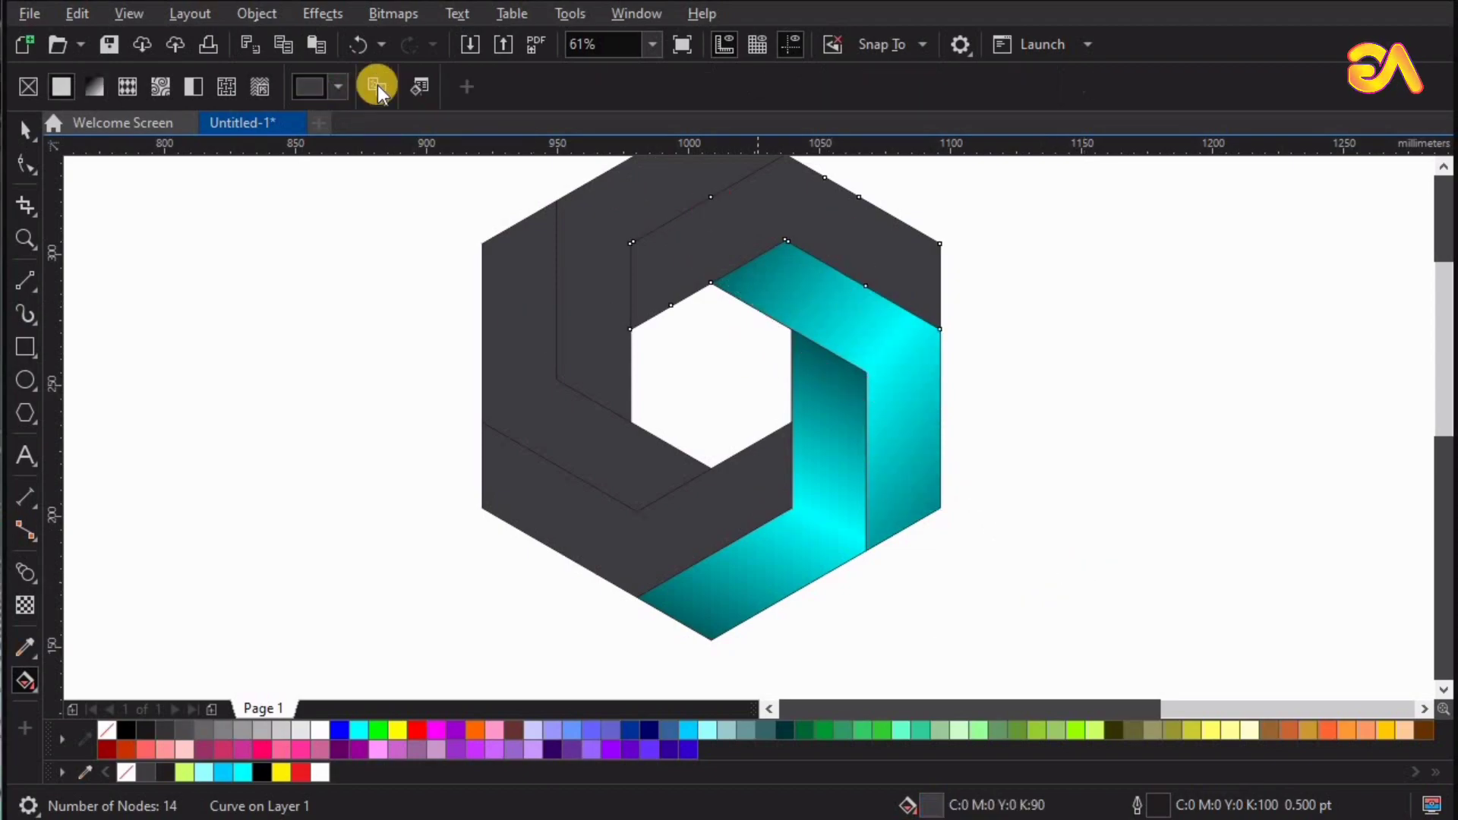
{"action": "left_click", "coordinate": [377, 86]}
{"action": "left_click", "coordinate": [899, 344]}
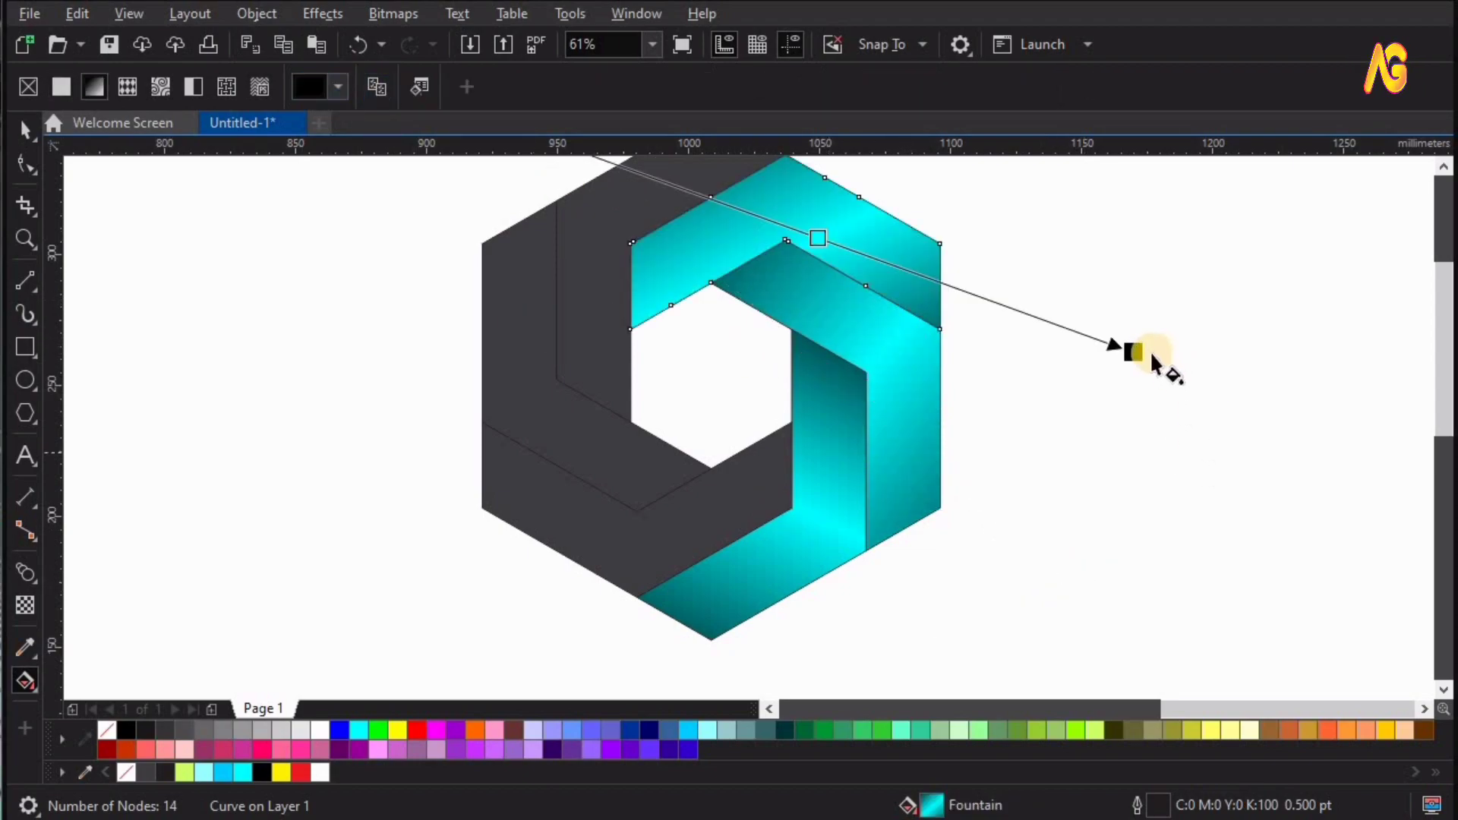
{"action": "left_click", "coordinate": [1133, 351]}
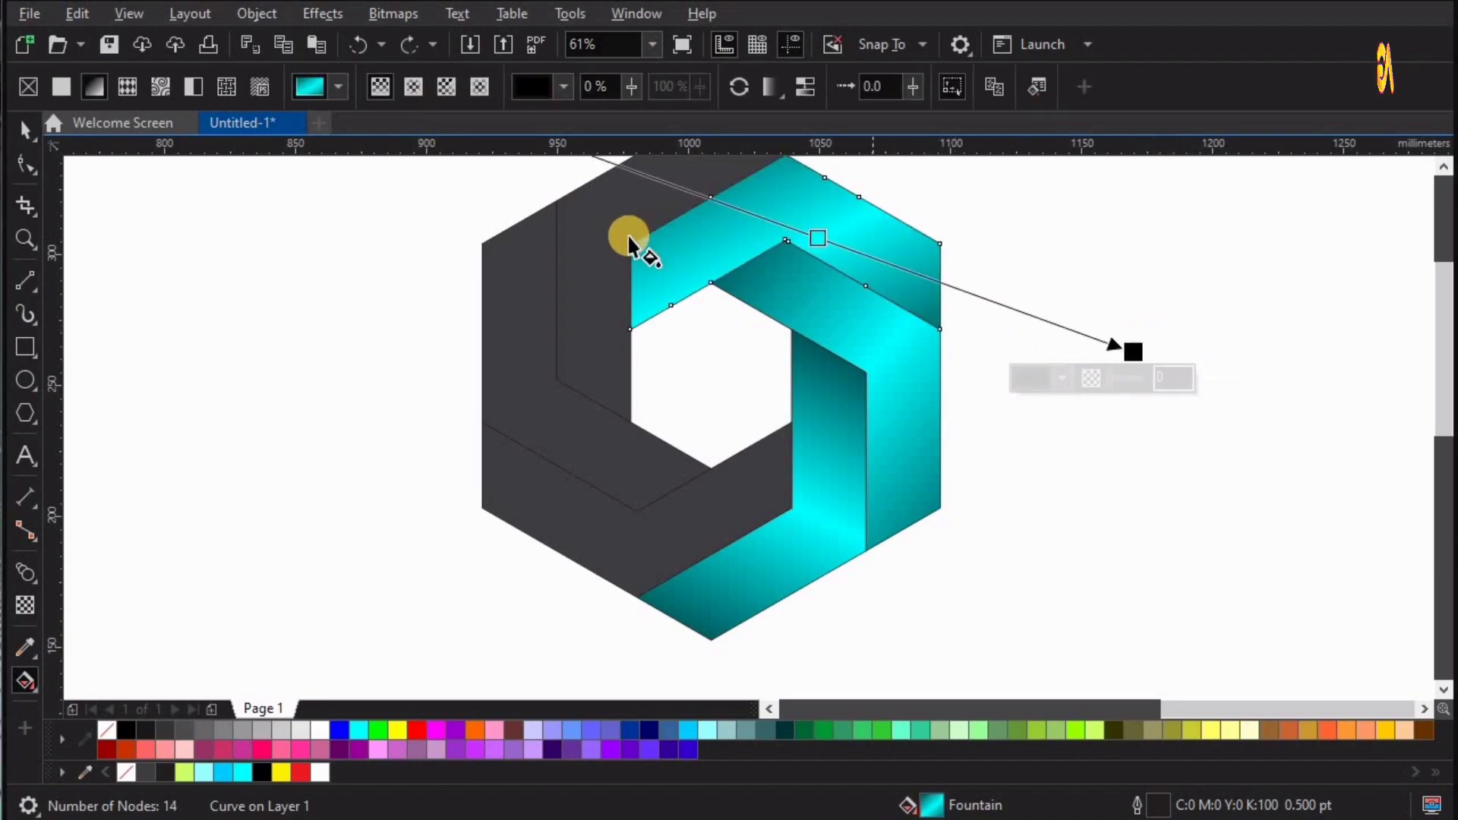
{"action": "scroll", "coordinate": [646, 244], "scroll_direction": "down", "scroll_amount": 2}
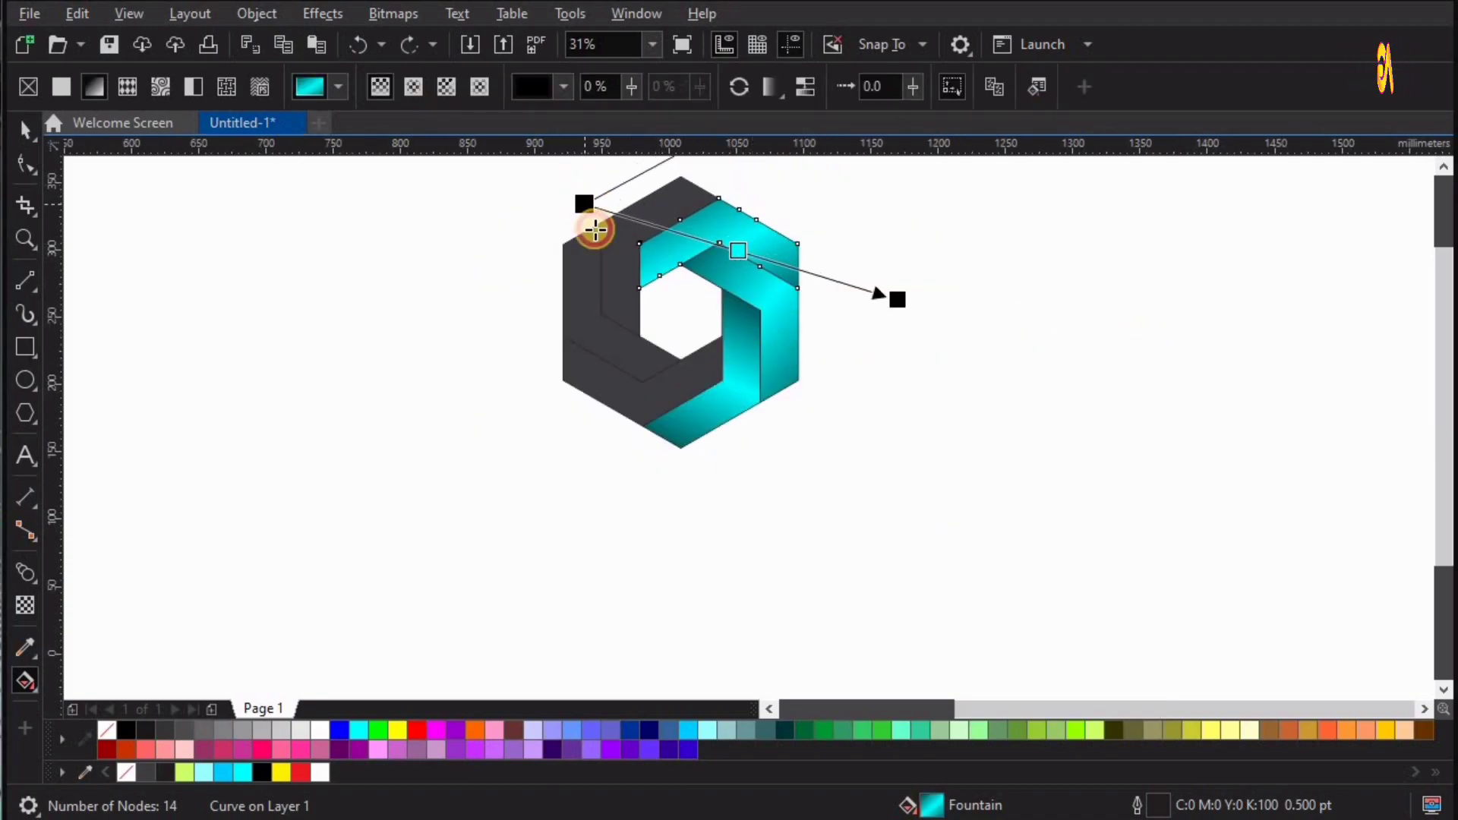
{"action": "left_click_drag", "start_coordinate": [583, 201], "coordinate": [596, 227]}
{"action": "scroll", "coordinate": [794, 292], "scroll_direction": "down", "scroll_amount": 2}
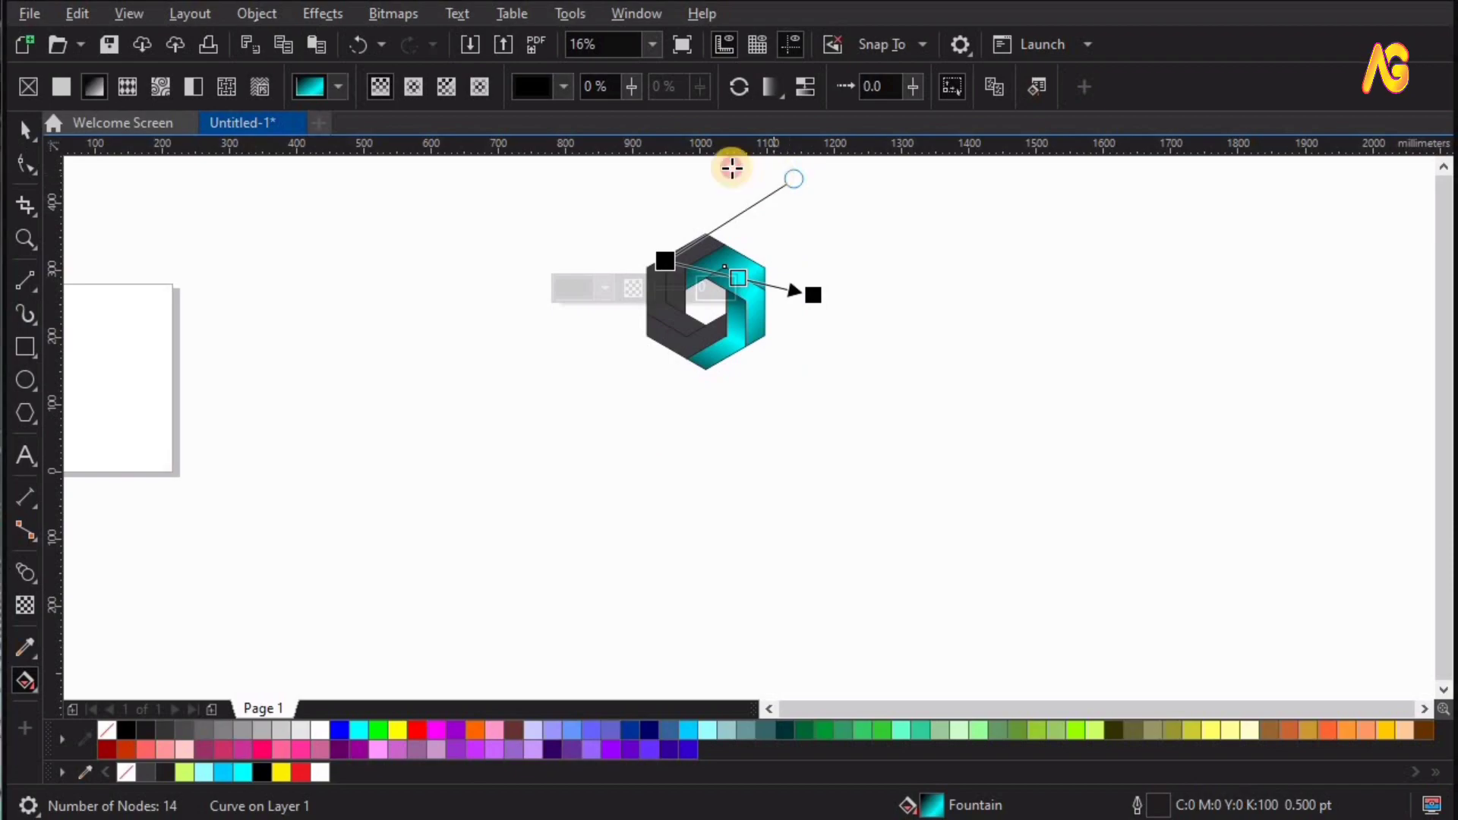
{"action": "left_click_drag", "start_coordinate": [773, 180], "coordinate": [668, 167]}
- Zoom in and stretch the top band's gradient out to the hexagon's left edge
{"action": "key", "text": "z"}
{"action": "left_click_drag", "start_coordinate": [1050, 180], "coordinate": [493, 516]}
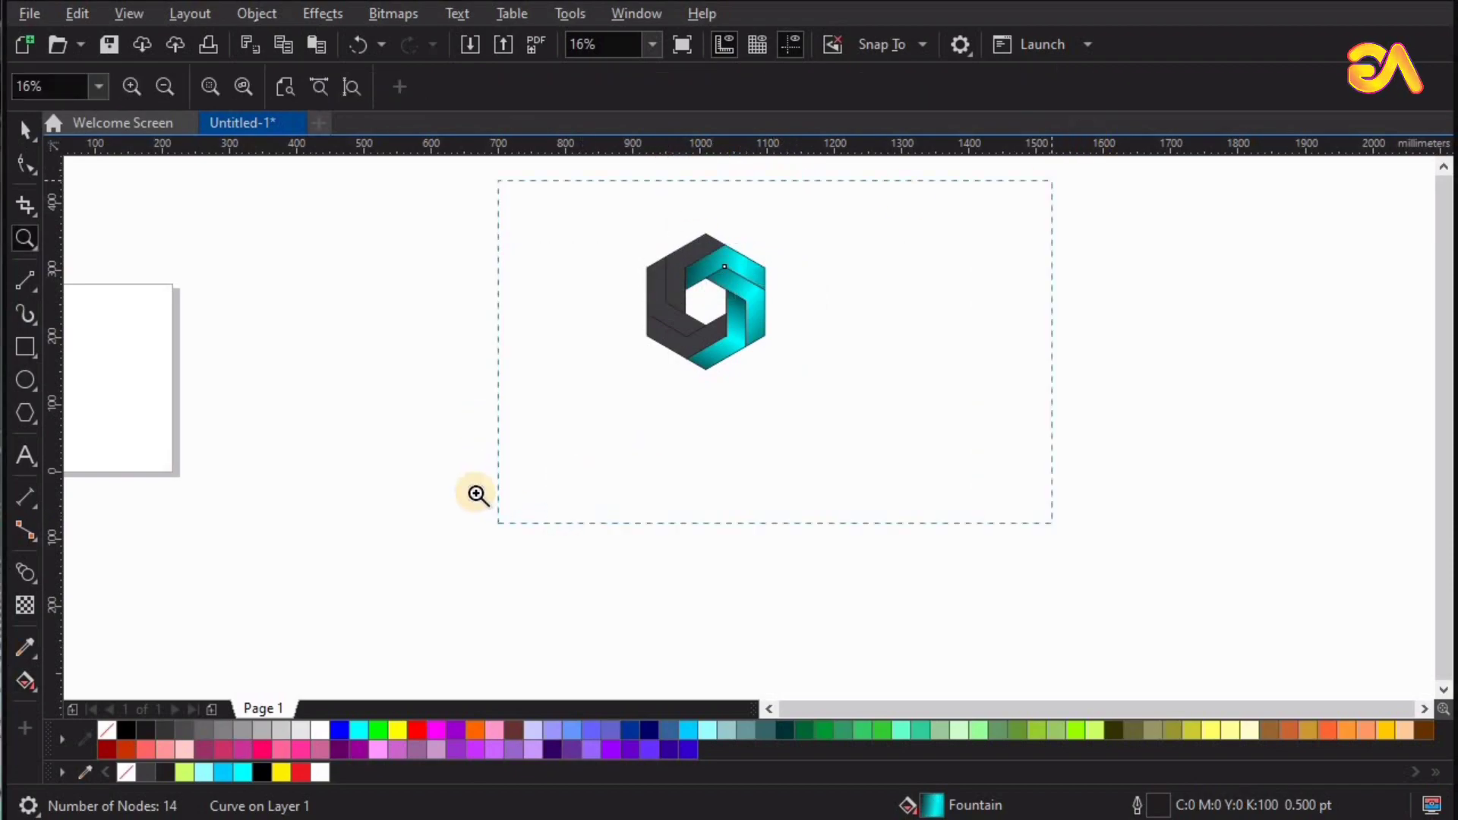
{"action": "left_click_drag", "start_coordinate": [391, 253], "coordinate": [875, 463]}
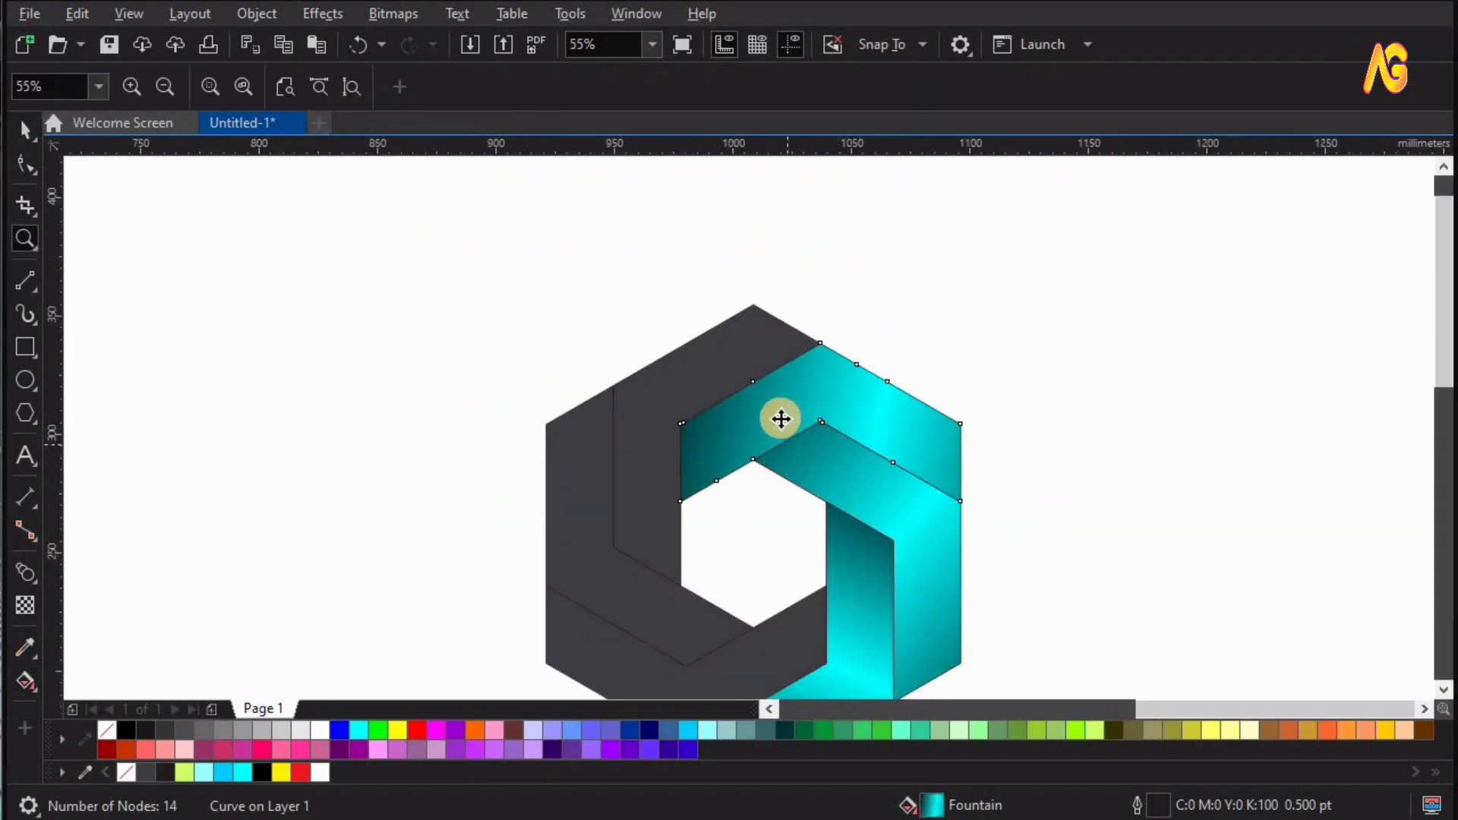
{"action": "key", "text": "space"}
{"action": "left_click", "coordinate": [781, 416]}
{"action": "key", "text": "g"}
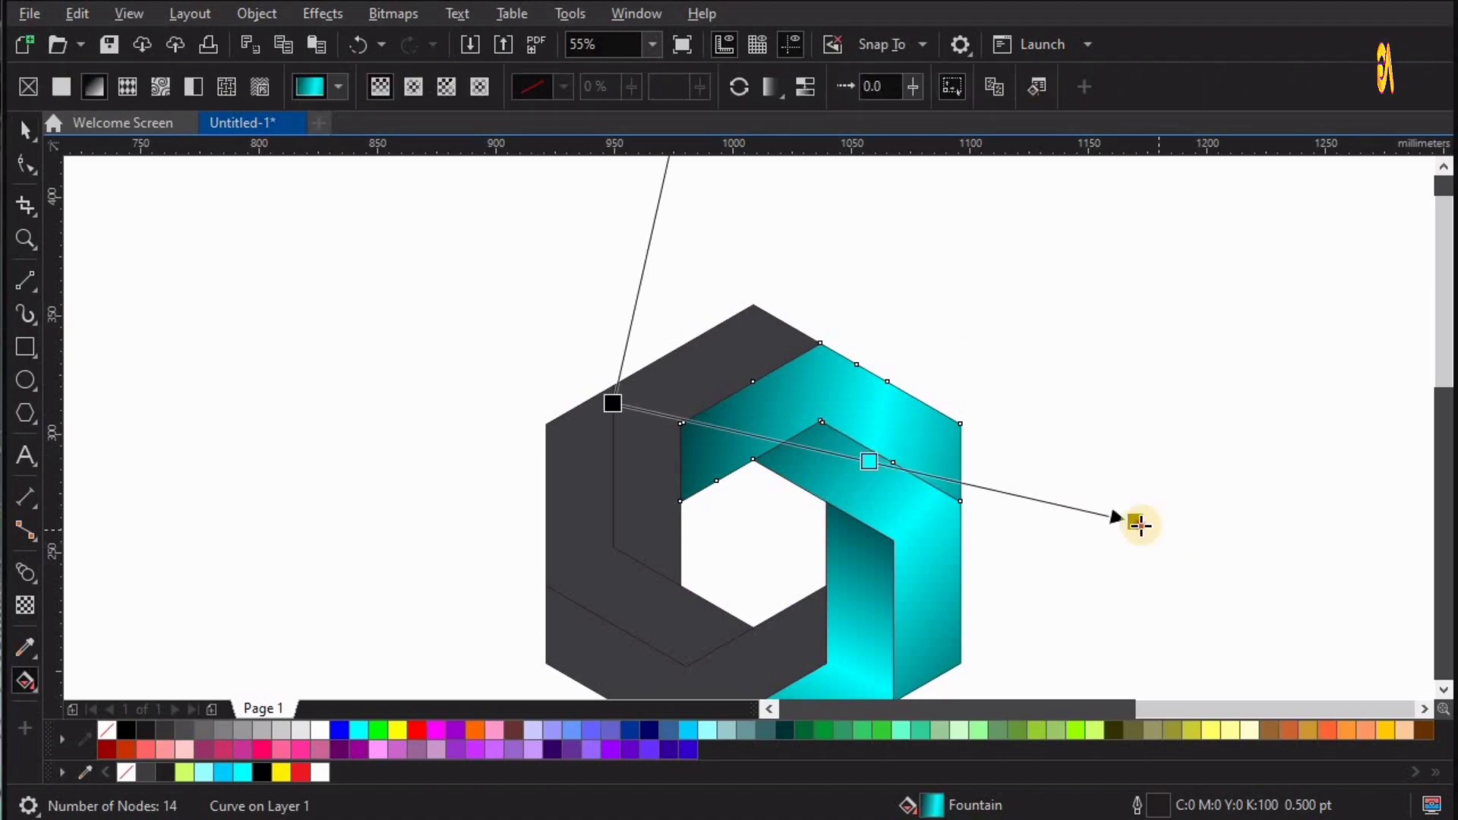
{"action": "mouse_move", "coordinate": [1134, 516]}
{"action": "left_mouse_down"}
{"action": "mouse_move", "coordinate": [1170, 496]}
{"action": "mouse_move", "coordinate": [1122, 446]}
{"action": "left_mouse_up"}
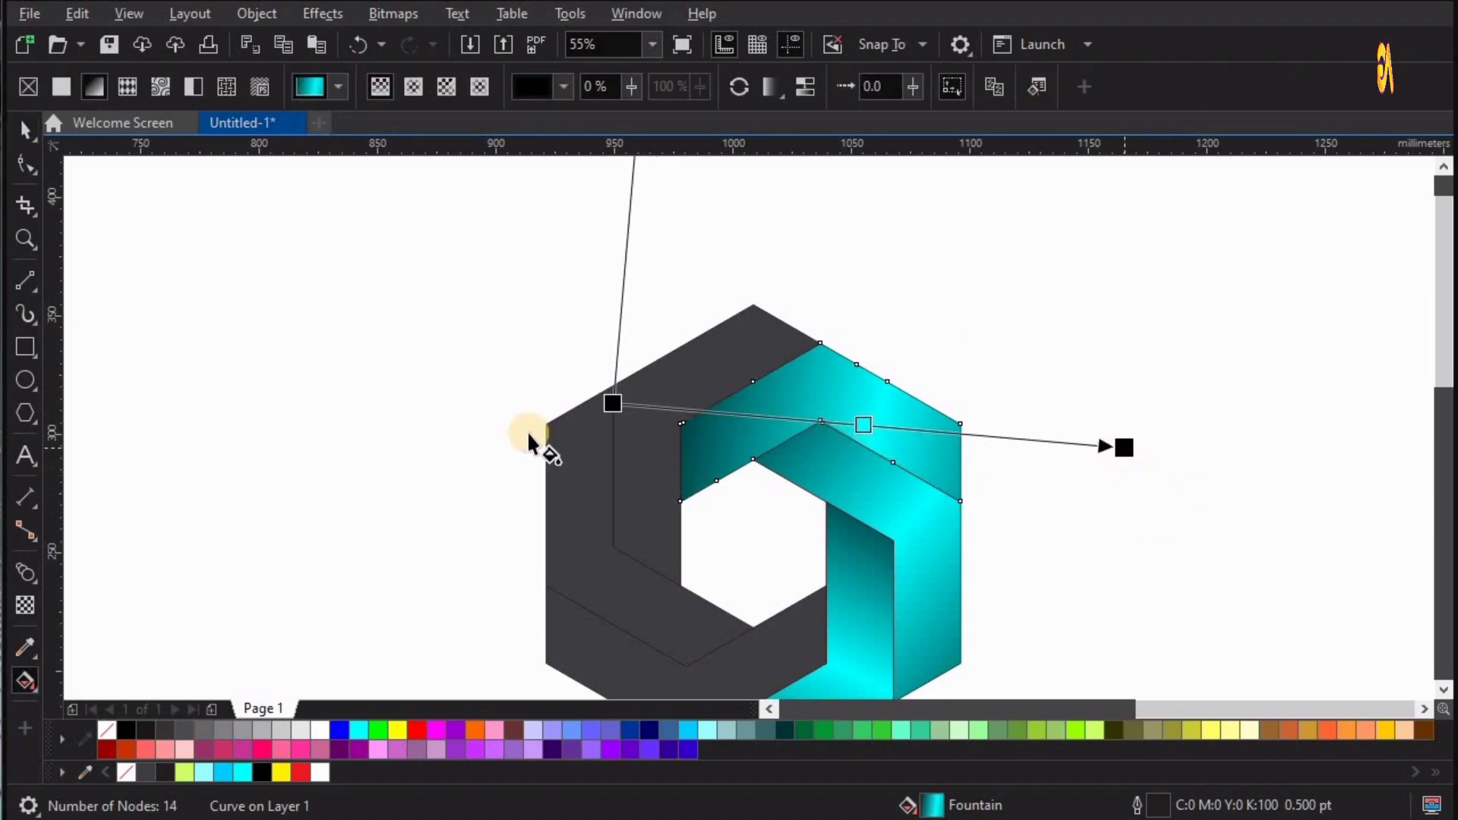
{"action": "left_click_drag", "start_coordinate": [612, 403], "coordinate": [527, 416]}
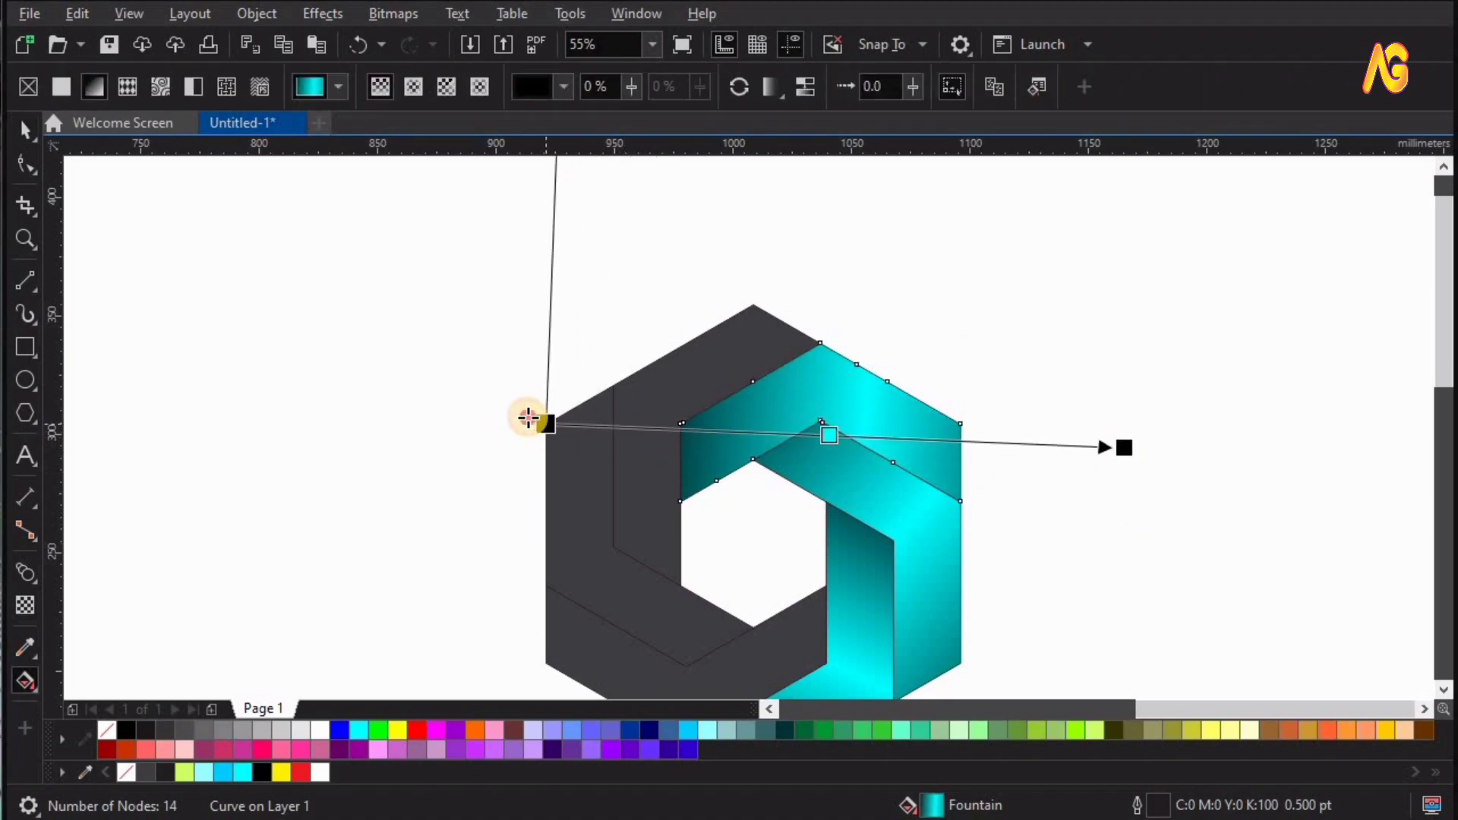
- Copy the cyan gradient onto the dark grey upper-left face and re-aim its handles
{"action": "left_click", "coordinate": [697, 350]}
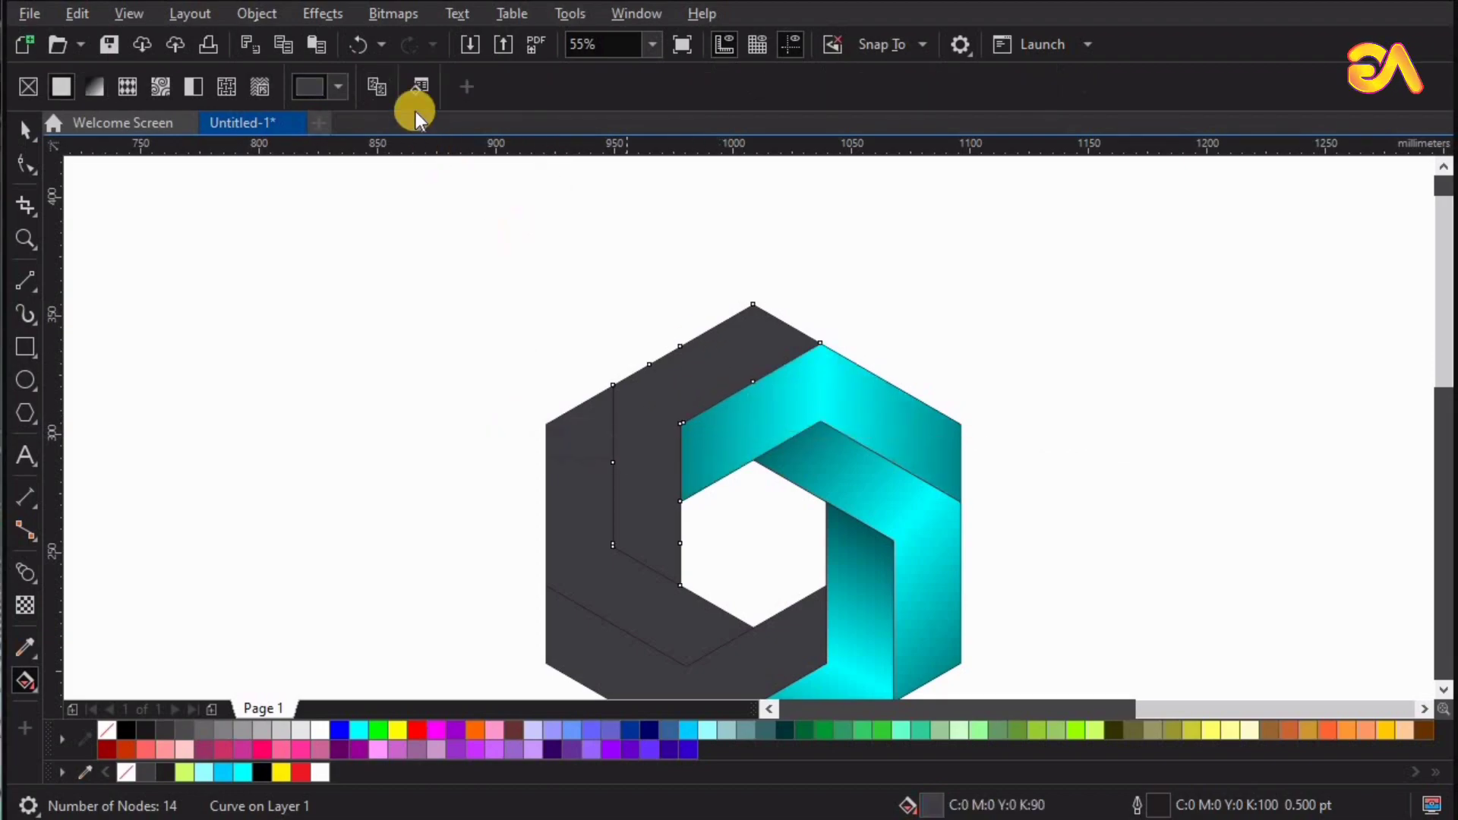
{"action": "left_click", "coordinate": [373, 89]}
{"action": "left_click", "coordinate": [817, 379]}
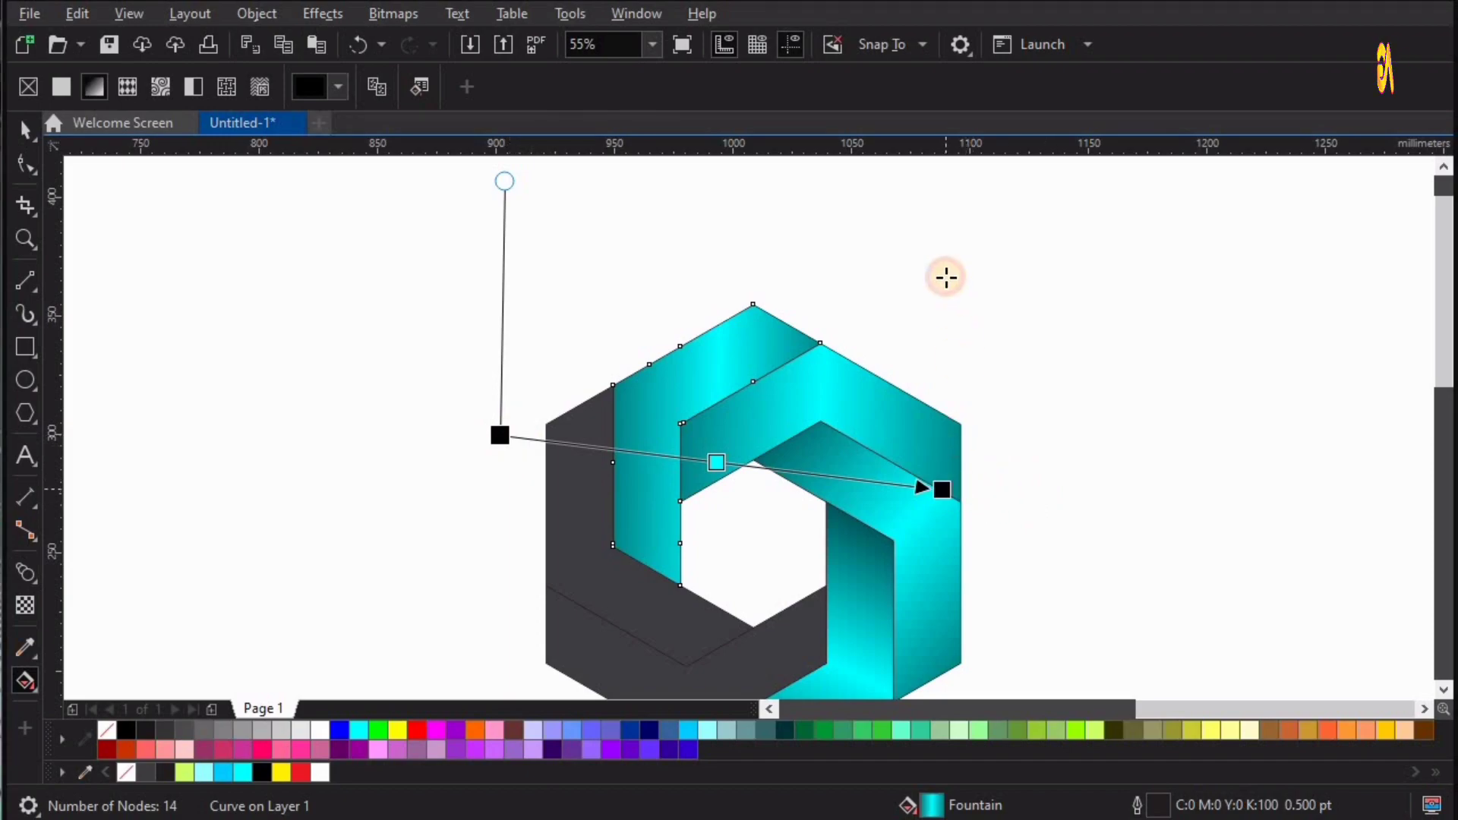
{"action": "left_click_drag", "start_coordinate": [946, 277], "coordinate": [946, 277]}
{"action": "left_click_drag", "start_coordinate": [484, 579], "coordinate": [460, 612]}
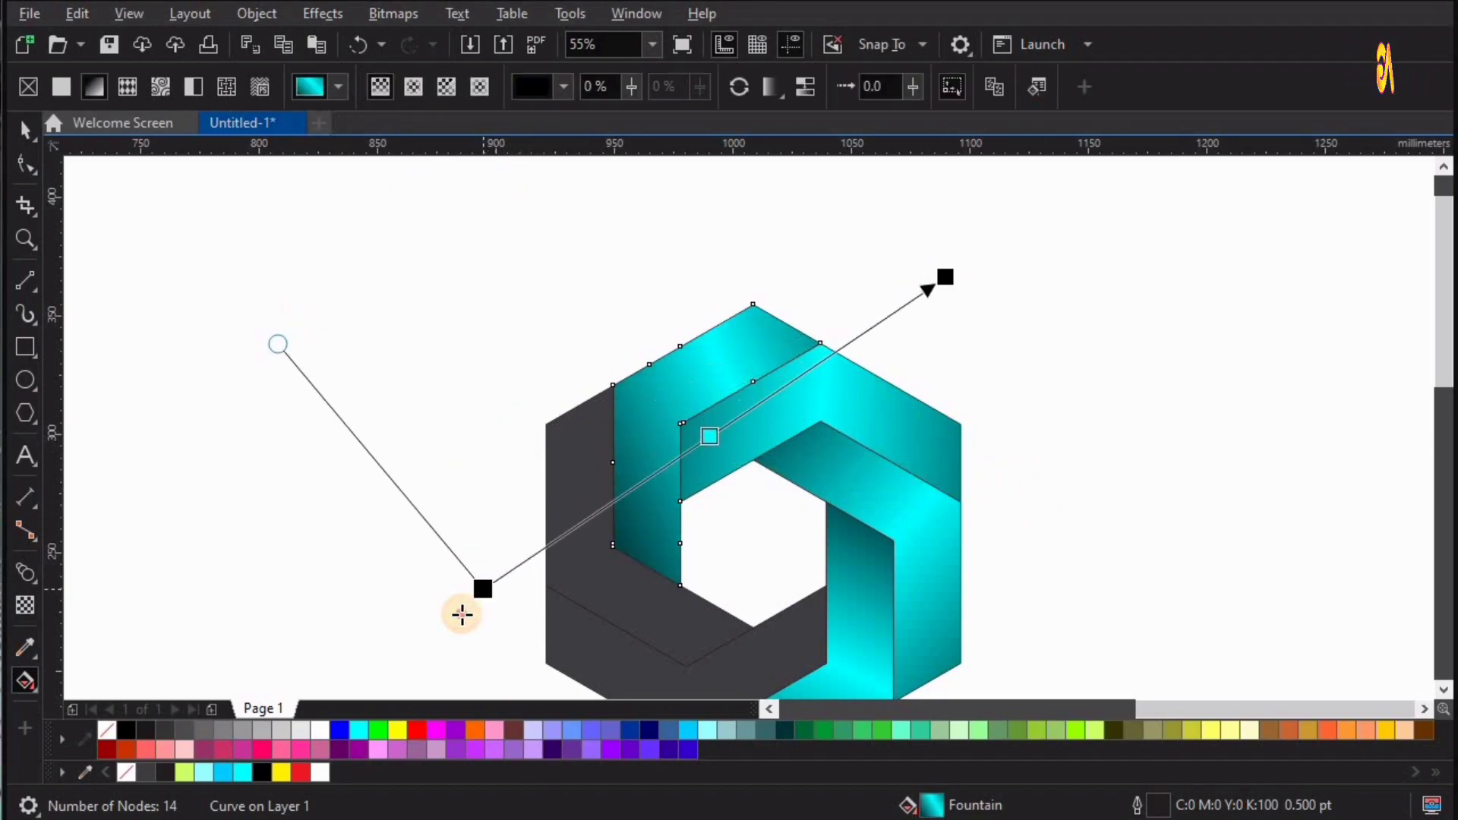
{"action": "left_click_drag", "start_coordinate": [945, 272], "coordinate": [918, 214]}
- Copy the cyan gradient onto the left face and angle it diagonally
{"action": "left_click", "coordinate": [580, 497]}
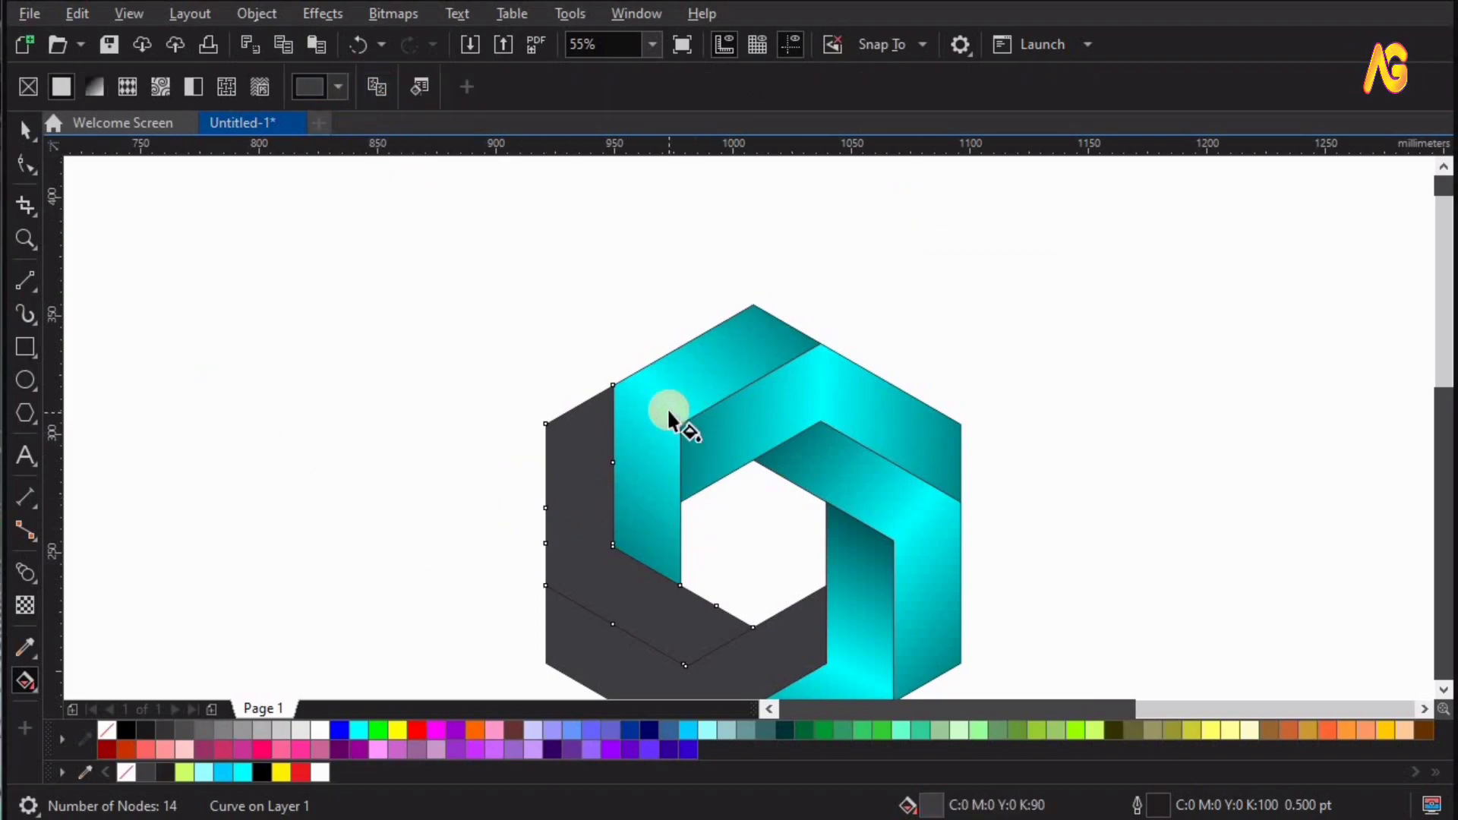
{"action": "left_click", "coordinate": [687, 462]}
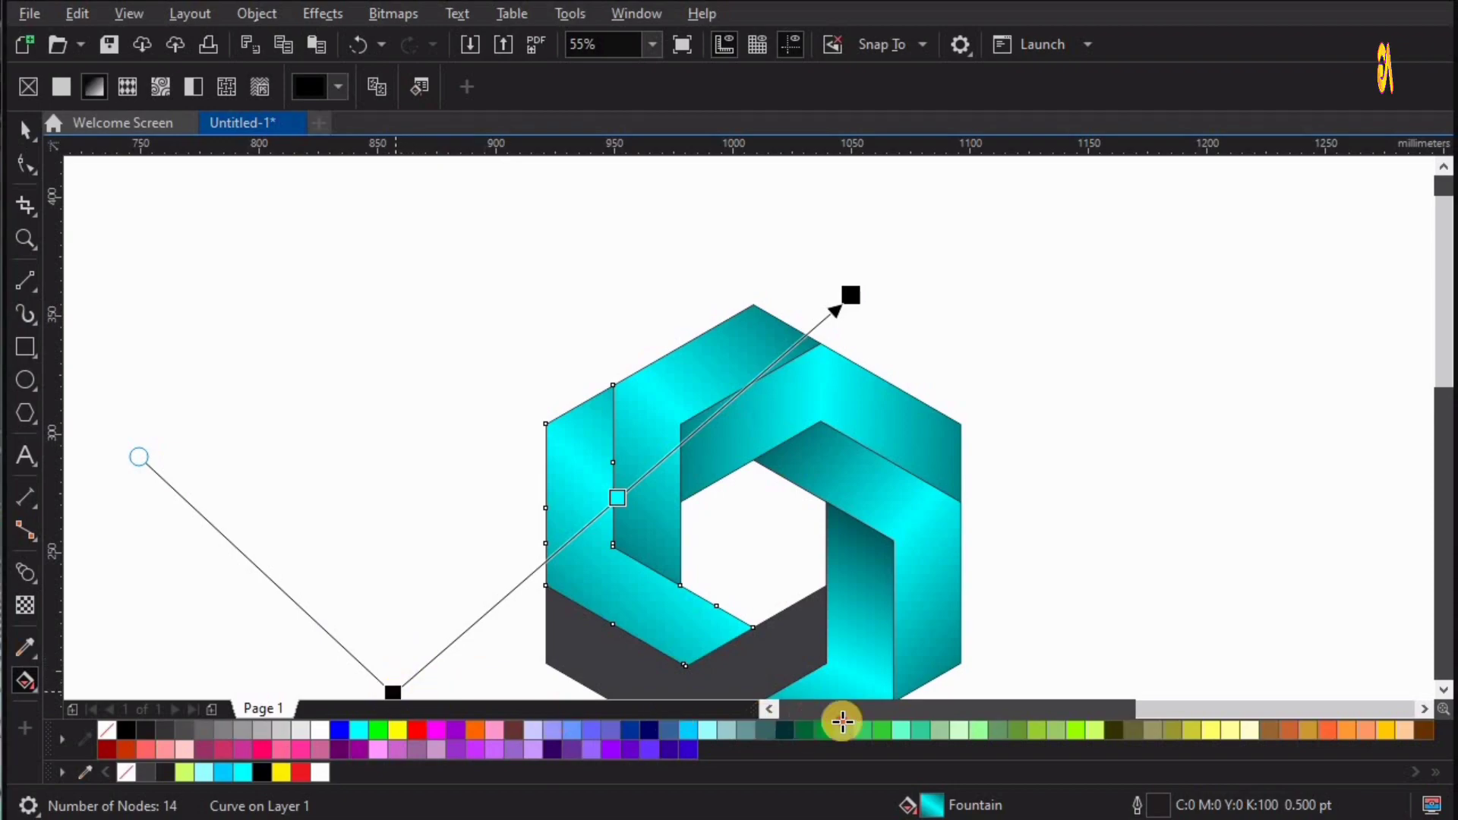
{"action": "left_click_drag", "start_coordinate": [842, 721], "coordinate": [855, 692]}
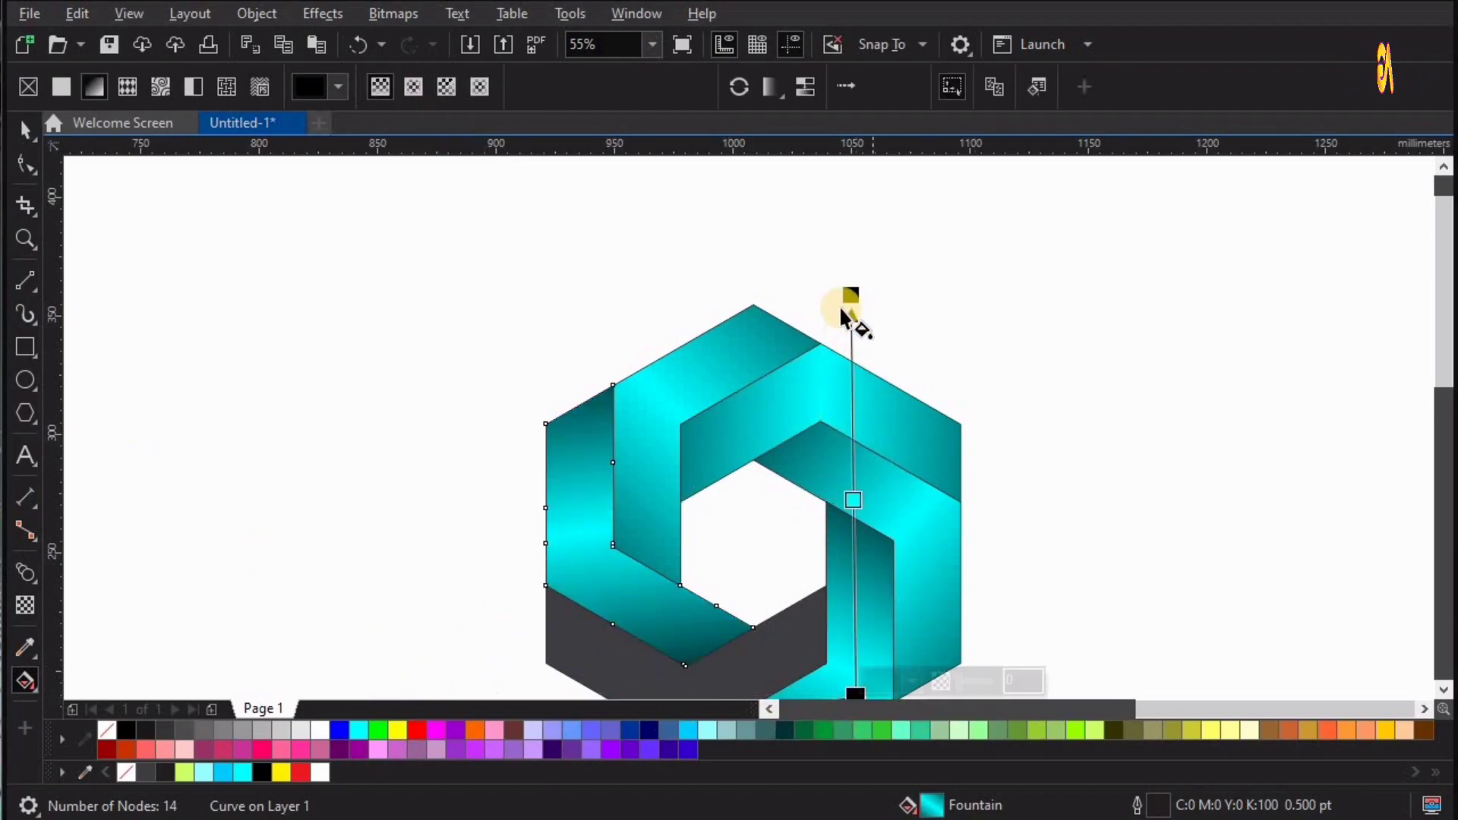
{"action": "left_click_drag", "start_coordinate": [841, 310], "coordinate": [369, 378]}
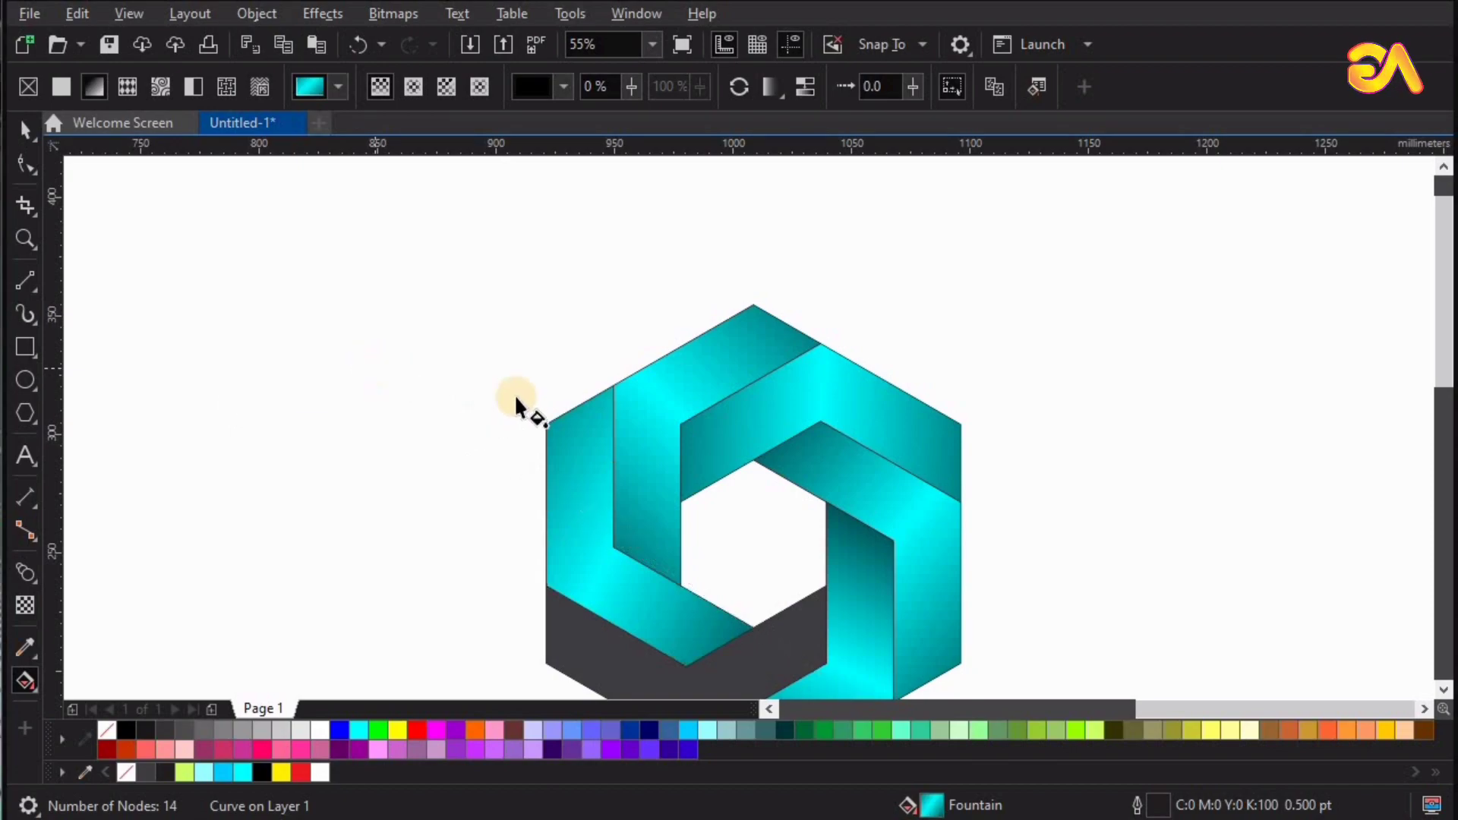
- Select the dark grey bottom band and drag a cyan fountain fill across it
{"action": "scroll", "coordinate": [756, 472], "scroll_direction": "down", "scroll_amount": 3}
{"action": "key", "text": "z"}
{"action": "scroll", "coordinate": [476, 294], "scroll_direction": "up", "scroll_amount": 2}
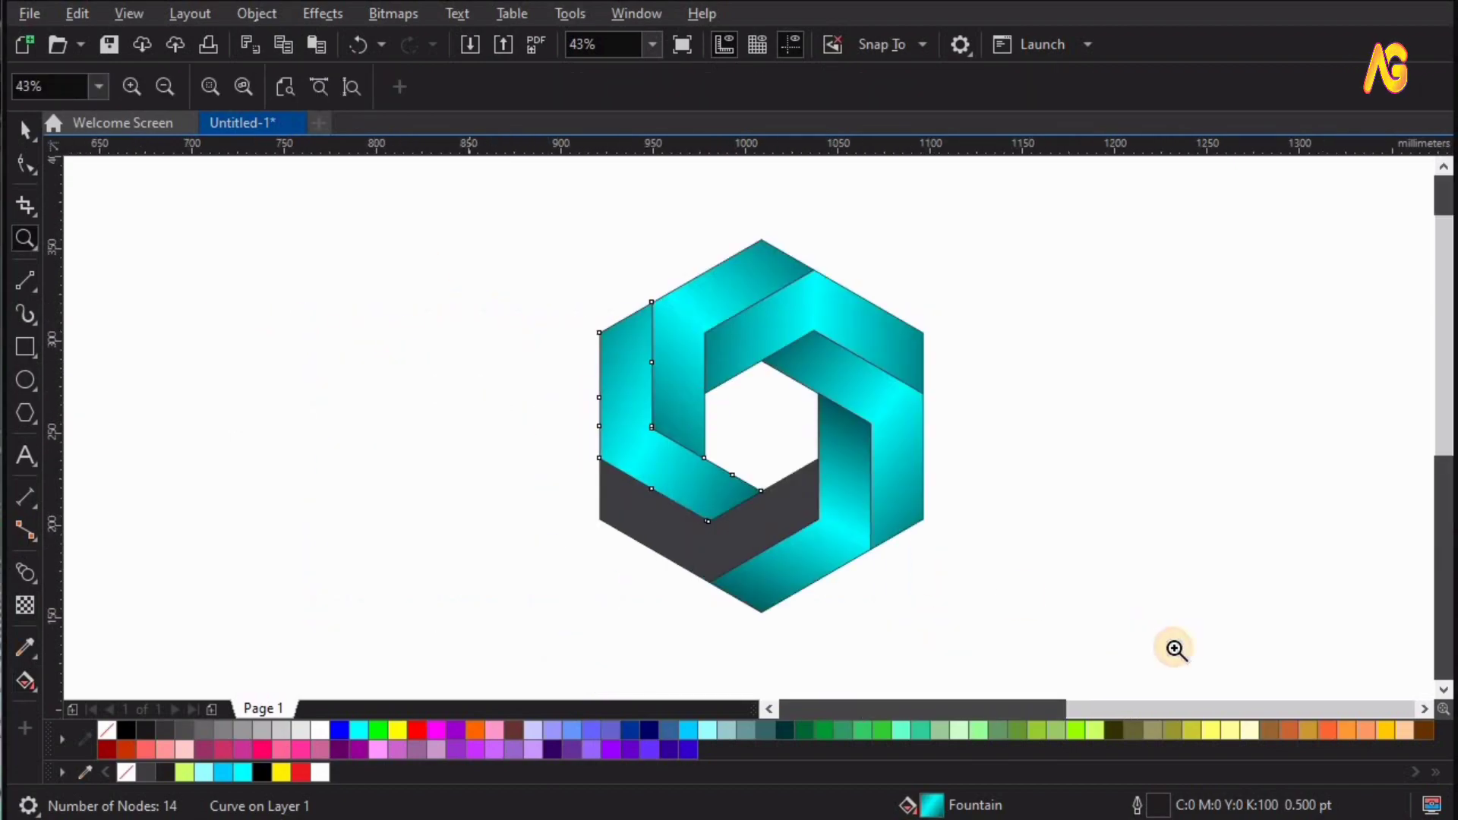
{"action": "scroll", "coordinate": [754, 553], "scroll_direction": "up", "scroll_amount": 1}
{"action": "key", "text": "space"}
{"action": "left_click", "coordinate": [471, 493]}
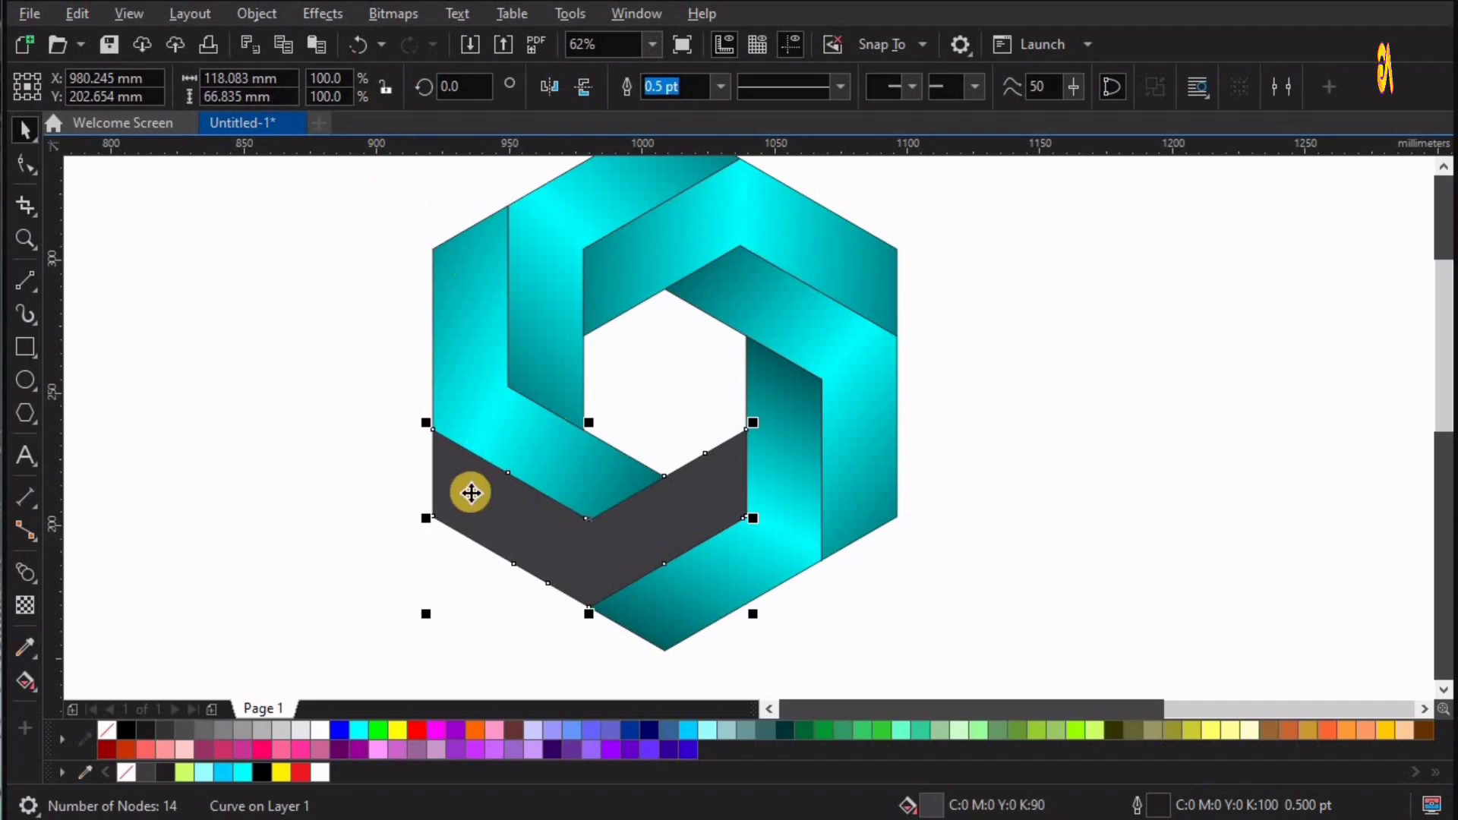
{"action": "key", "text": "g"}
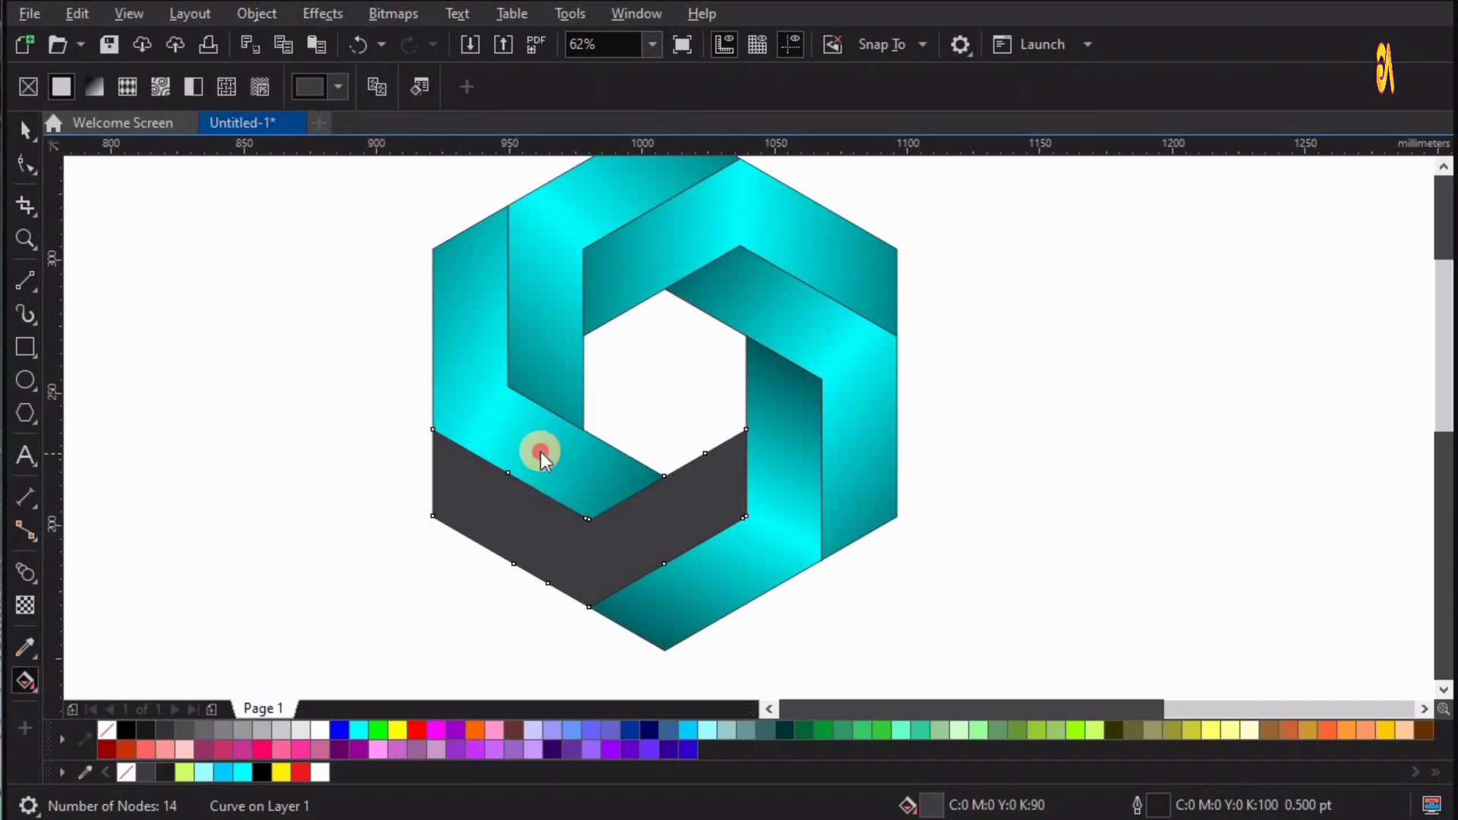
{"action": "left_click_drag", "start_coordinate": [539, 449], "coordinate": [900, 627]}
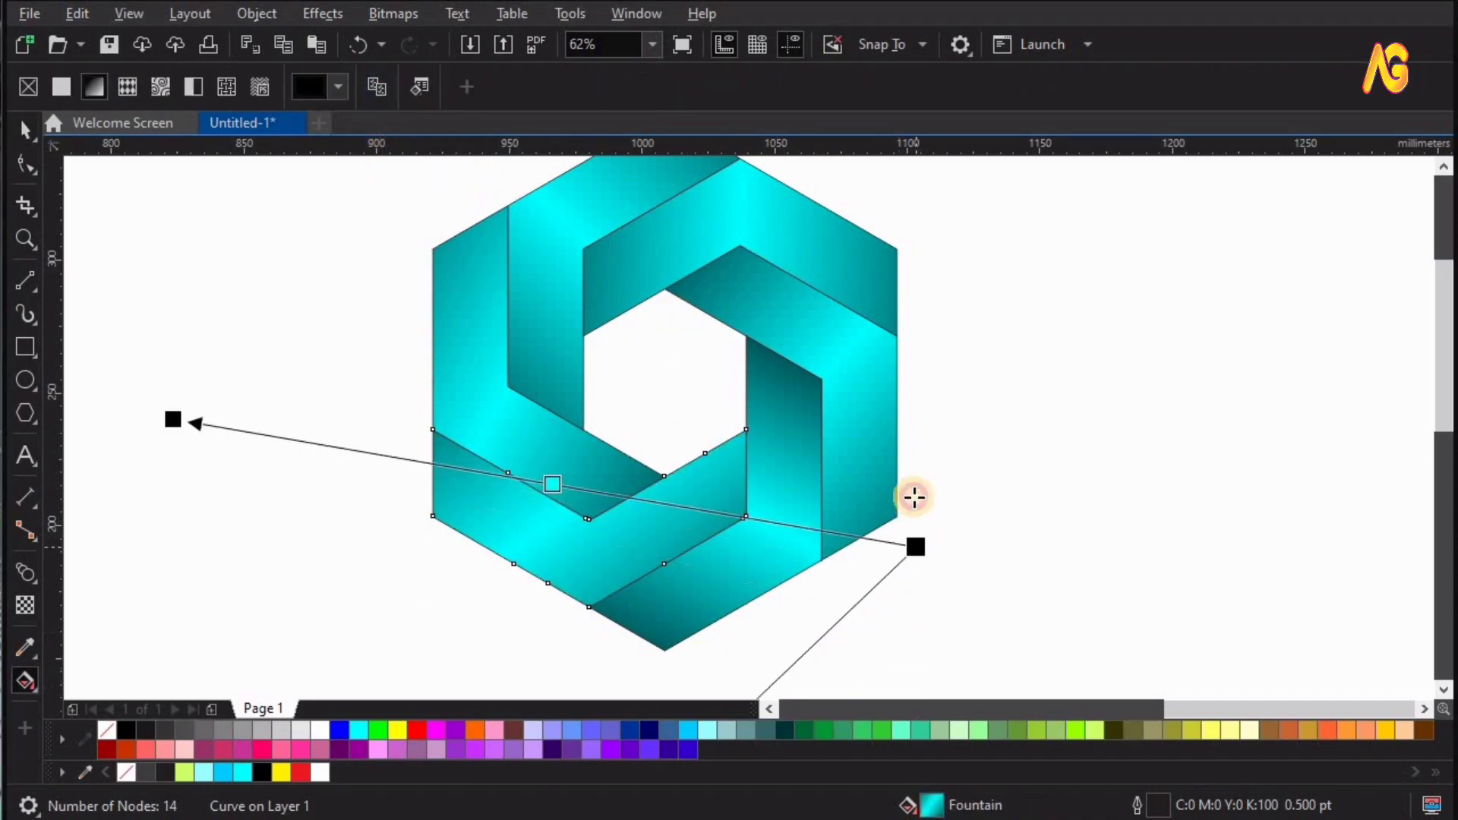
- Re-angle the bottom band's gradient, undoing a vertical attempt, then zoom out to check
{"action": "left_click_drag", "start_coordinate": [916, 568], "coordinate": [913, 456]}
{"action": "left_click_drag", "start_coordinate": [161, 478], "coordinate": [253, 547]}
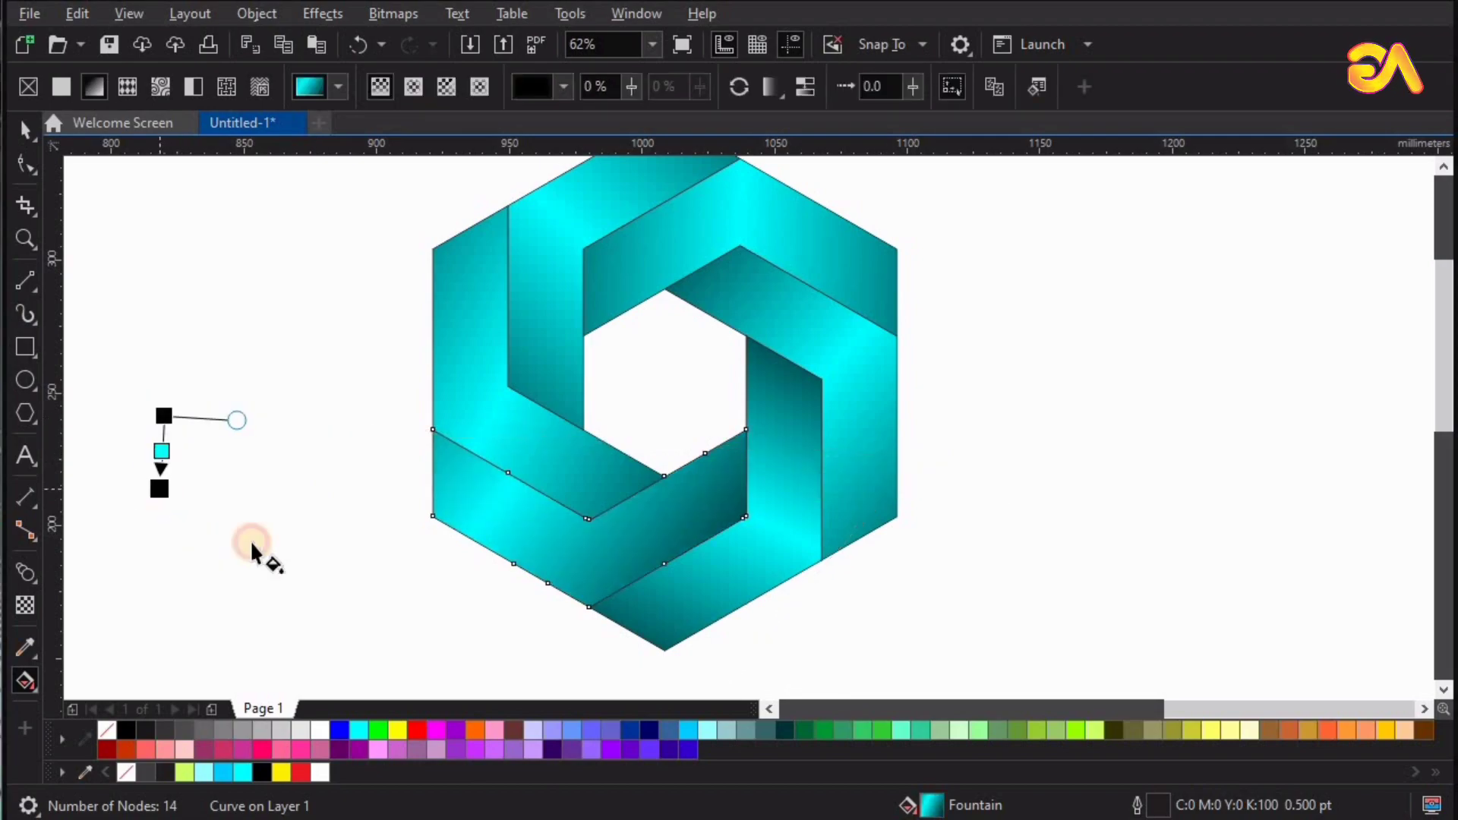
{"action": "key", "text": "ctrl+z"}
{"action": "left_click_drag", "start_coordinate": [913, 455], "coordinate": [947, 446]}
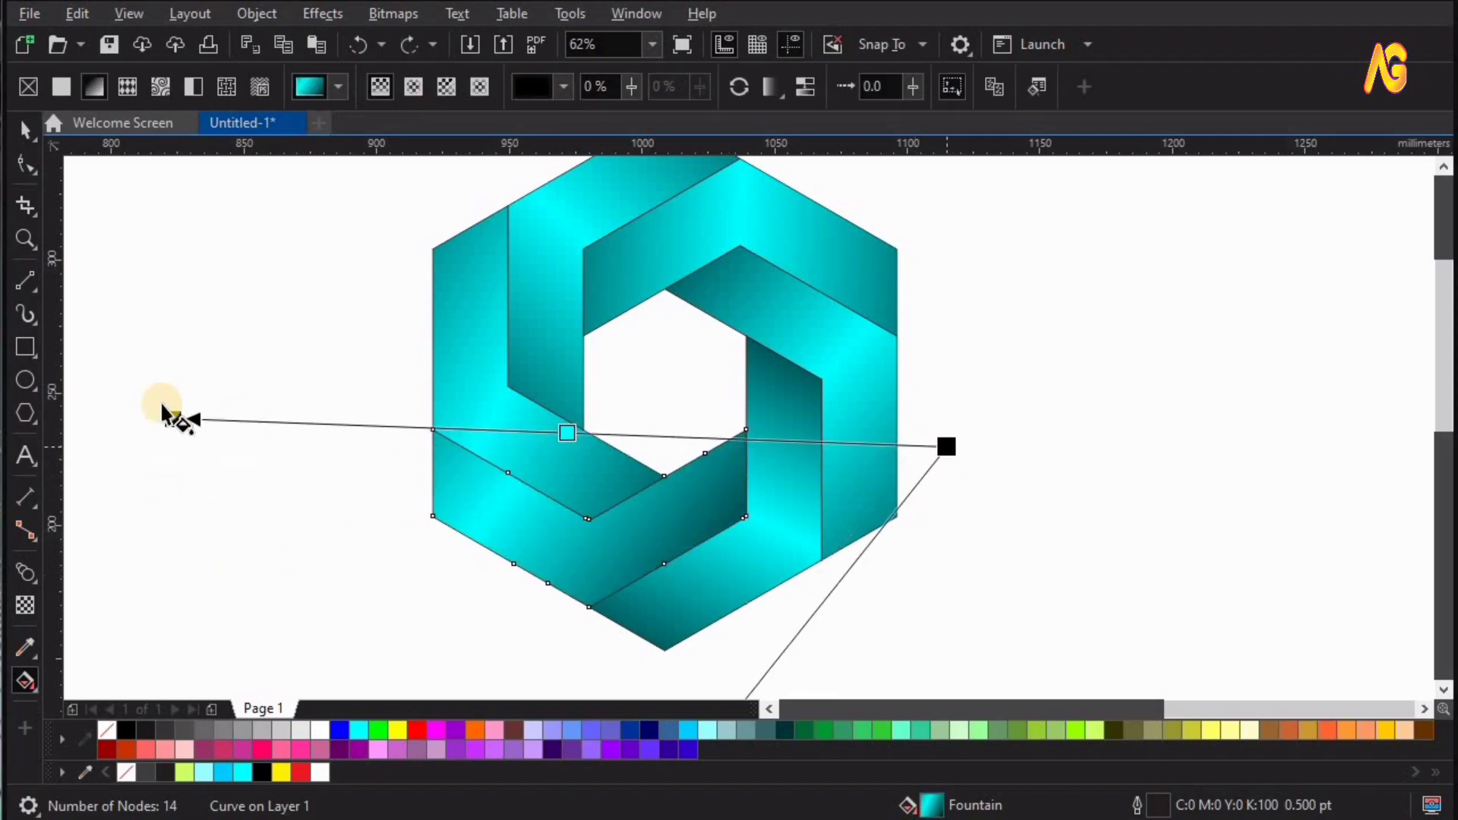
{"action": "left_click_drag", "start_coordinate": [191, 521], "coordinate": [194, 536]}
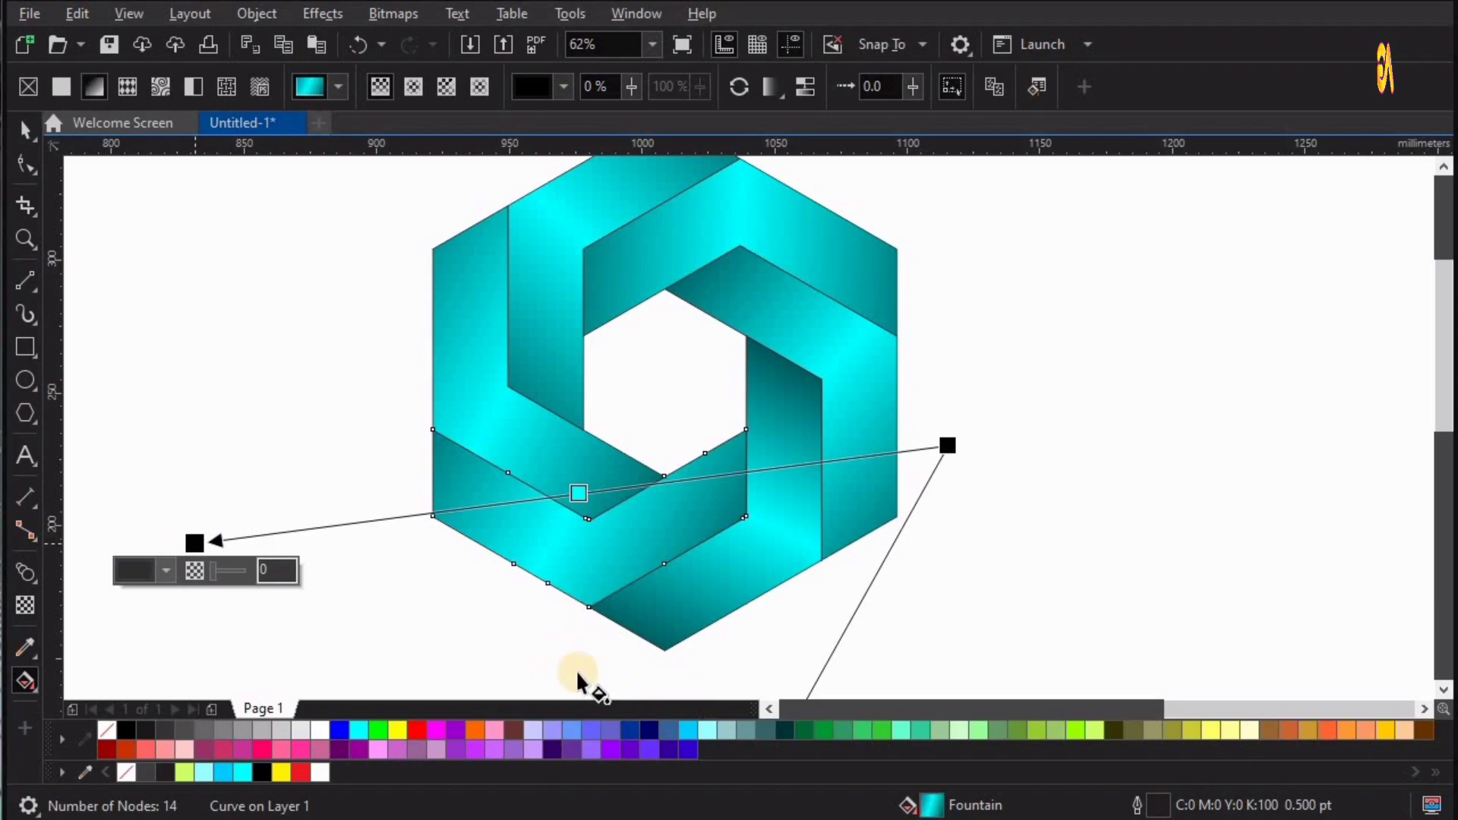
{"action": "key", "text": "z"}
{"action": "key", "text": "F3"}
{"action": "left_click", "coordinate": [712, 560]}
- Widen the bottom band's gradient toward the right and nudge its end point
{"action": "key", "text": "space"}
{"action": "left_click", "coordinate": [514, 376]}
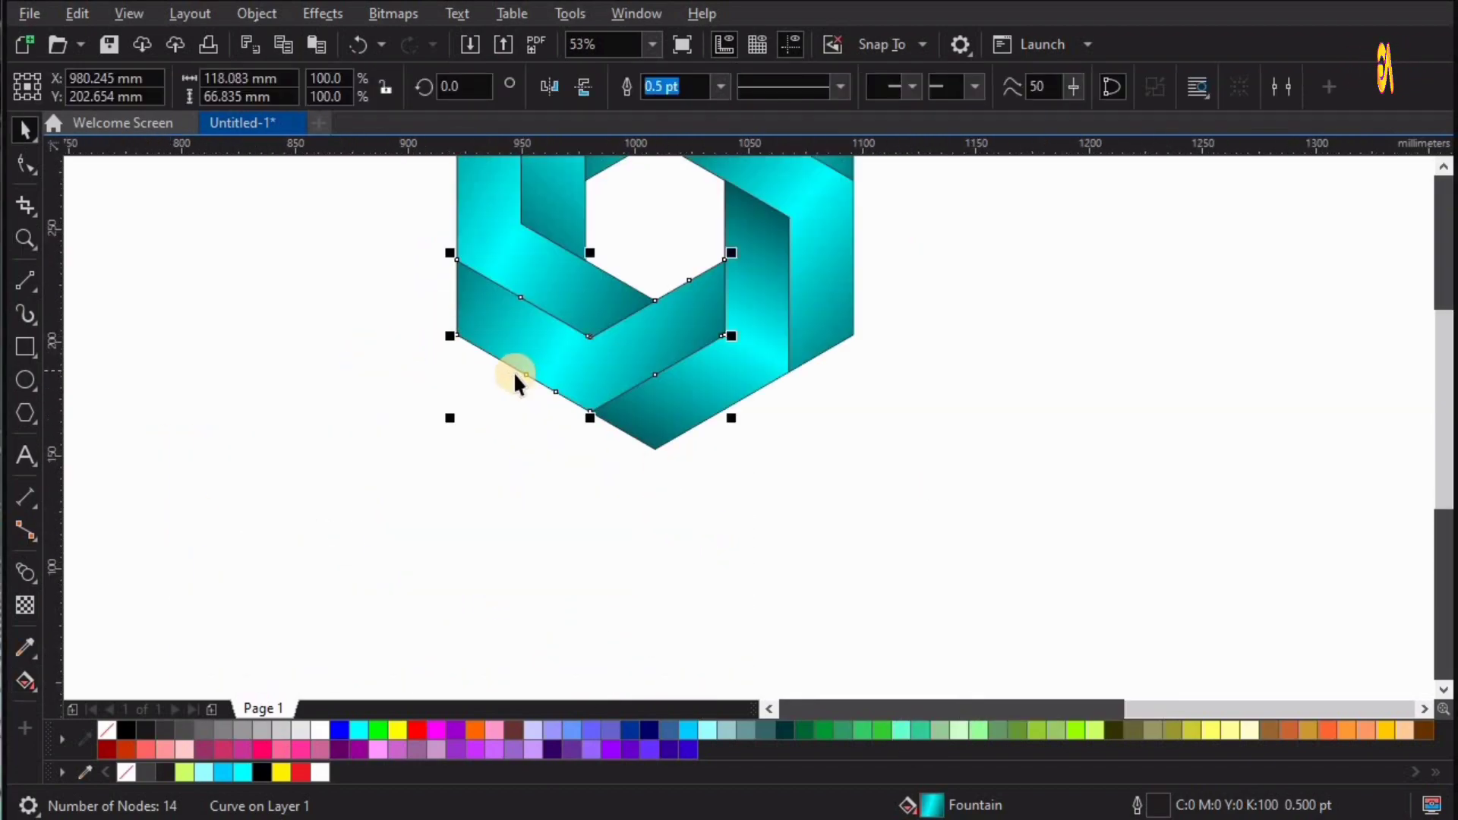
{"action": "key", "text": "g"}
{"action": "left_click_drag", "start_coordinate": [716, 598], "coordinate": [952, 556]}
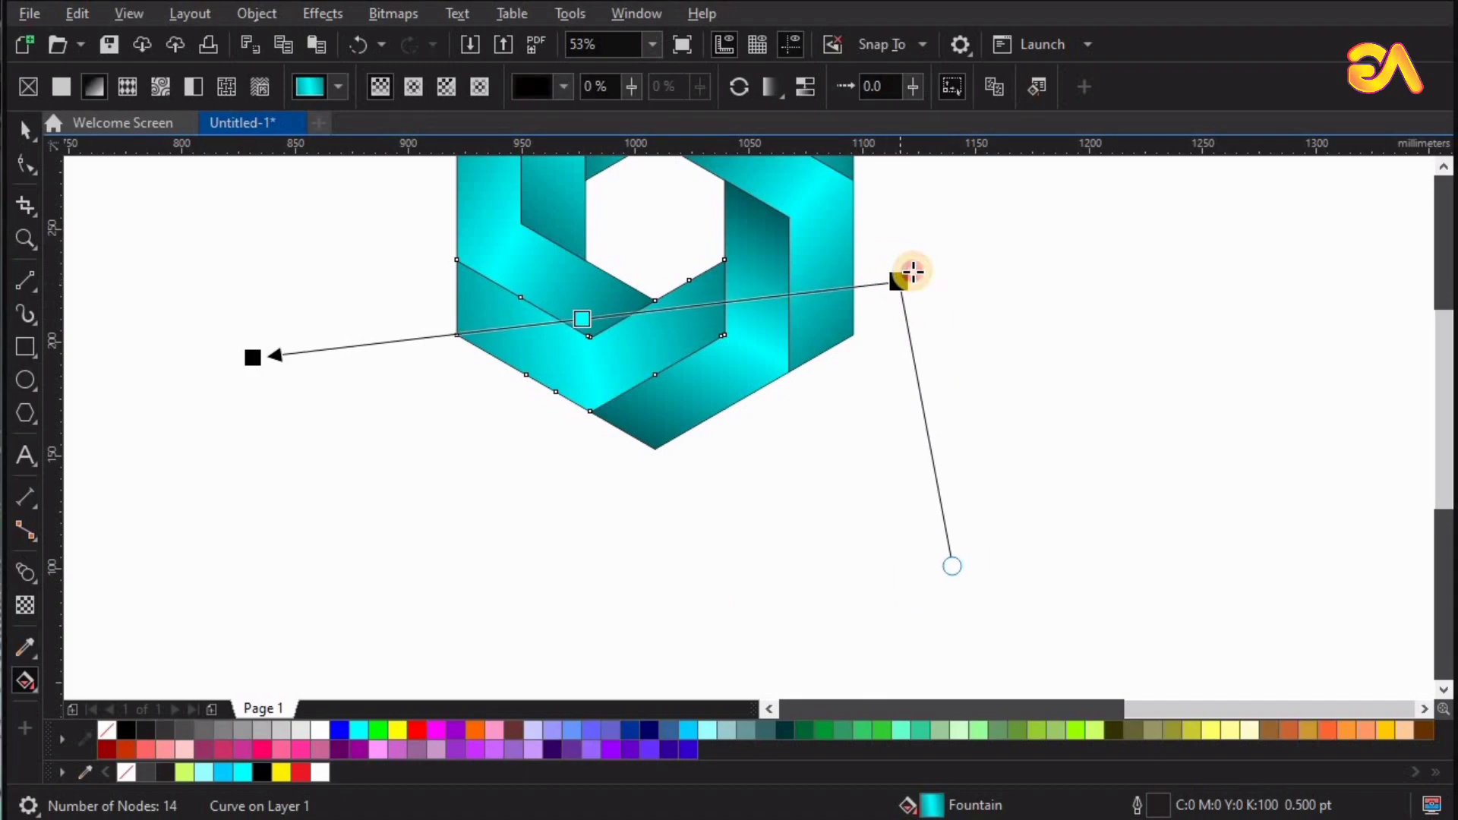
{"action": "left_click_drag", "start_coordinate": [897, 279], "coordinate": [912, 271]}
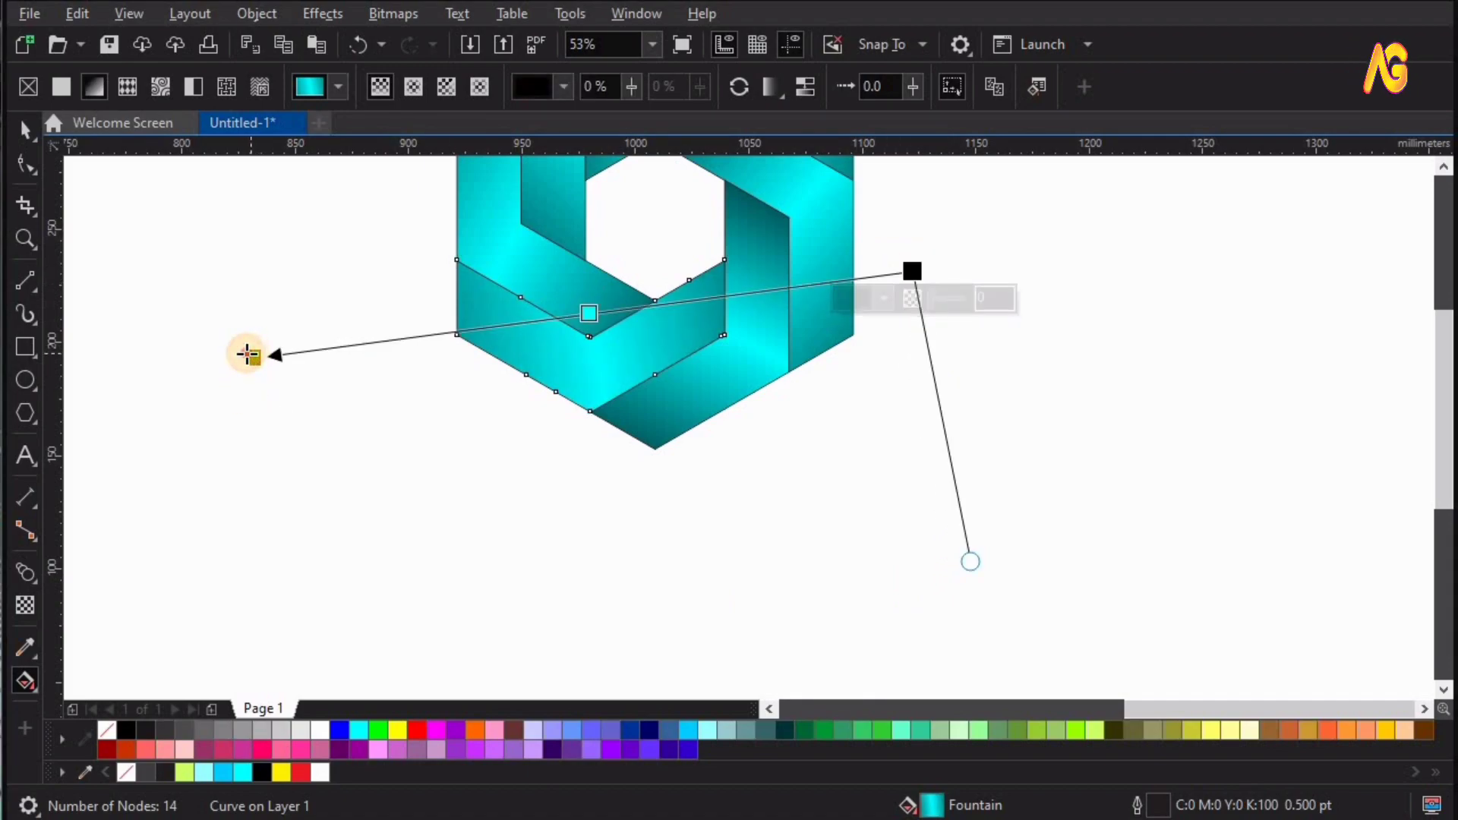
- Re-aim the right vertical band's gradient on a new diagonal
{"action": "left_click", "coordinate": [693, 384]}
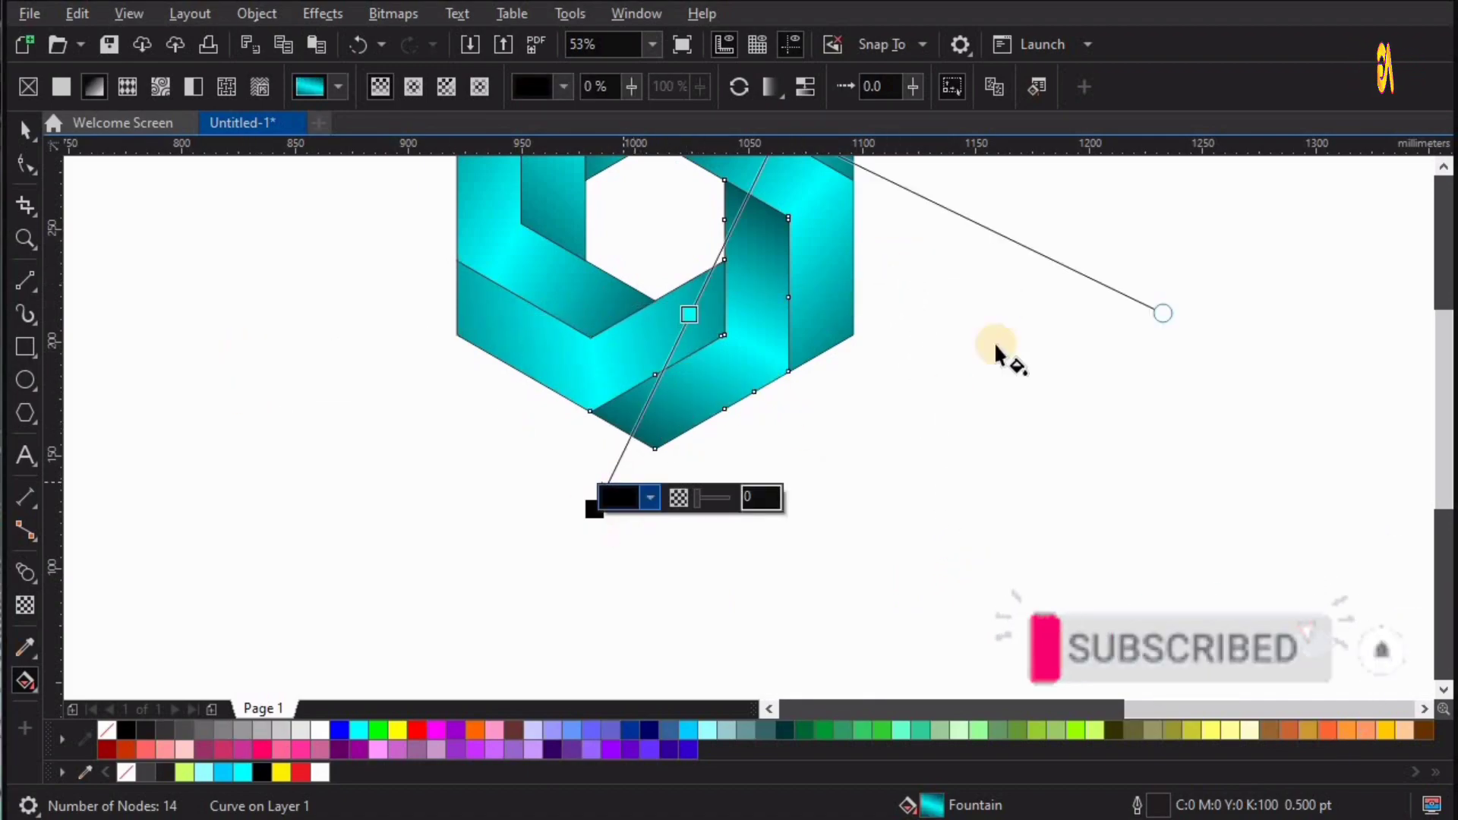
{"action": "left_click_drag", "start_coordinate": [1163, 313], "coordinate": [1203, 276]}
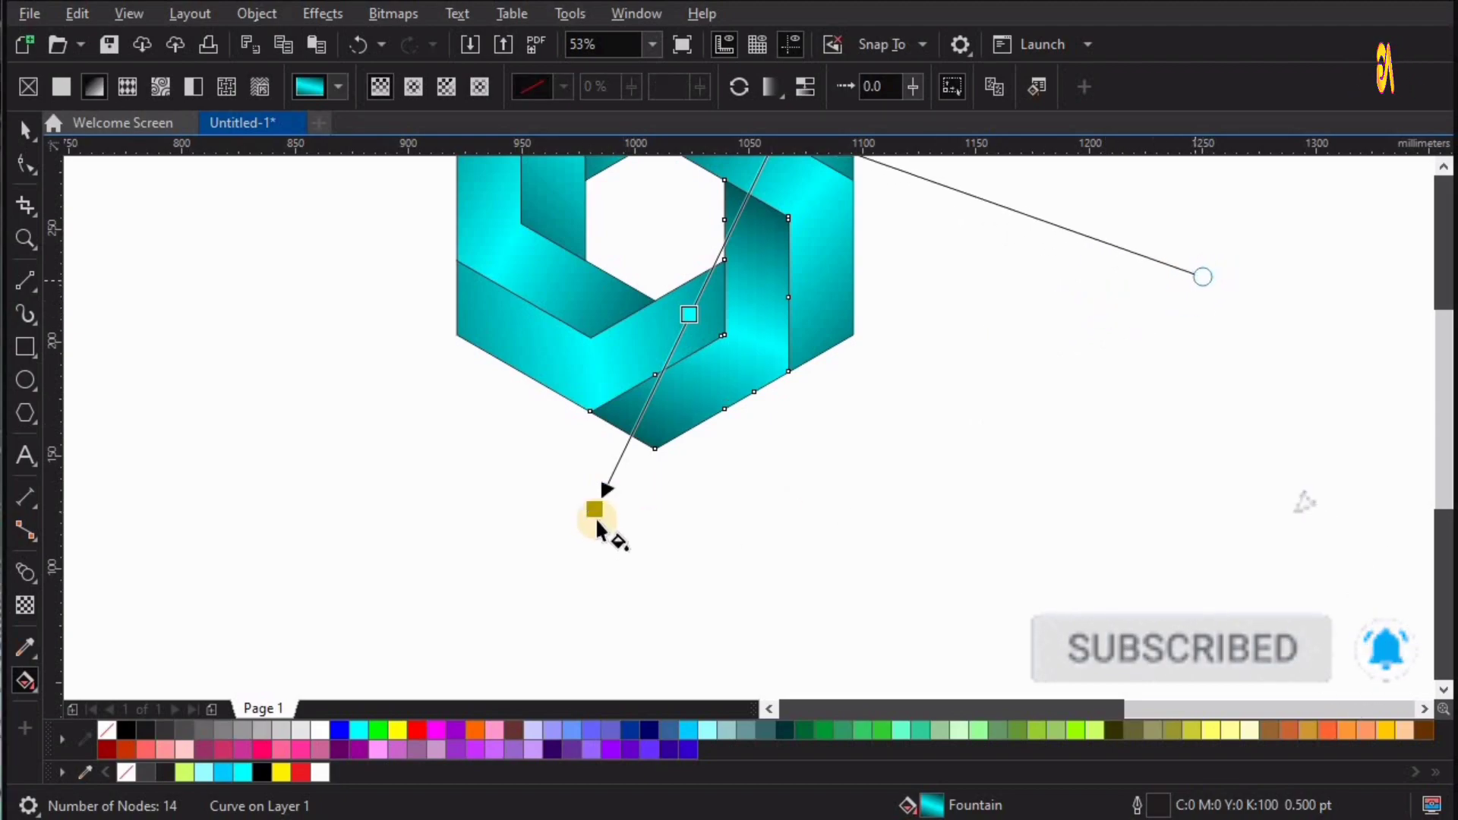
{"action": "left_click_drag", "start_coordinate": [596, 524], "coordinate": [577, 552]}
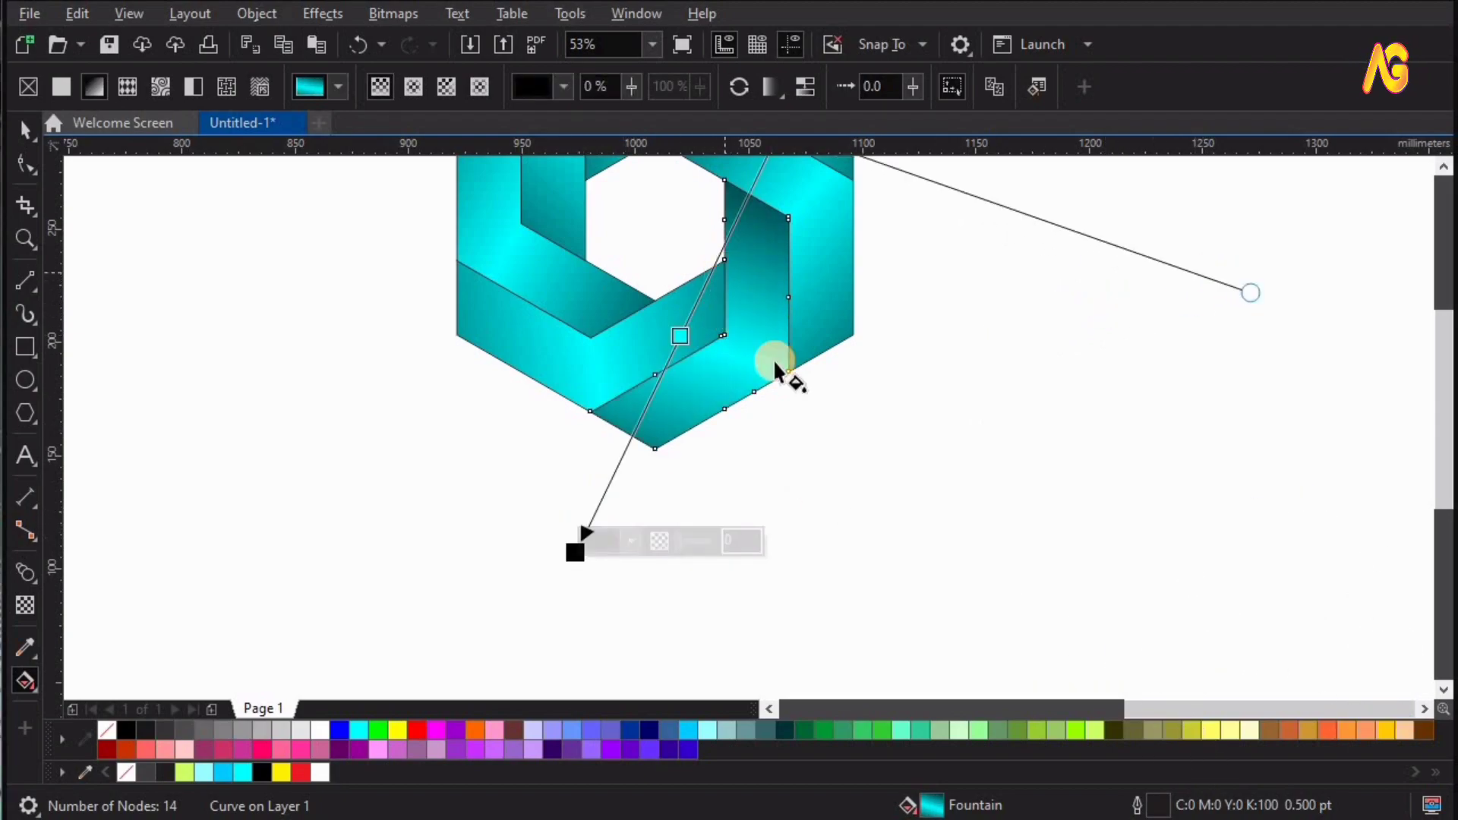
{"action": "key", "text": "F3"}
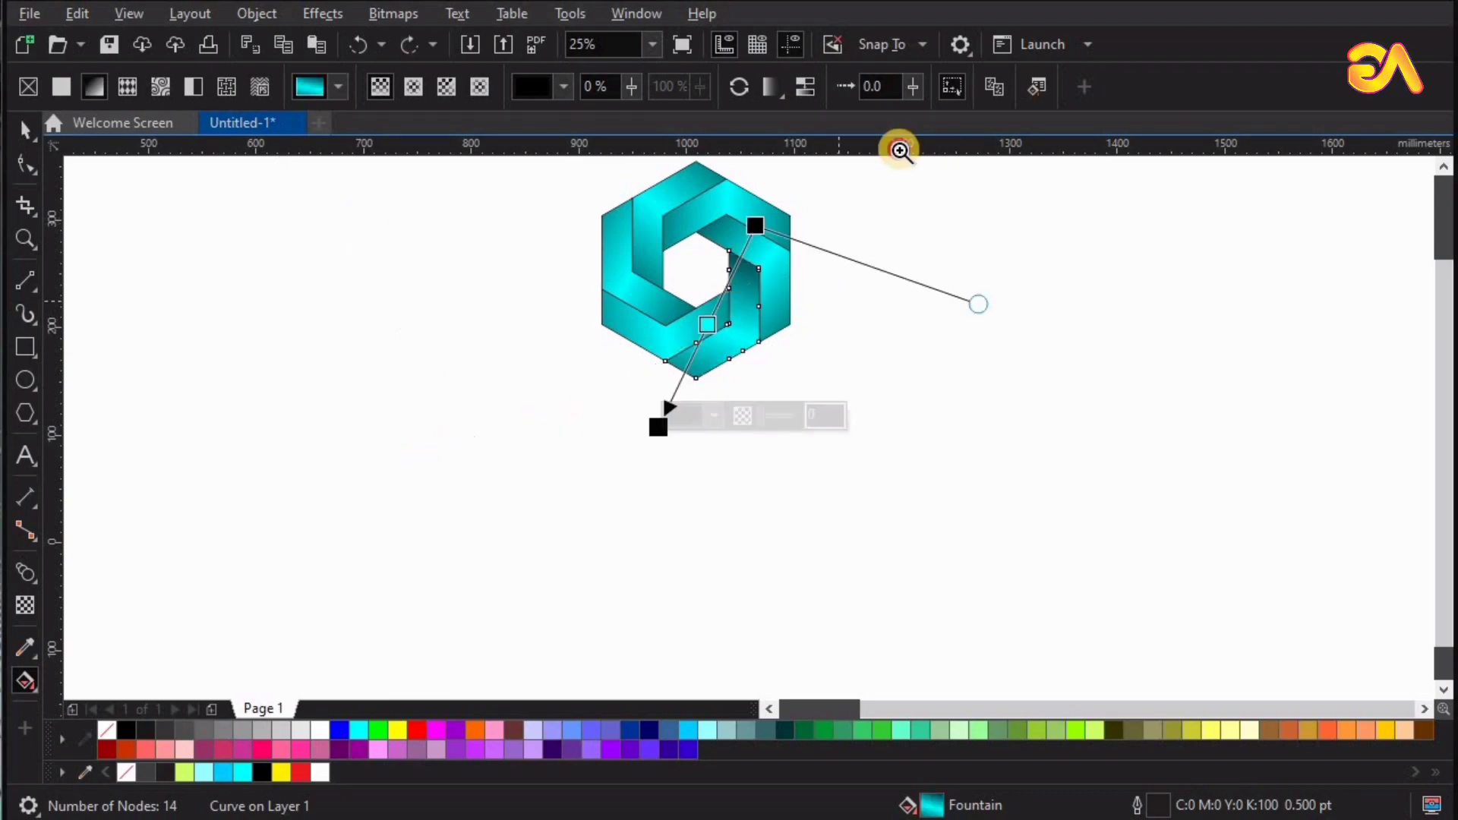
{"action": "left_click_drag", "start_coordinate": [423, 169], "coordinate": [872, 446]}
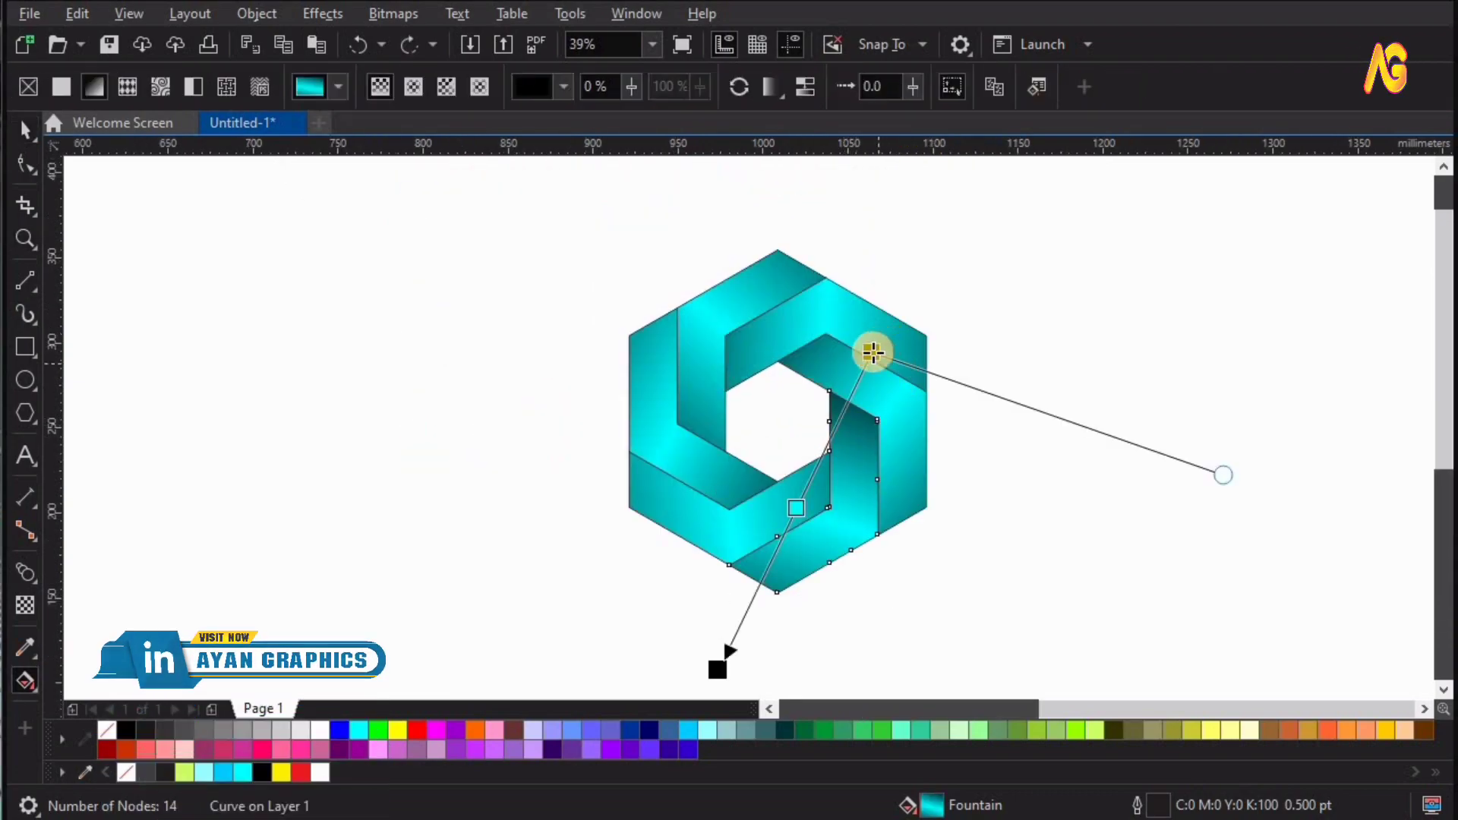
{"action": "left_click_drag", "start_coordinate": [870, 351], "coordinate": [910, 292]}
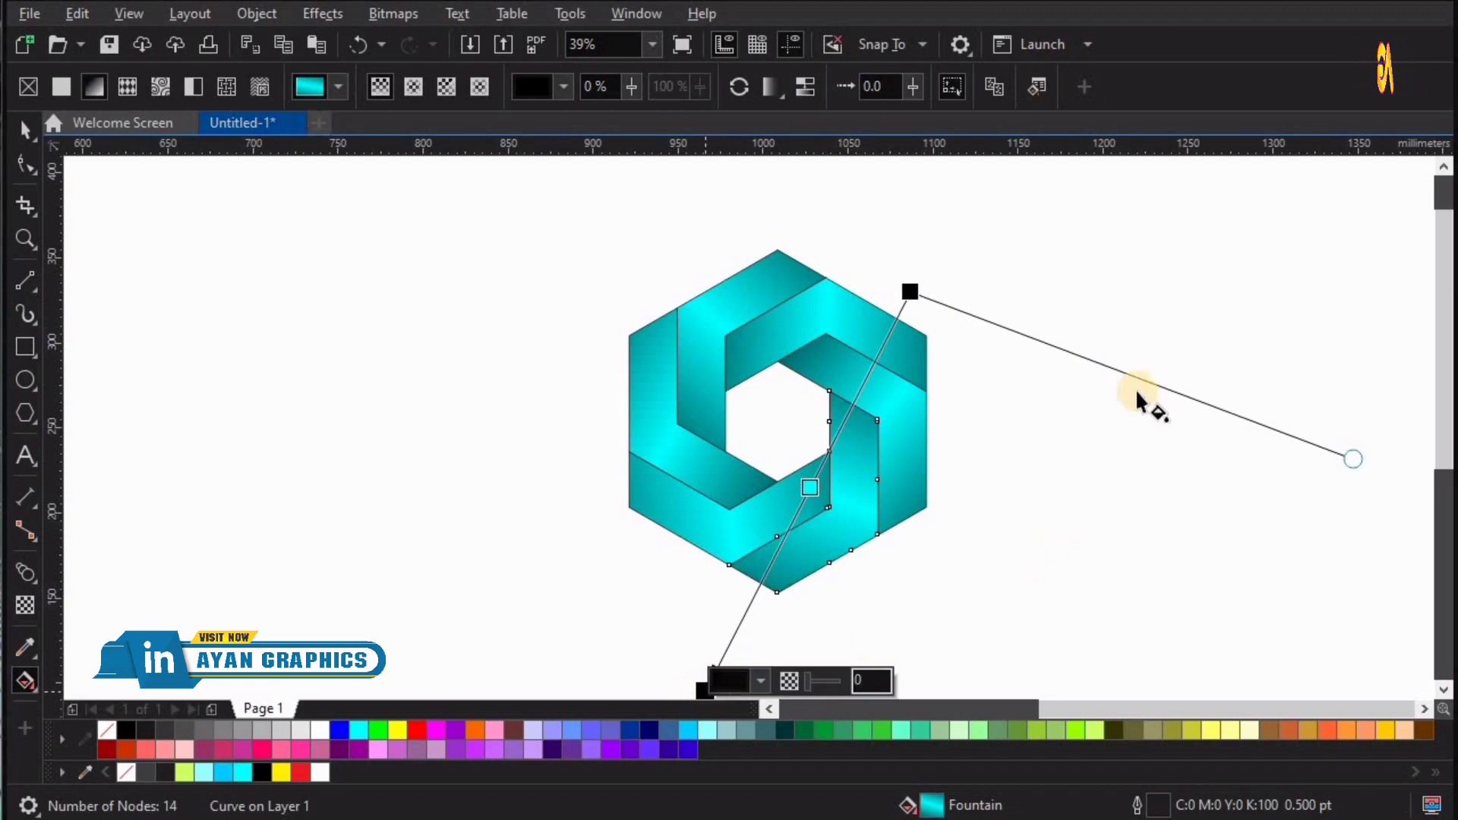
- Set the outline of all six hexagon pieces to No Color, then deselect and zoom to fit
{"action": "key", "text": "space"}
{"action": "left_click", "coordinate": [1039, 624]}
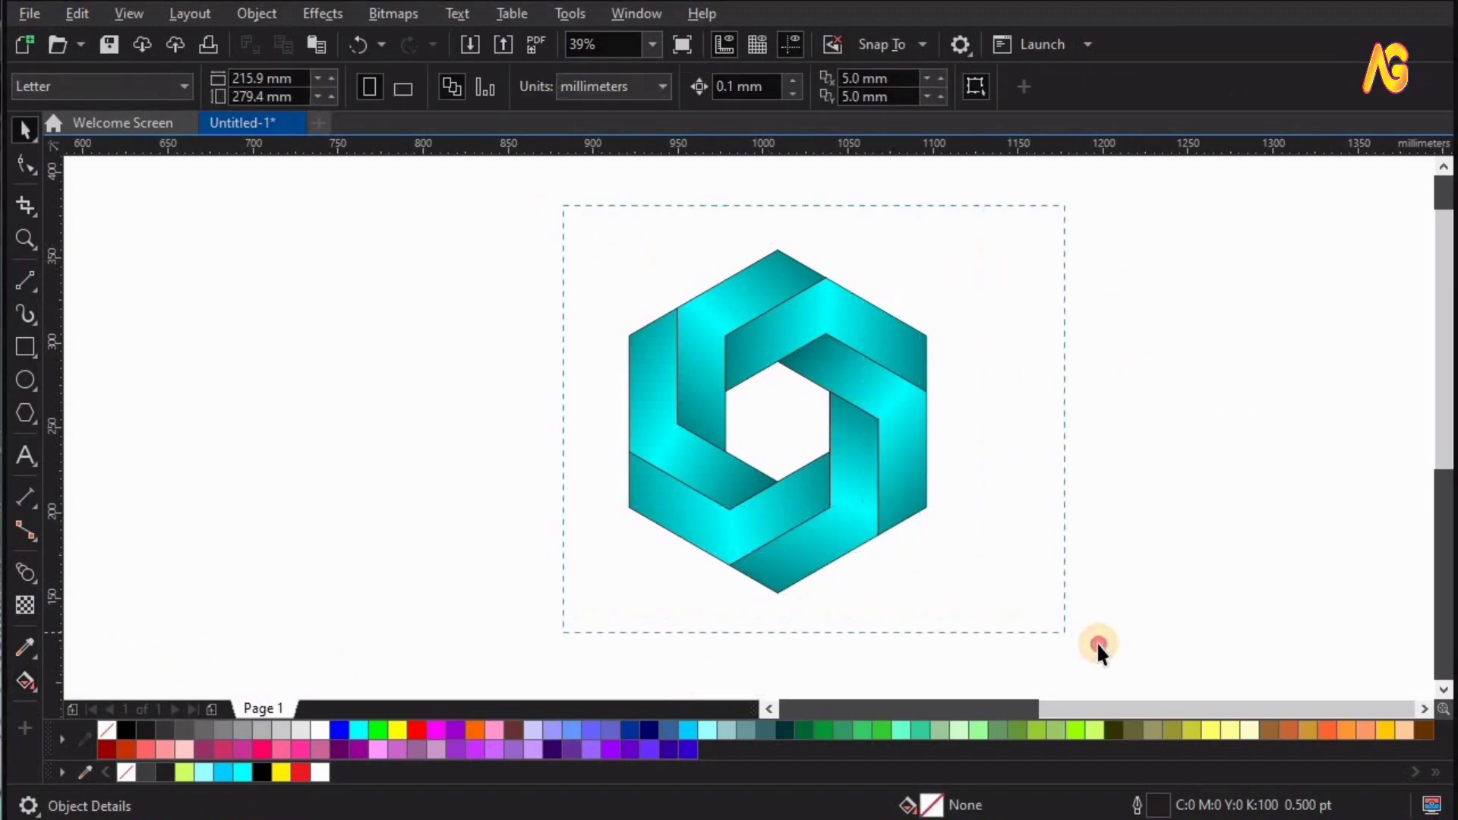
{"action": "left_click_drag", "start_coordinate": [1098, 645], "coordinate": [1098, 647]}
{"action": "left_click", "coordinate": [58, 741]}
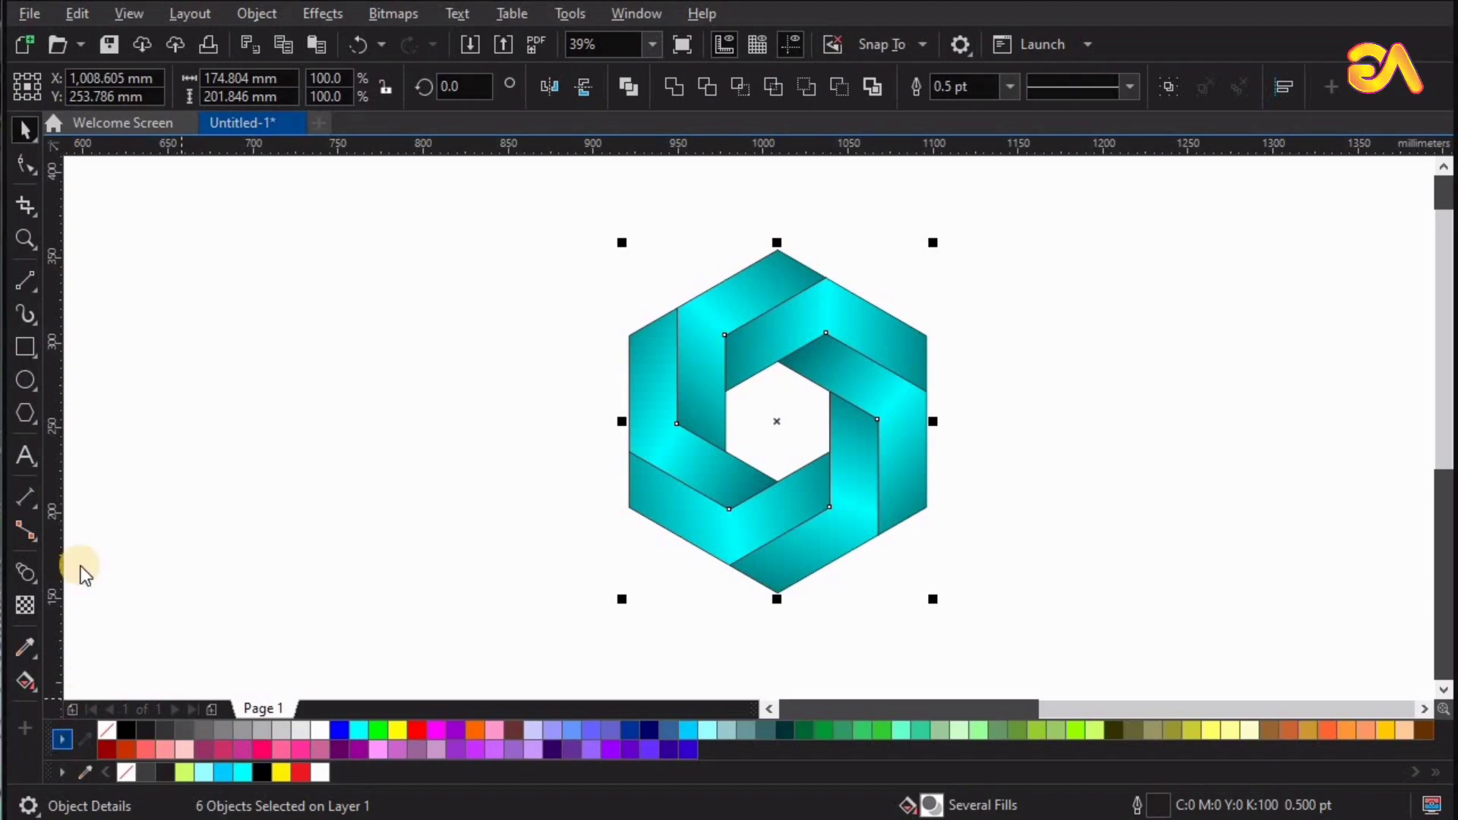
{"action": "left_click", "coordinate": [112, 423]}
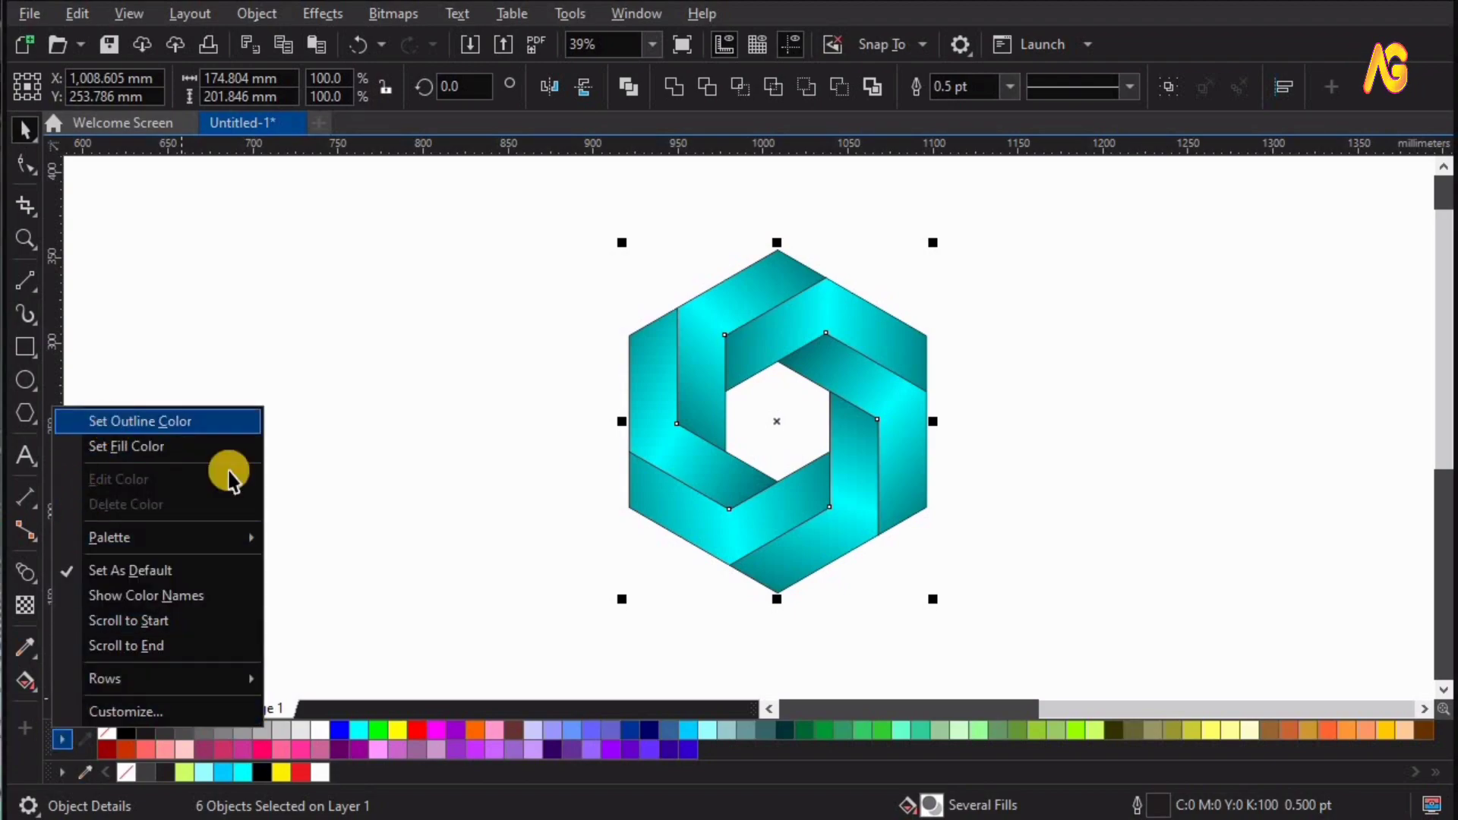
{"action": "left_click", "coordinate": [377, 390]}
{"action": "key", "text": "F4"}
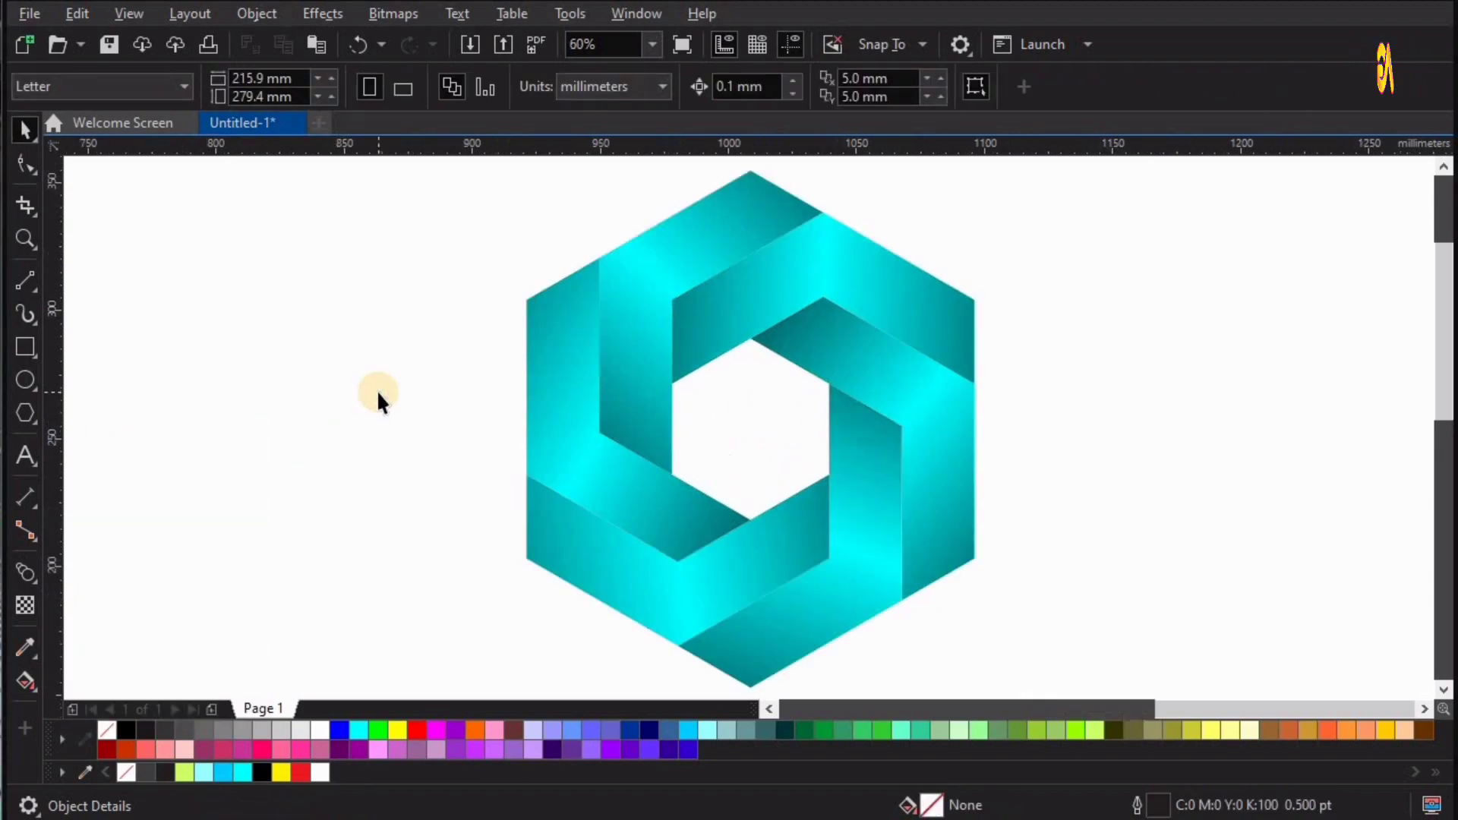